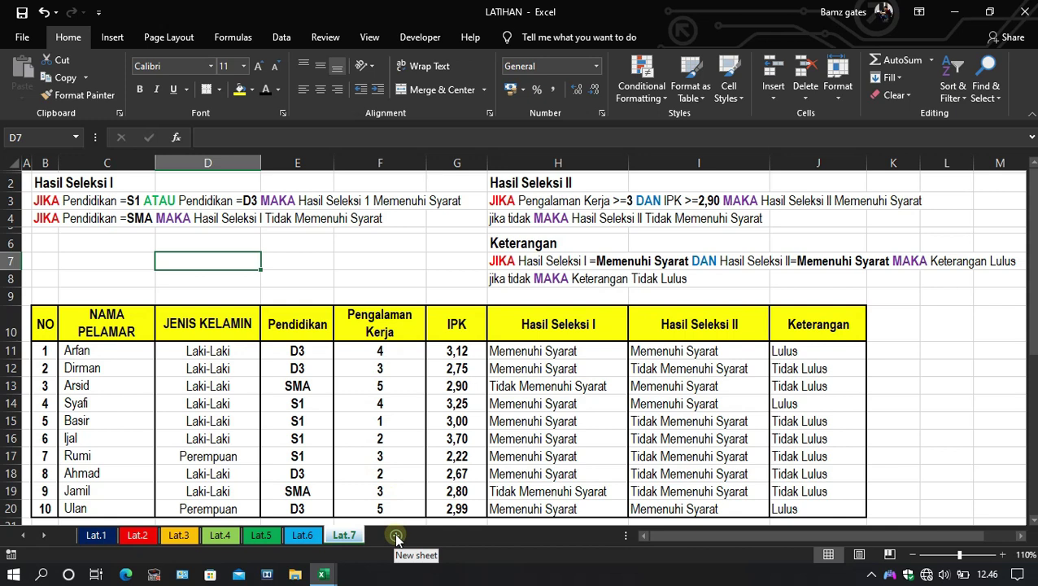
- Add a new worksheet after Lat.7 and name it Lat.8
{"action": "right_click", "coordinate": [397, 538]}
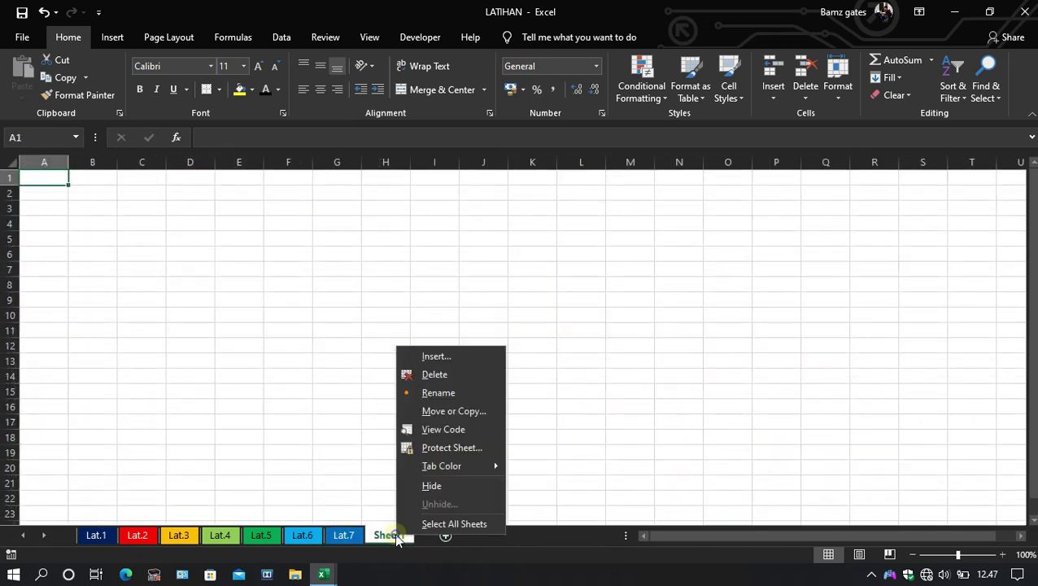
{"action": "left_click", "coordinate": [439, 394]}
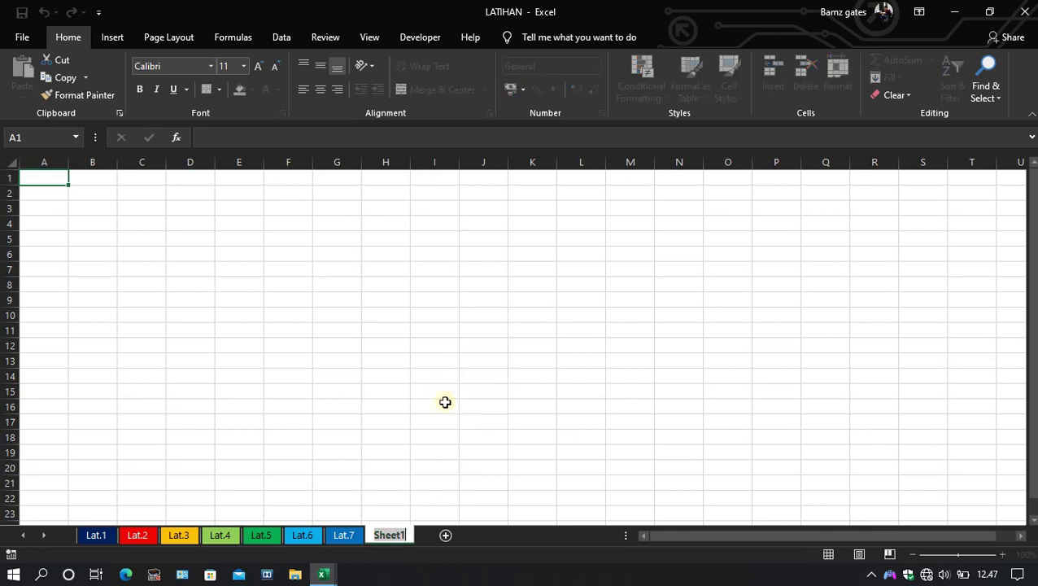
{"action": "type", "text": "Lat"}
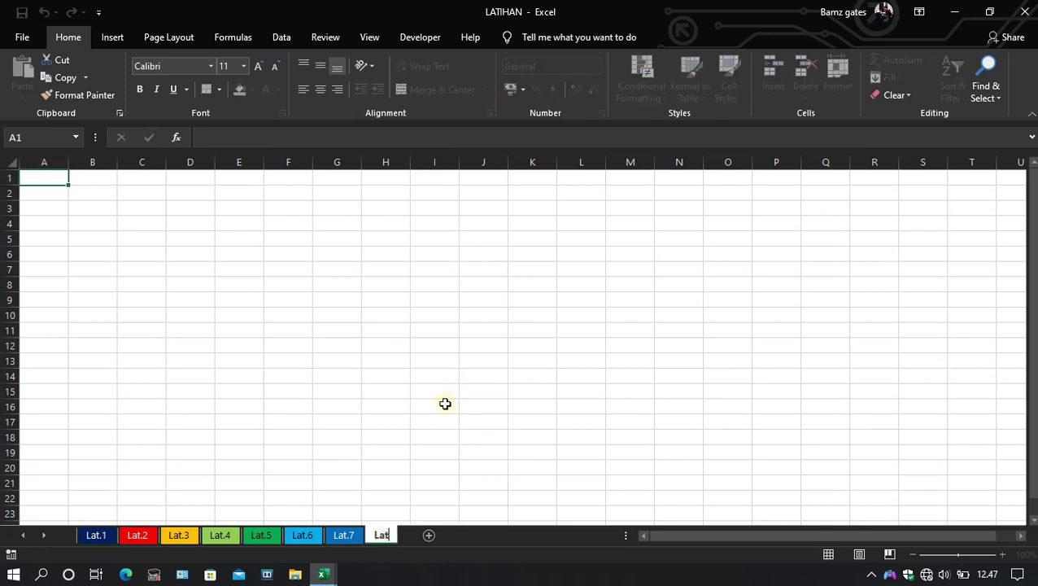
{"action": "type", "text": "."}
{"action": "type", "text": "6"}
{"action": "key", "text": "BackSpace"}
{"action": "type", "text": "8"}
{"action": "key", "text": "Return"}
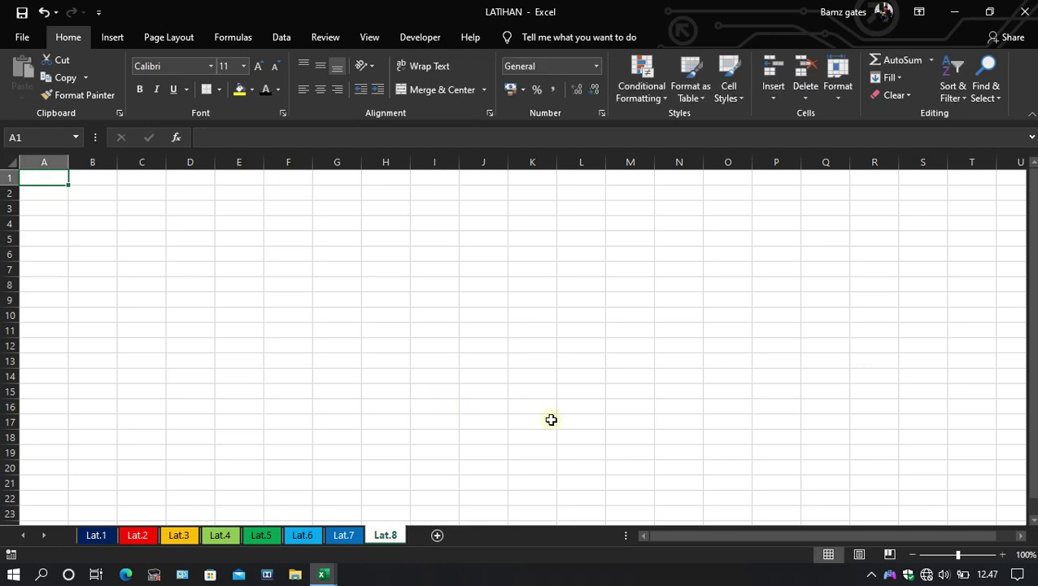
- Colour the Lat.8 sheet tab purple, then check it from the Lat.6 sheet and return to Lat.8
{"action": "right_click", "coordinate": [387, 536]}
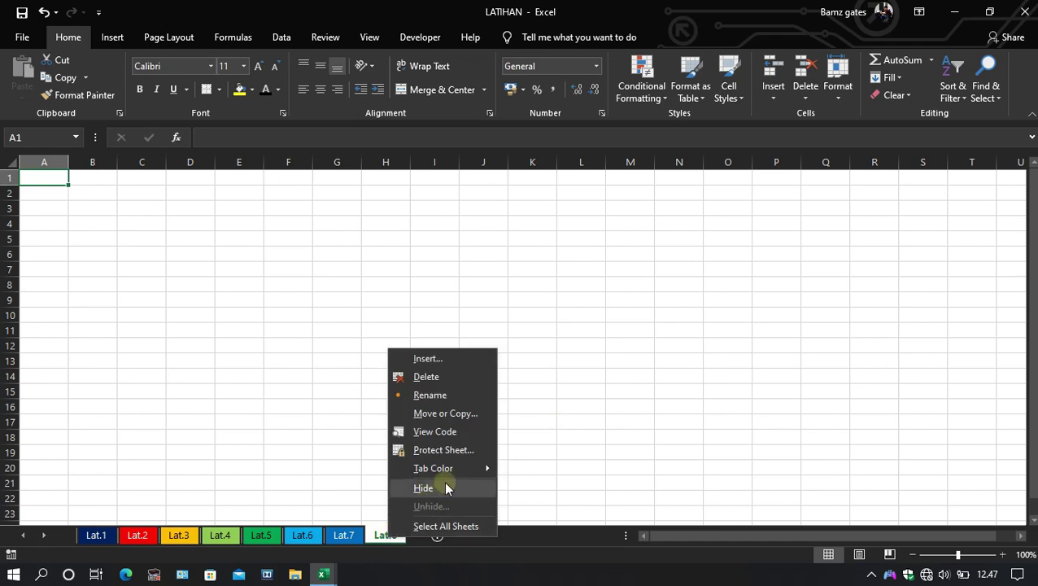
{"action": "mouse_move", "coordinate": [468, 468]}
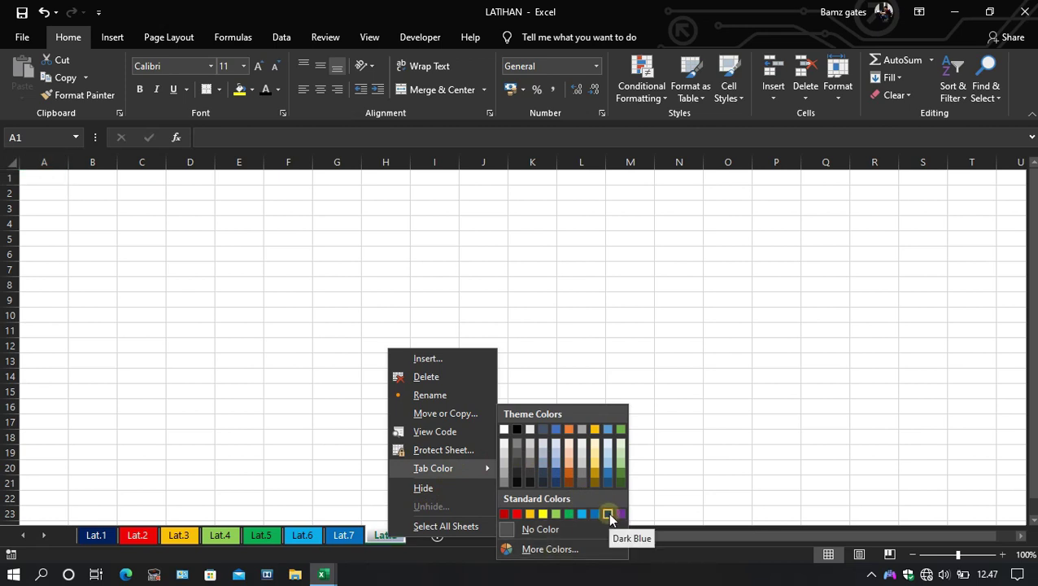
{"action": "left_click", "coordinate": [619, 515]}
{"action": "left_click", "coordinate": [308, 537]}
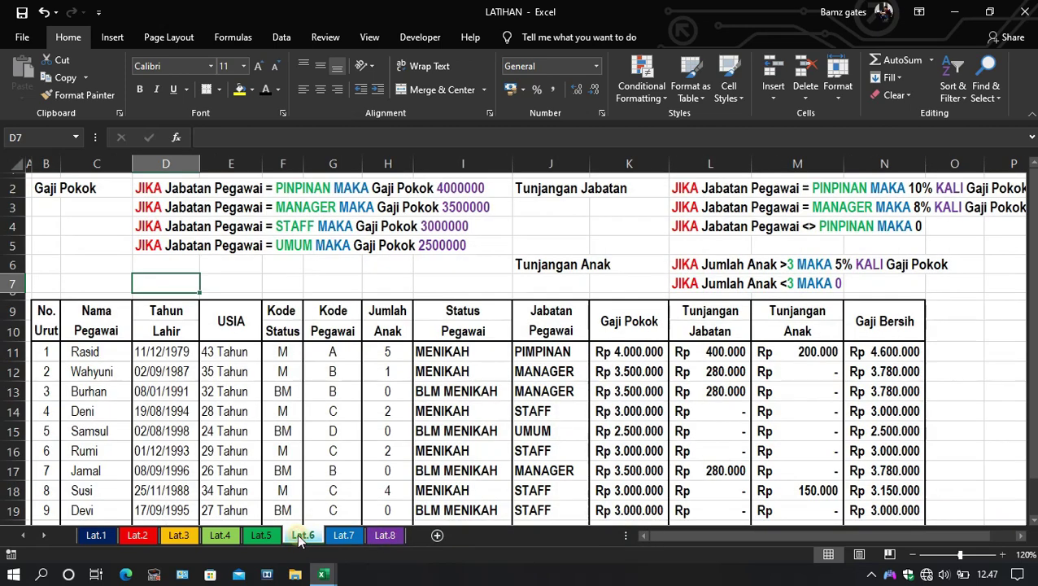
{"action": "left_click", "coordinate": [382, 537]}
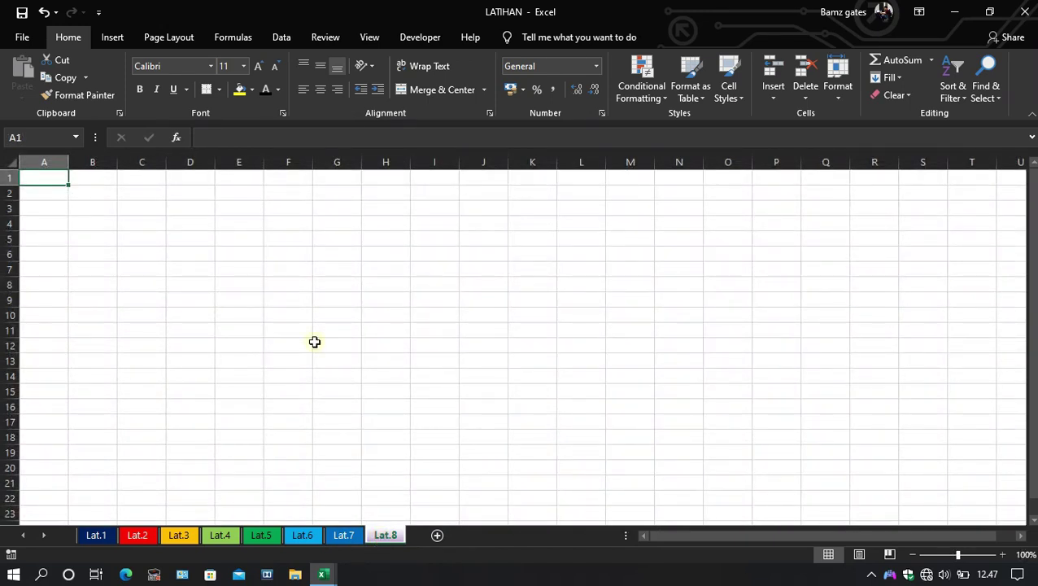
- Examine the empty Gaji Pokok column, the GOL codes and the matching columns of the Gaji Pokok & Transportasi reference table
{"action": "left_click", "coordinate": [92, 196]}
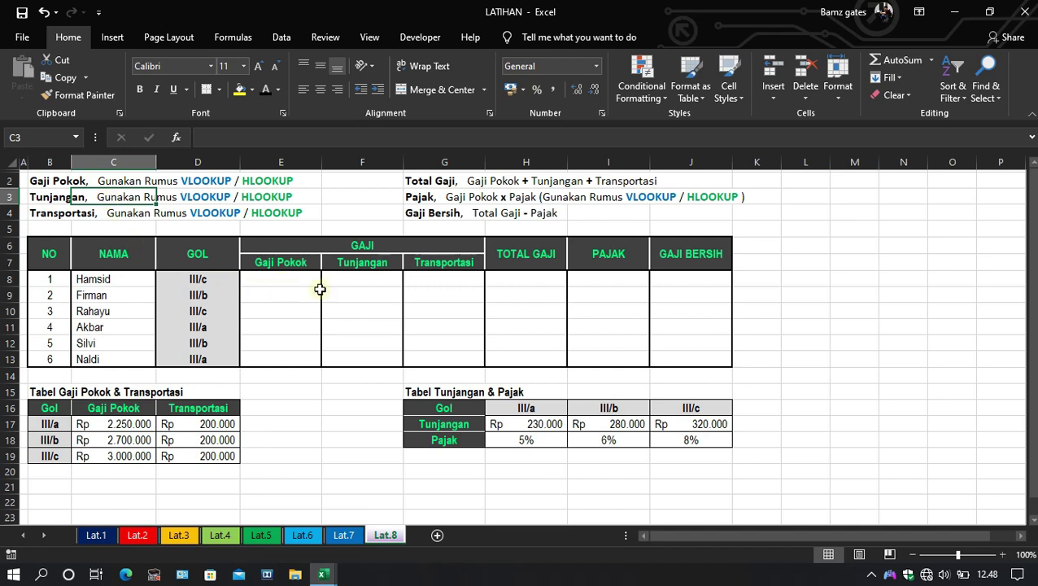
{"action": "left_click", "coordinate": [1001, 554]}
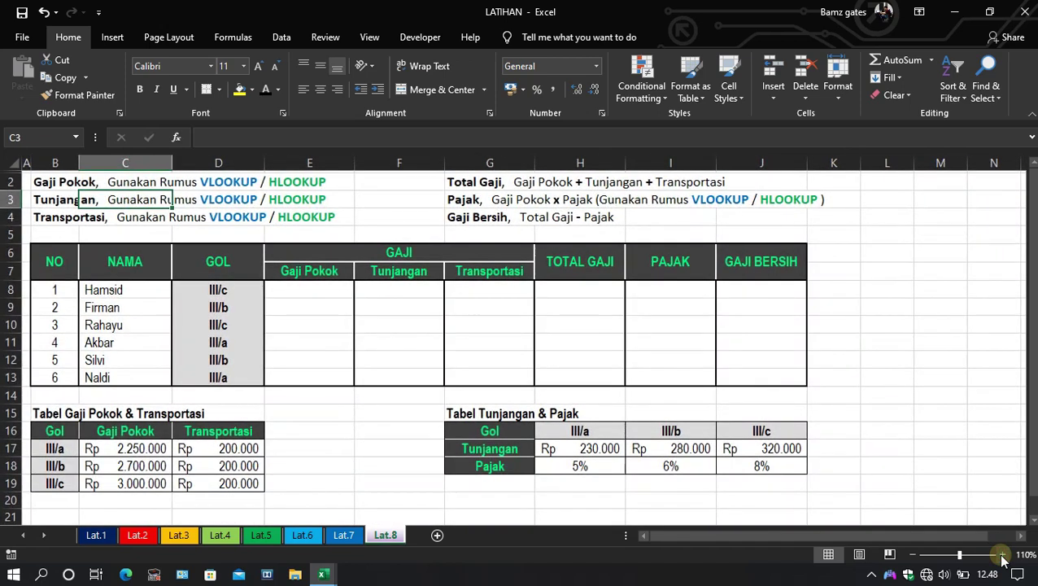
{"action": "left_click", "coordinate": [1001, 554]}
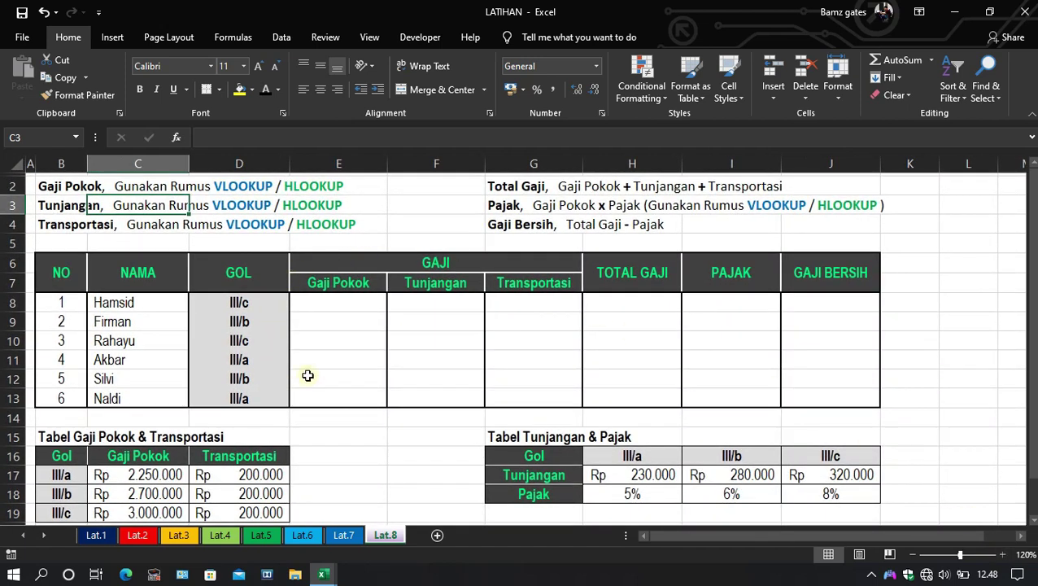
{"action": "left_click", "coordinate": [337, 308]}
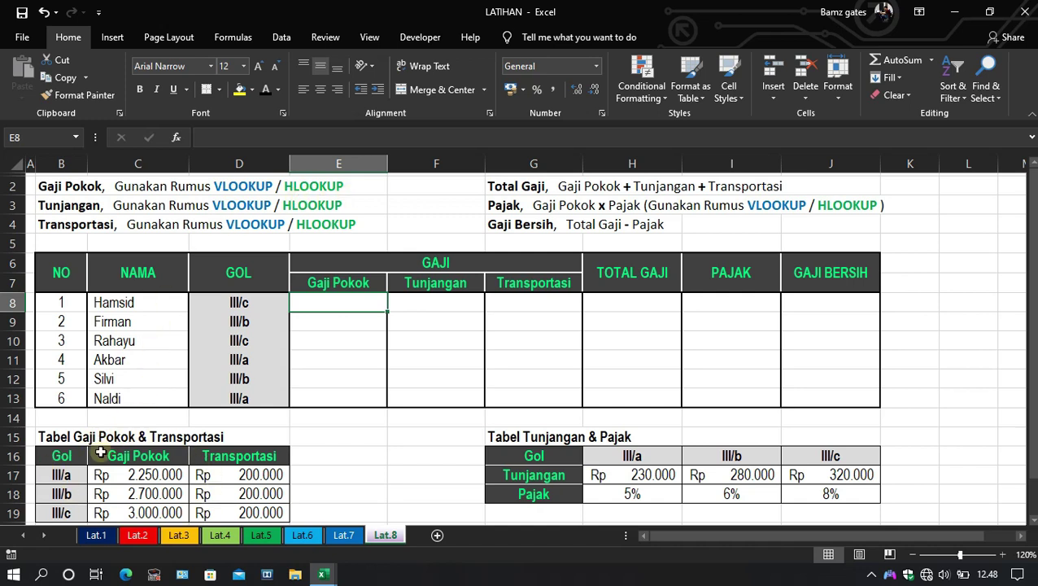
{"action": "left_click", "coordinate": [341, 282]}
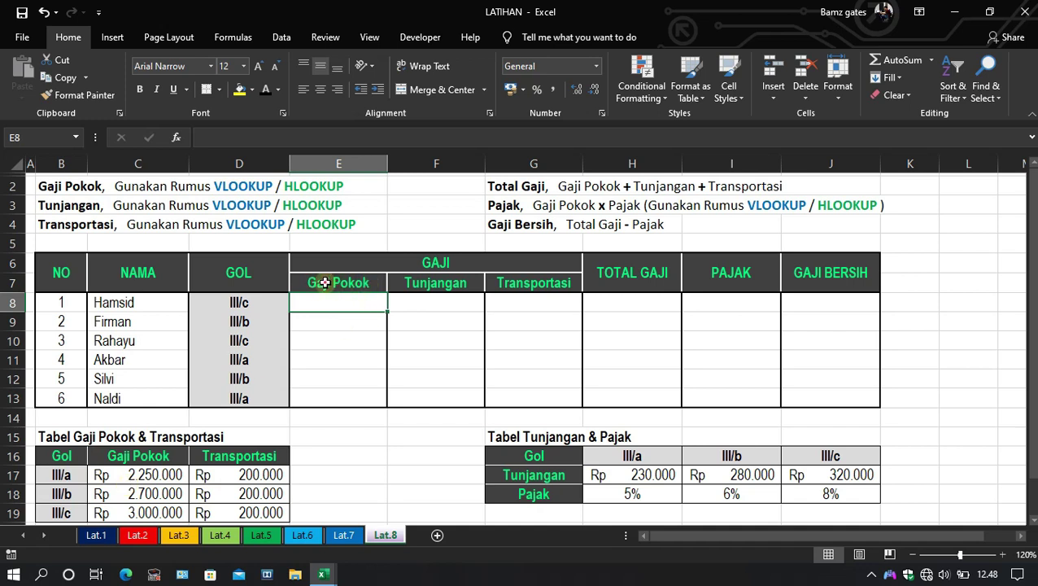
{"action": "left_click", "coordinate": [135, 455]}
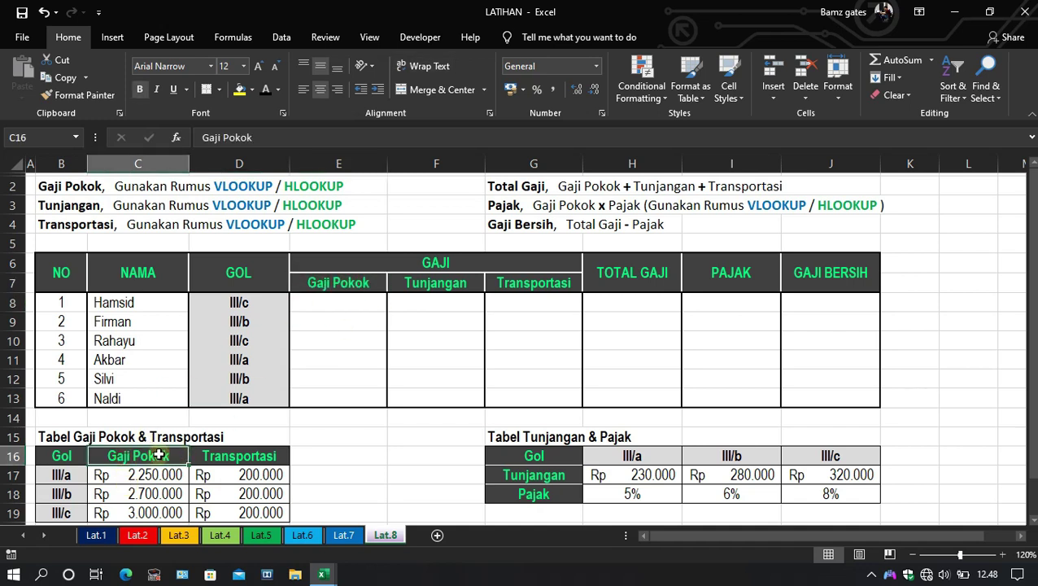
{"action": "left_click_drag", "start_coordinate": [155, 475], "coordinate": [154, 513]}
{"action": "left_click_drag", "start_coordinate": [332, 302], "coordinate": [347, 405]}
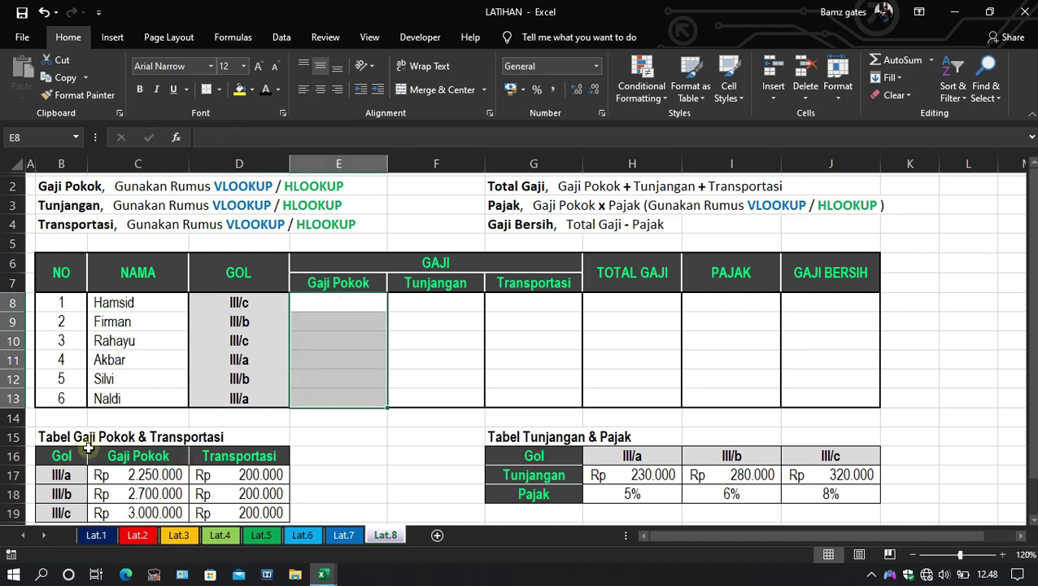
{"action": "left_click_drag", "start_coordinate": [63, 475], "coordinate": [100, 514]}
{"action": "left_click_drag", "start_coordinate": [264, 303], "coordinate": [262, 398]}
- Start a VLOOKUP formula in Gaji Pokok cell E8 with the GOL code in D8 as the lookup value
{"action": "left_click", "coordinate": [331, 307]}
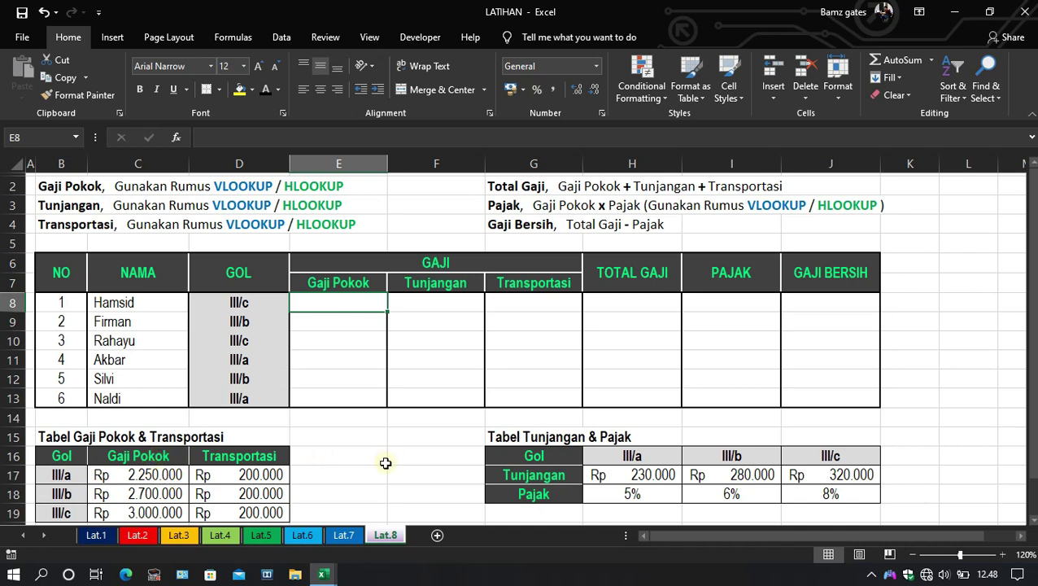
{"action": "type", "text": "="}
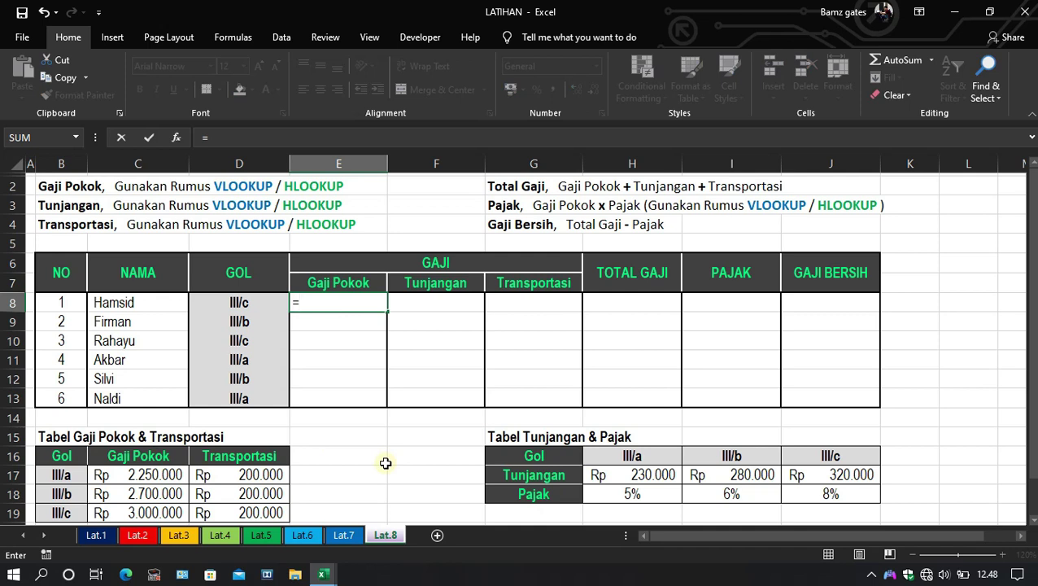
{"action": "type", "text": "V"}
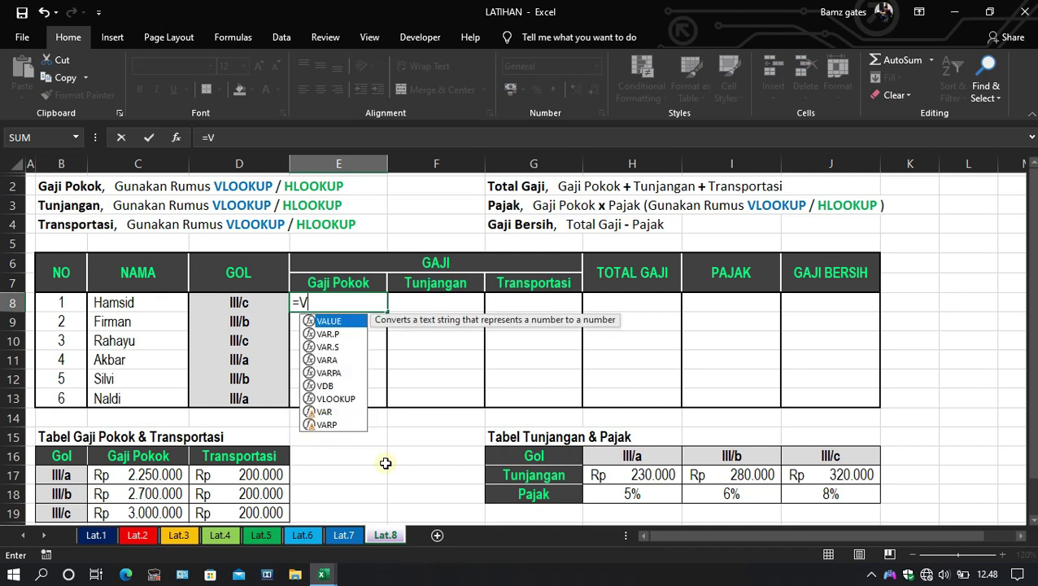
{"action": "type", "text": "LO"}
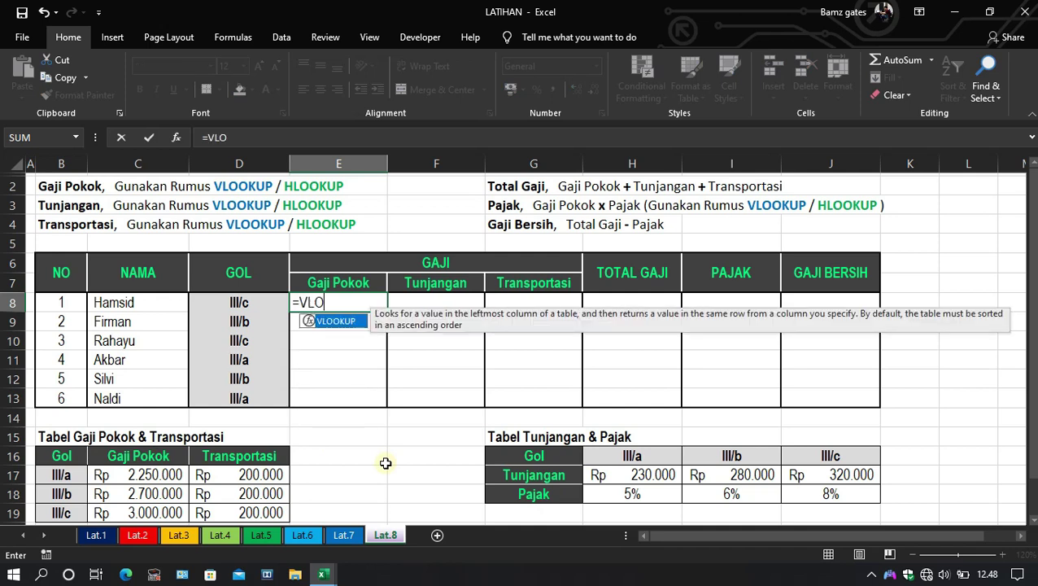
{"action": "type", "text": "OKUP("}
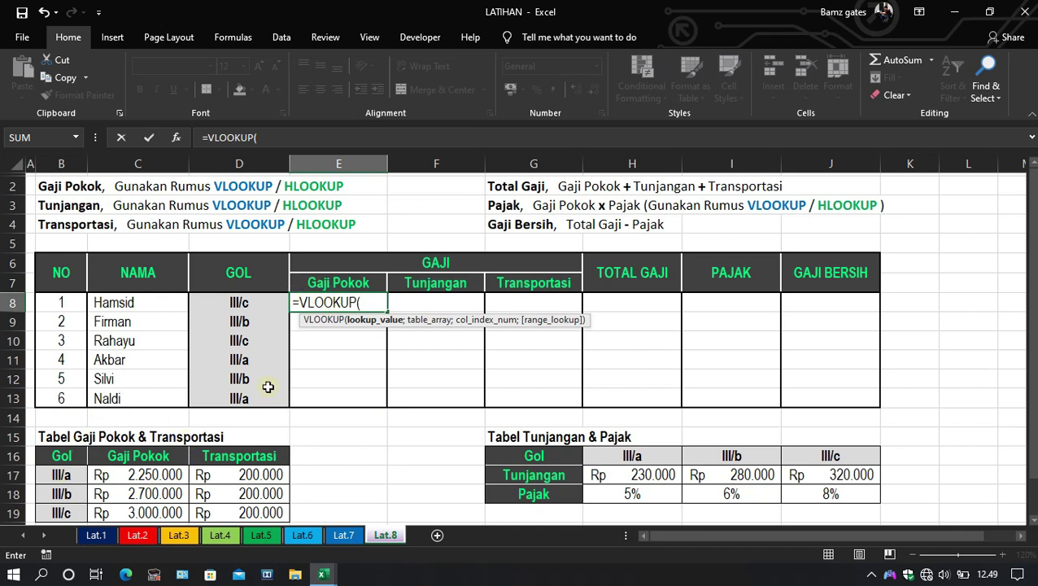
{"action": "left_click", "coordinate": [244, 302]}
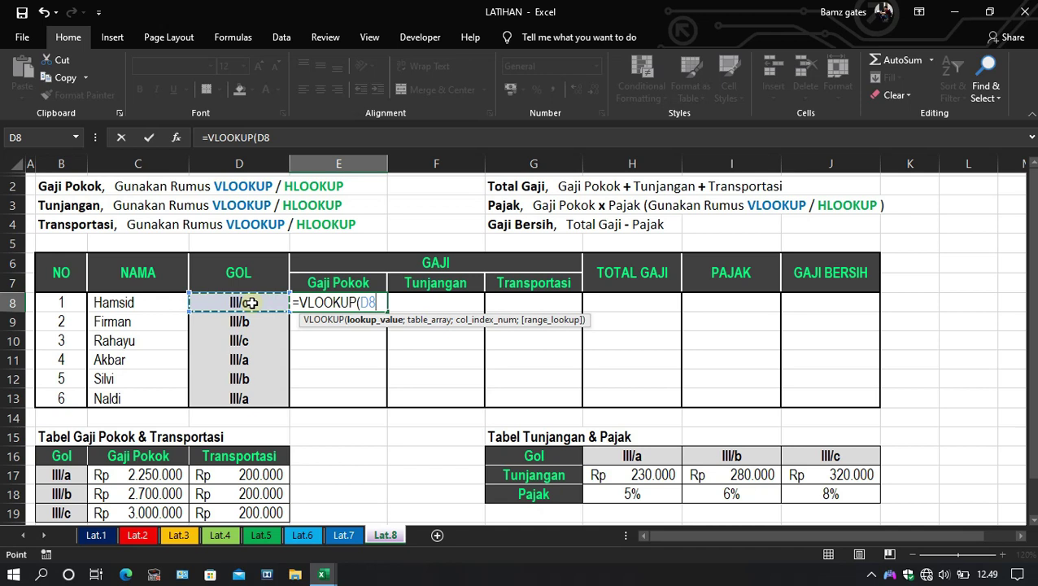
{"action": "type", "text": ";"}
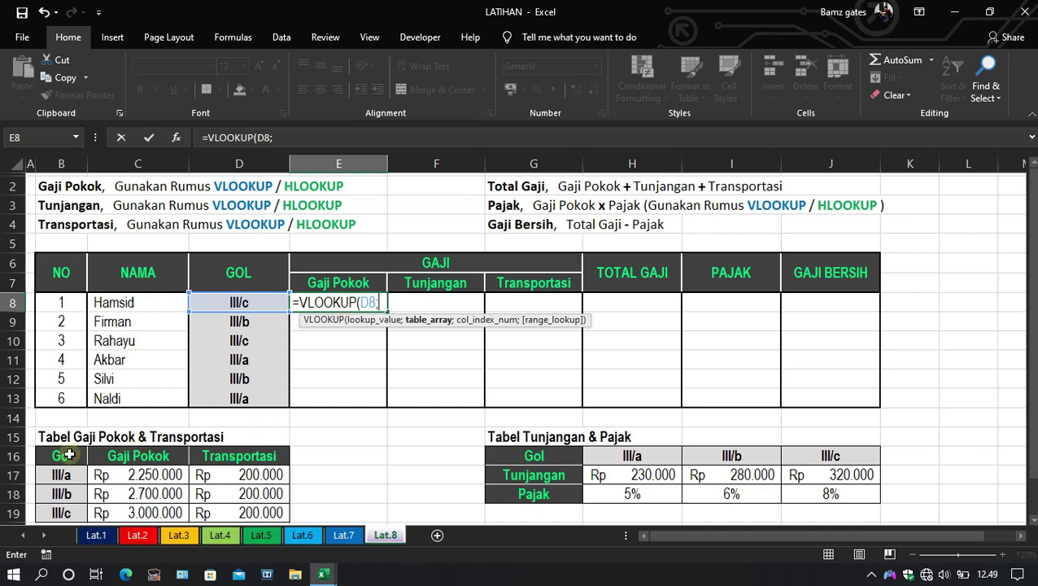
- Give the VLOOKUP the reference table B16:D19 as its table array, locked as the absolute range $B$16:$D$19
{"action": "left_click_drag", "start_coordinate": [49, 457], "coordinate": [231, 479]}
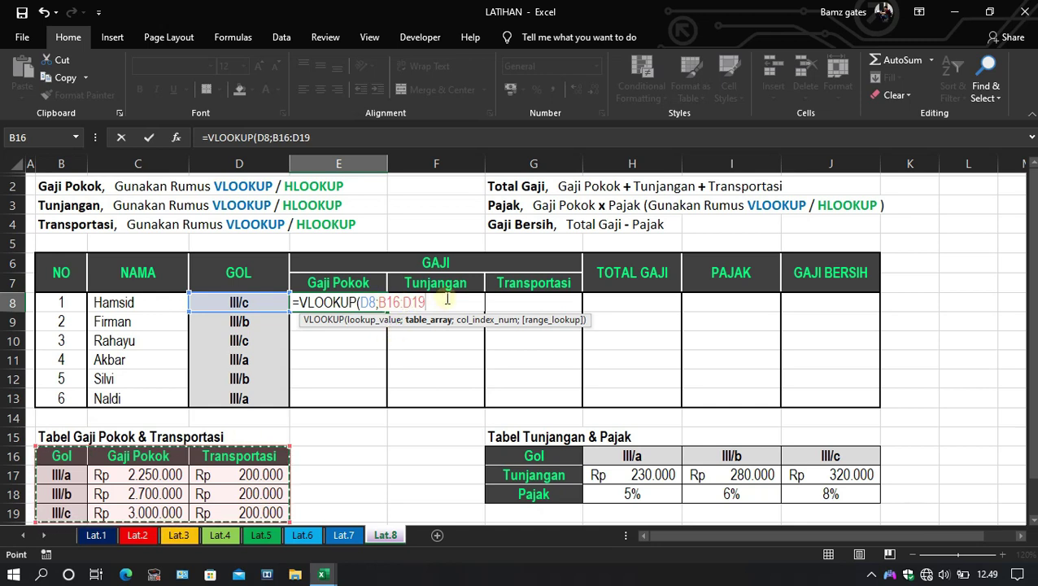
{"action": "key", "text": "F4"}
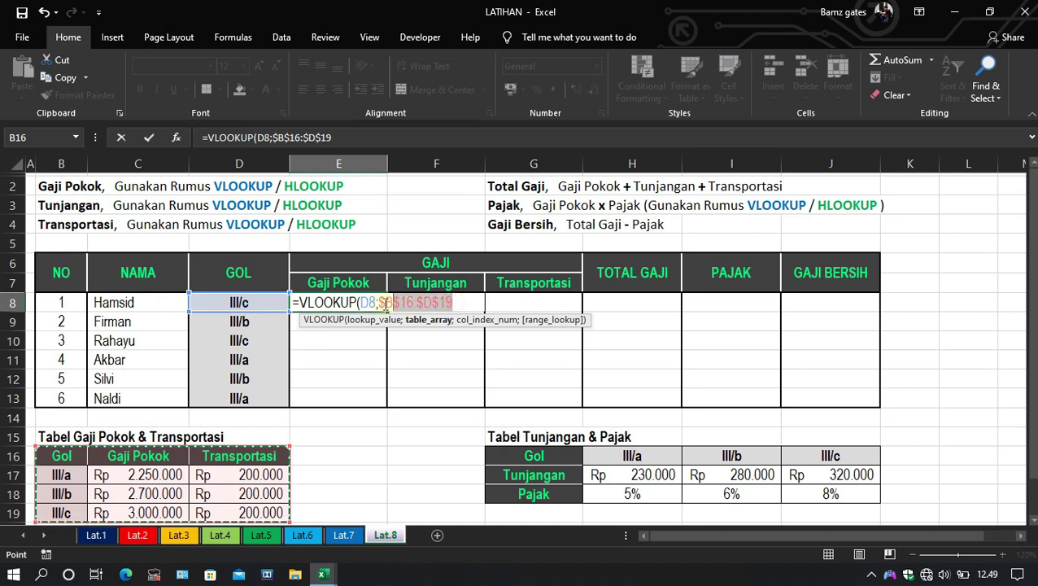
{"action": "left_click", "coordinate": [436, 302]}
{"action": "left_click_drag", "start_coordinate": [432, 304], "coordinate": [439, 303]}
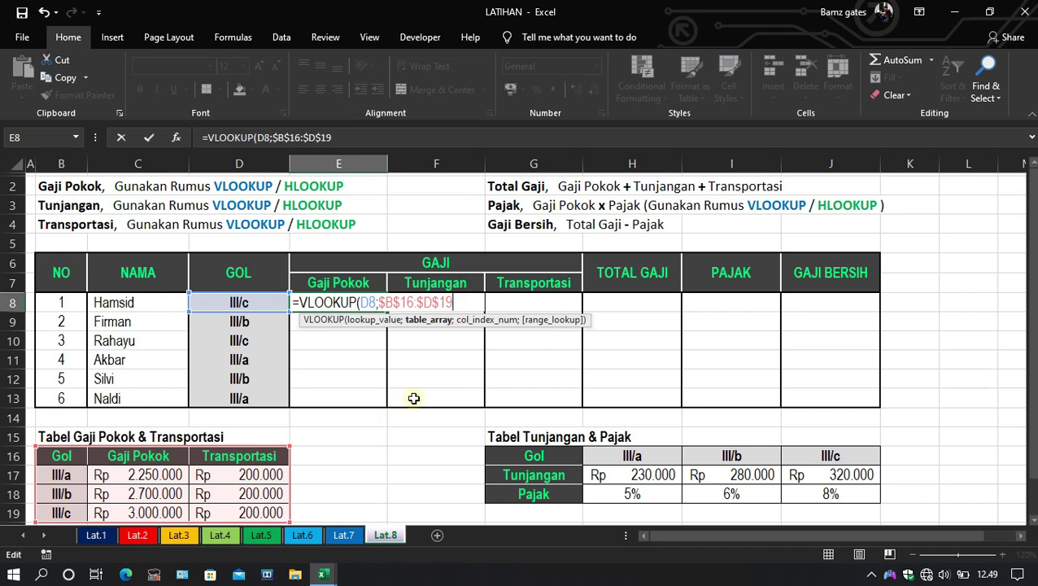
- Complete the formula in E8 with column index 2 and FALSE for an exact match: =VLOOKUP(D8;$B$16:$D$19;2;FALSE)
{"action": "type", "text": ";2"}
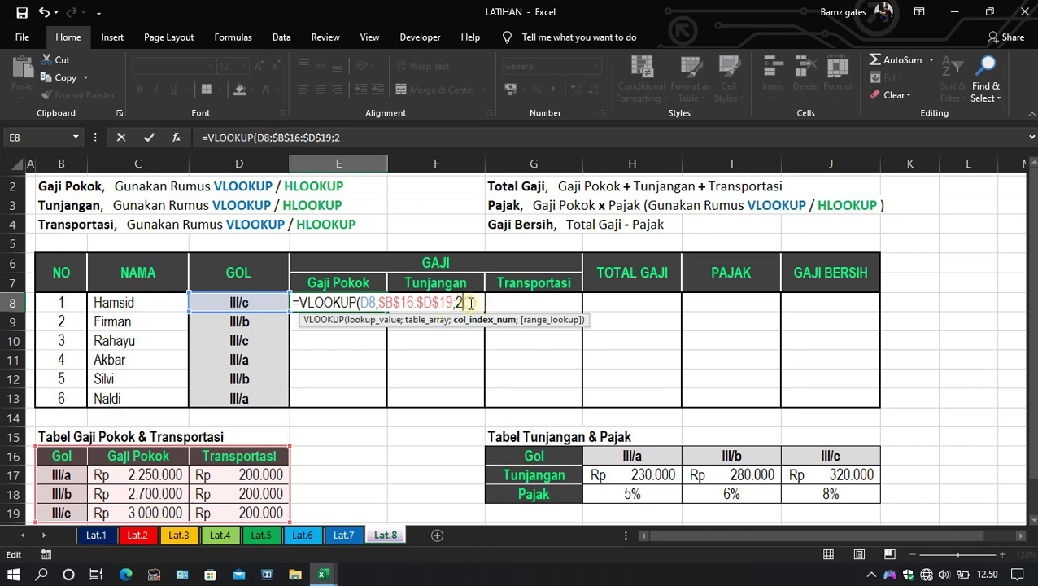
{"action": "type", "text": ";"}
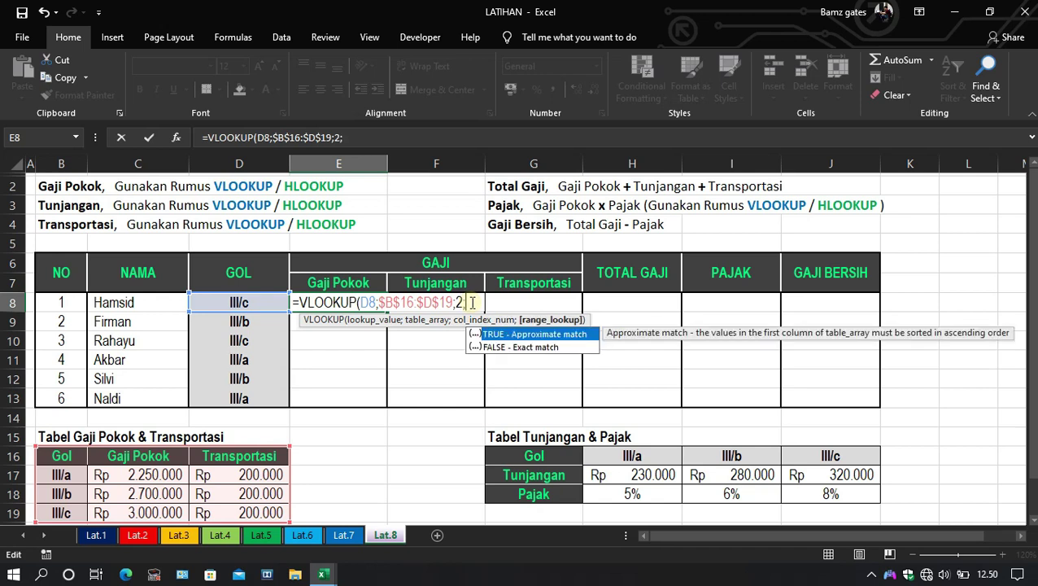
{"action": "type", "text": "FALSE"}
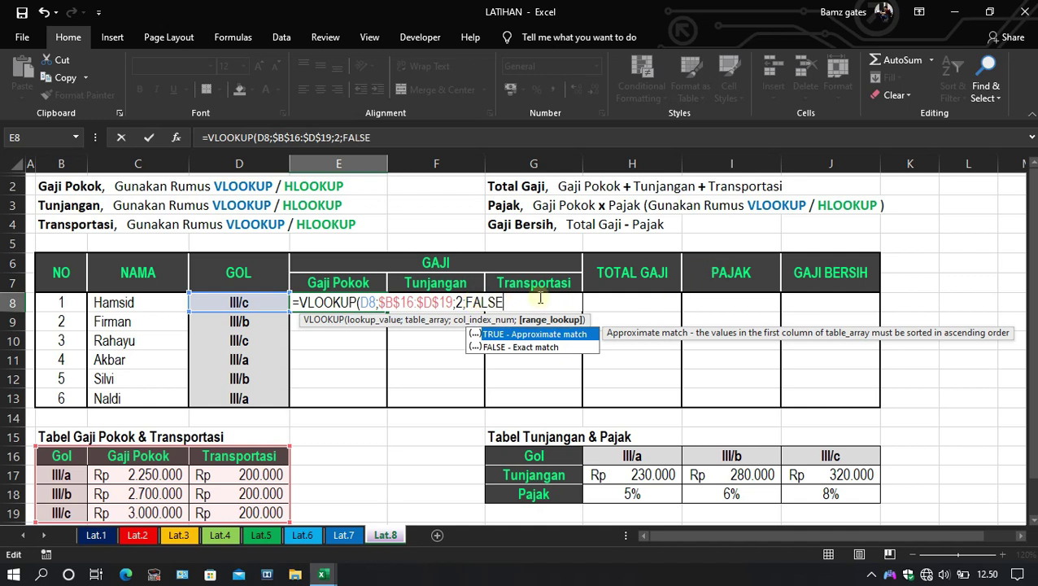
{"action": "type", "text": ")"}
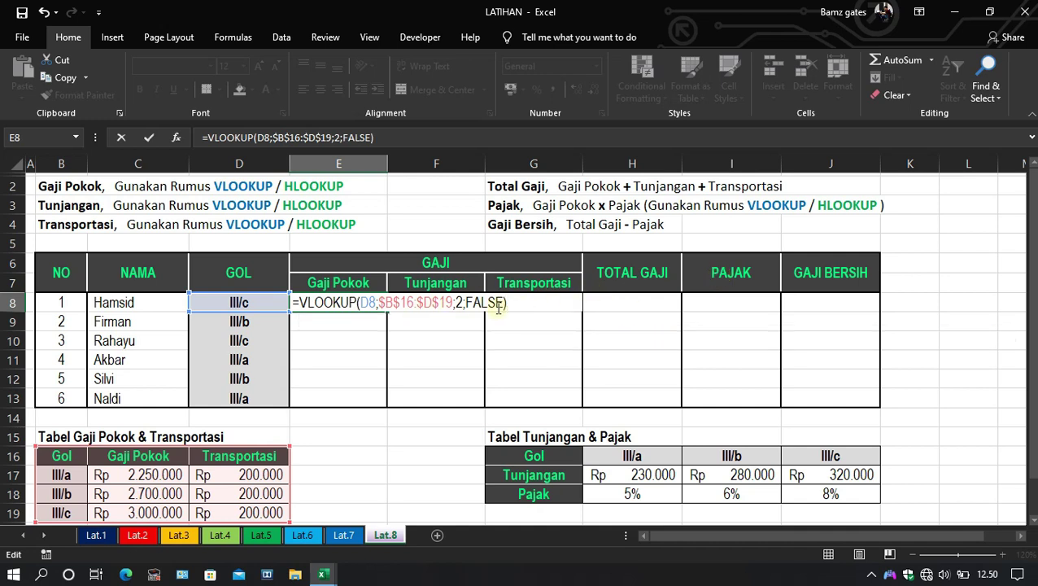
{"action": "left_click_drag", "start_coordinate": [511, 303], "coordinate": [609, 297]}
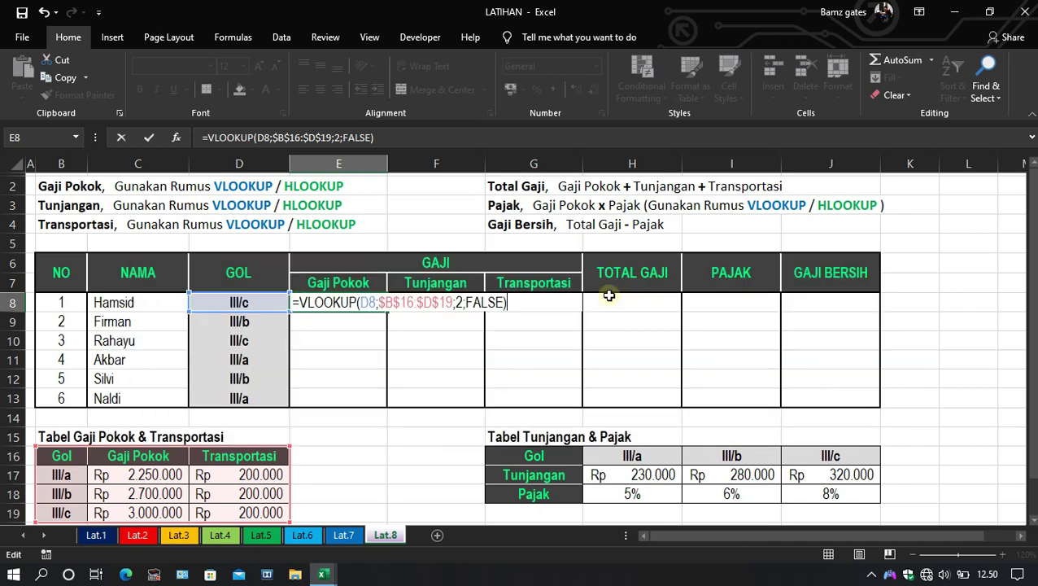
{"action": "key", "text": "Return"}
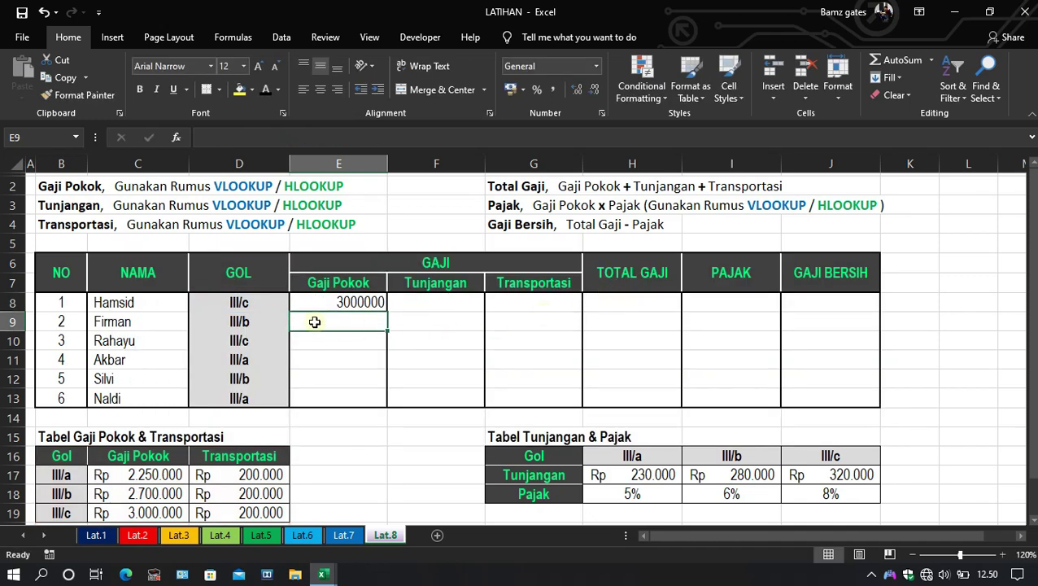
- Compare the Gaji Pokok result in E8 and its GOL code in D8 with the III/c row of the reference table
{"action": "left_click", "coordinate": [366, 303]}
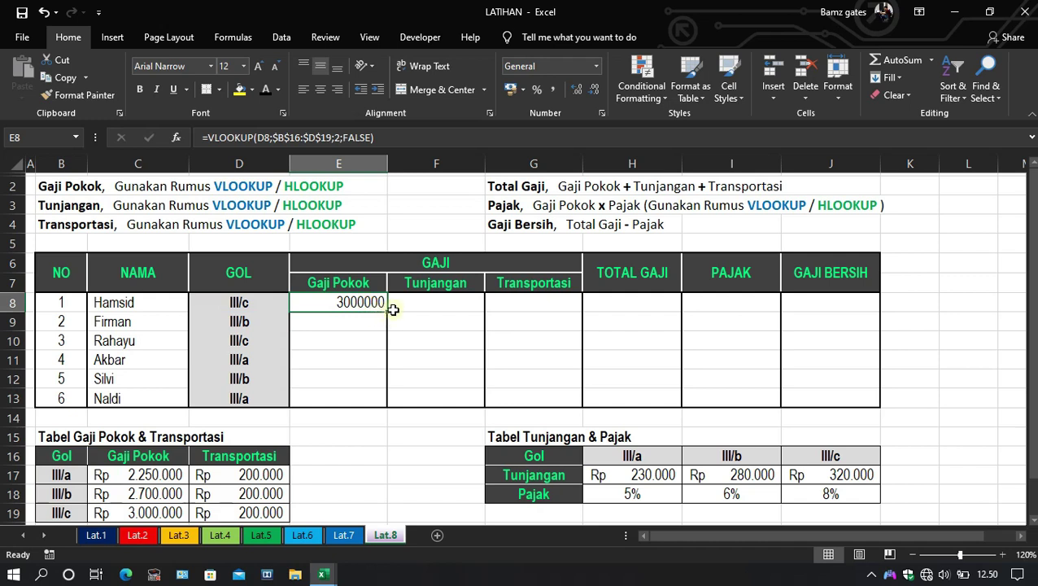
{"action": "left_click", "coordinate": [240, 303]}
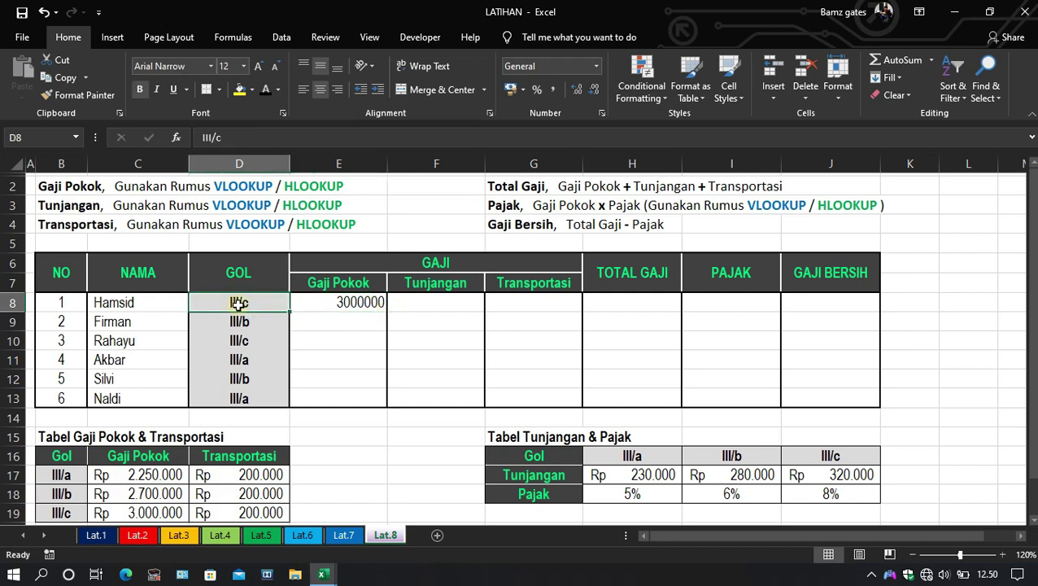
{"action": "left_click", "coordinate": [328, 303]}
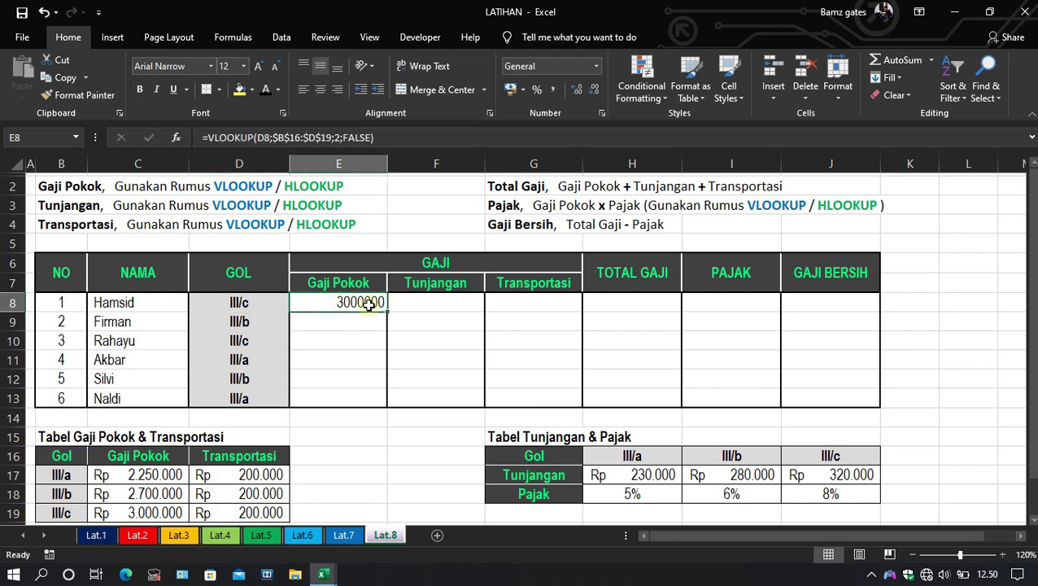
{"action": "left_click", "coordinate": [65, 514]}
{"action": "left_click", "coordinate": [122, 513]}
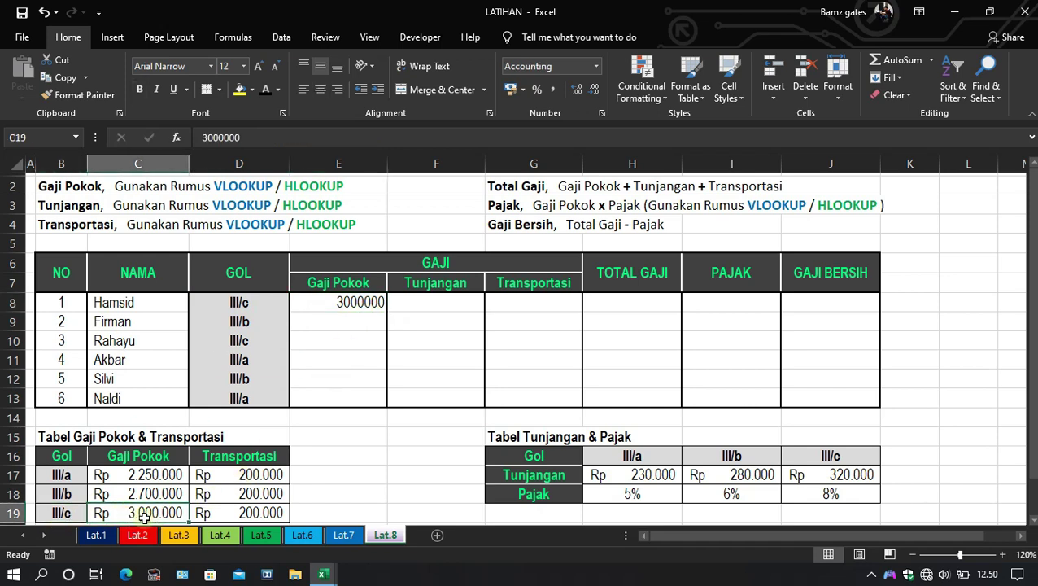
- Fill the Gaji Pokok formula from E8 down to E13, using the Fill Without Formatting option
{"action": "left_click", "coordinate": [370, 302]}
{"action": "left_click_drag", "start_coordinate": [388, 311], "coordinate": [395, 405]}
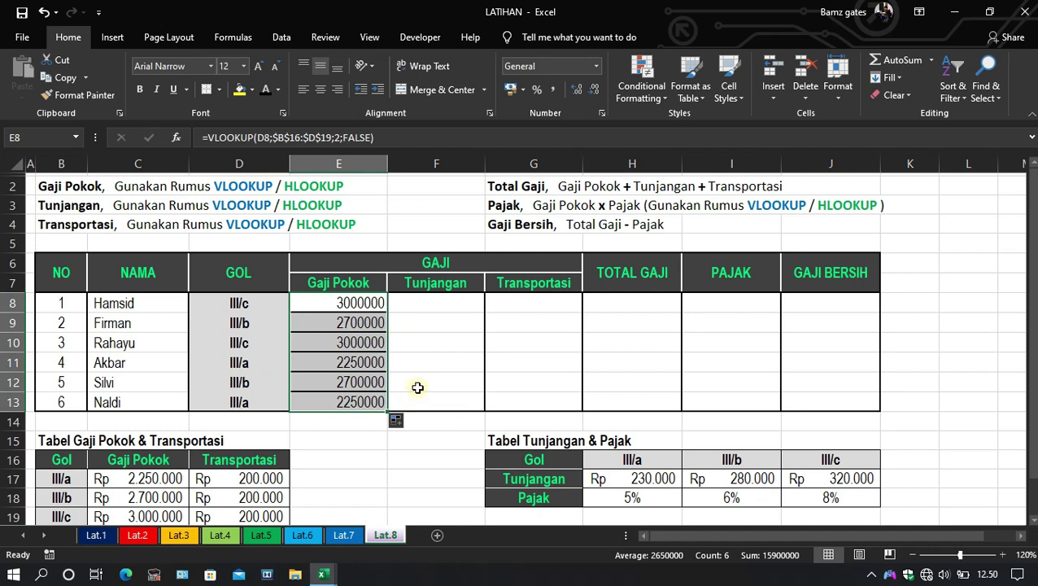
{"action": "left_click", "coordinate": [398, 421]}
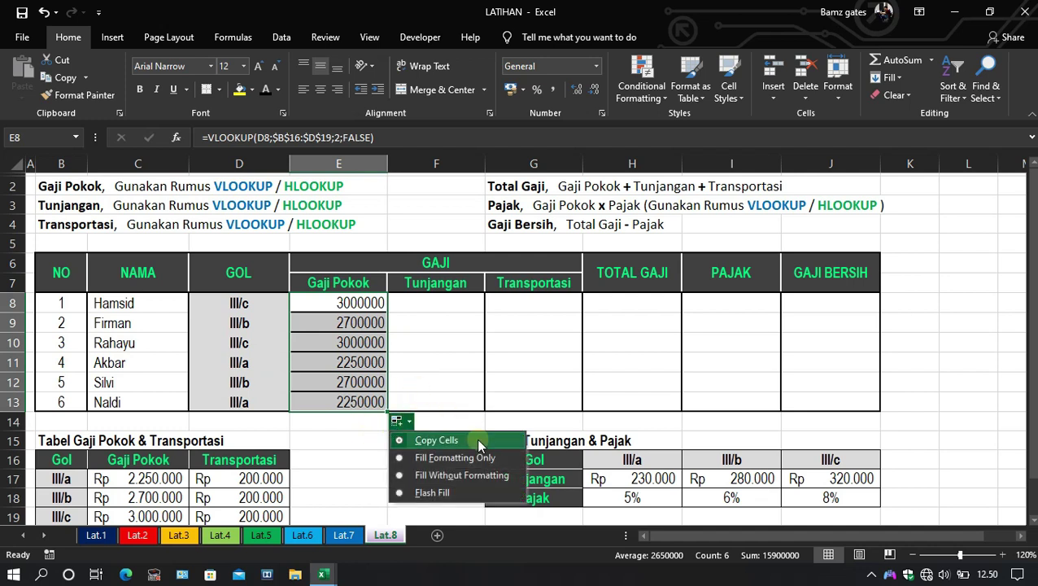
{"action": "left_click", "coordinate": [477, 482]}
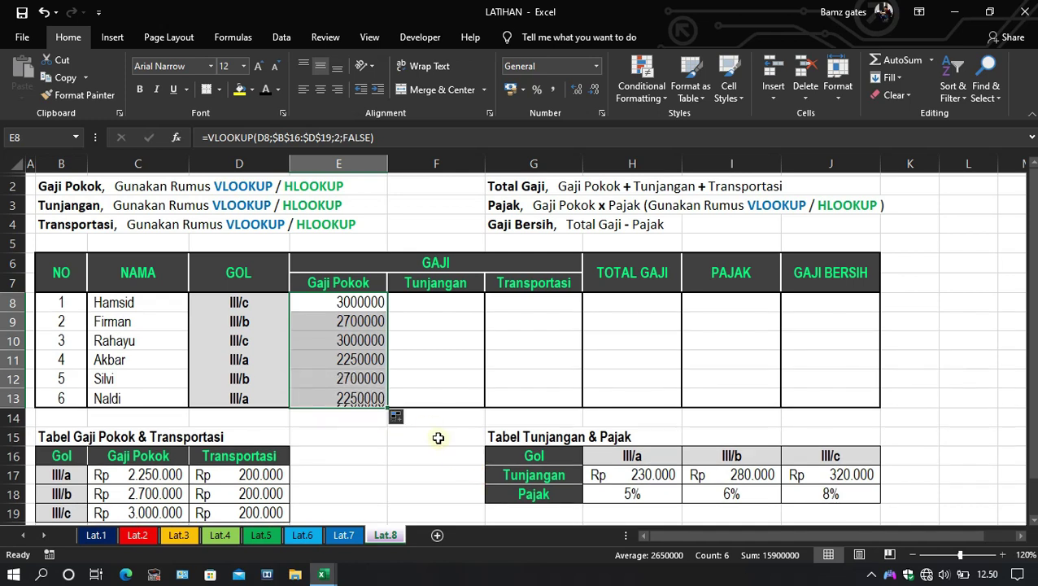
{"action": "left_click", "coordinate": [435, 396]}
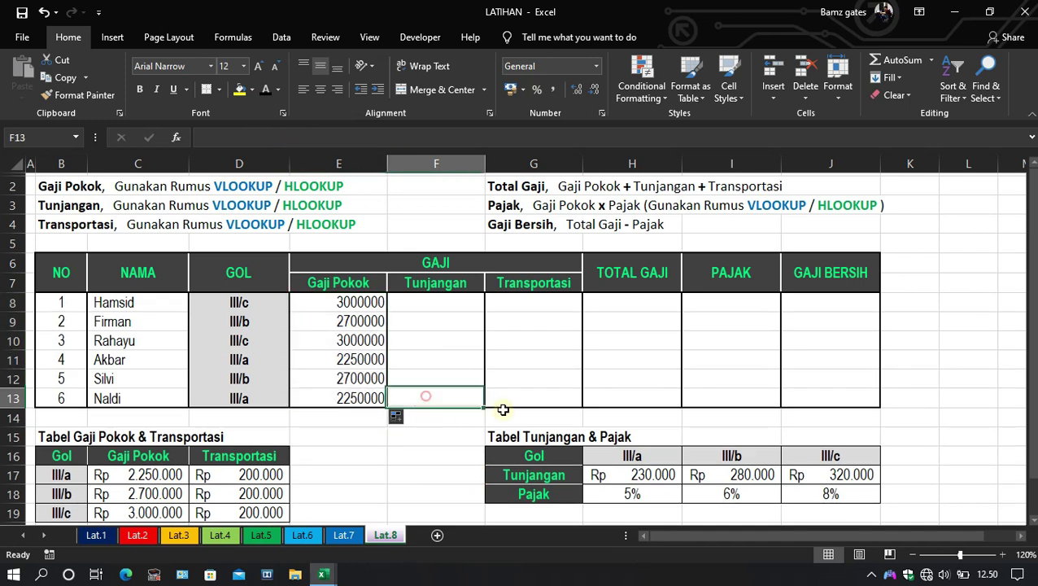
- Compare the filled Gaji Pokok results and their GOL codes in D8:D11 with the matching rows of Tabel Gaji Pokok & Transportasi
{"action": "left_click", "coordinate": [346, 301]}
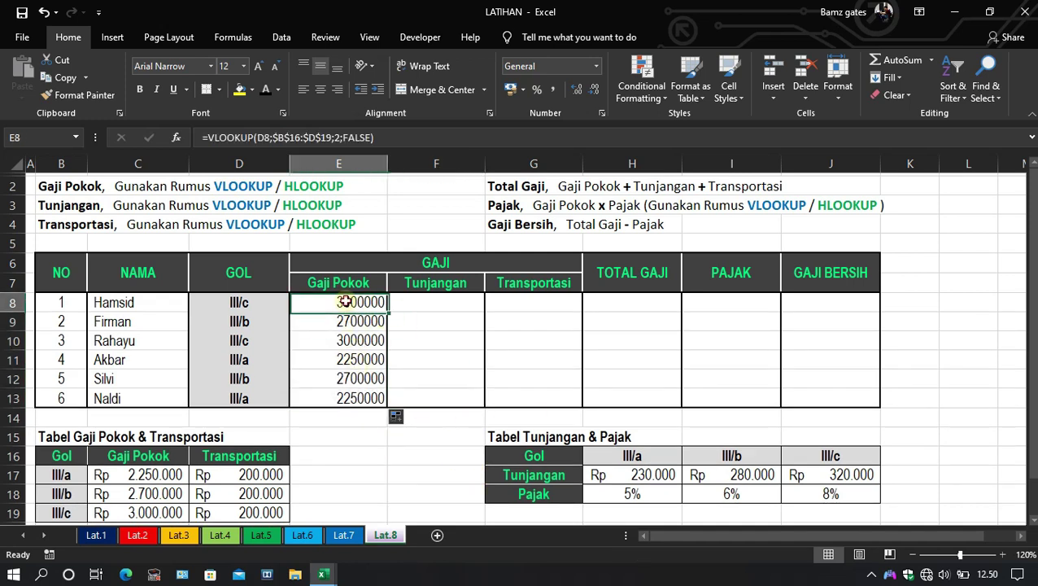
{"action": "left_click", "coordinate": [269, 299]}
{"action": "left_click", "coordinate": [302, 302]}
{"action": "left_click", "coordinate": [254, 322]}
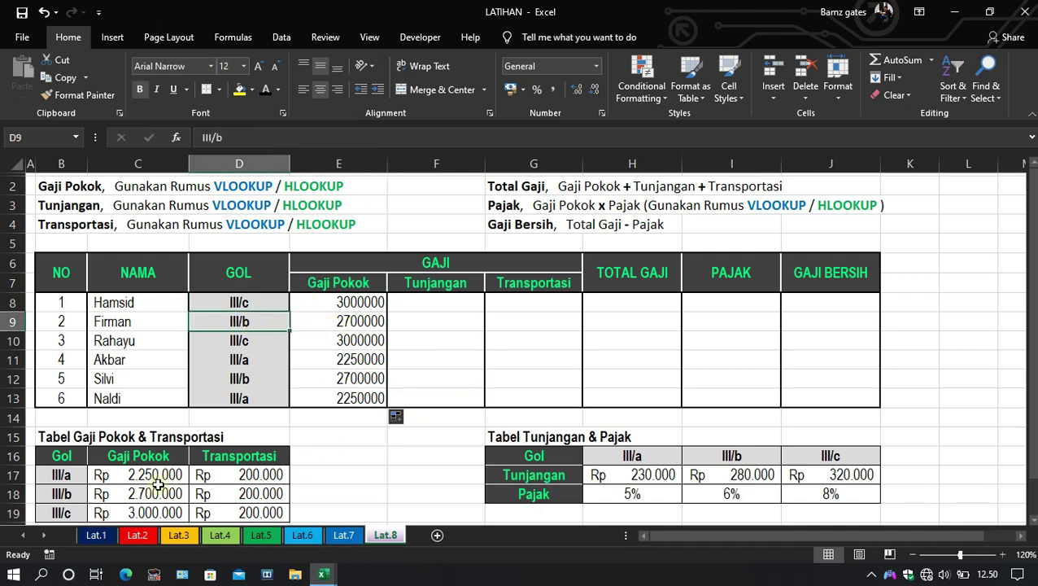
{"action": "left_click", "coordinate": [60, 495]}
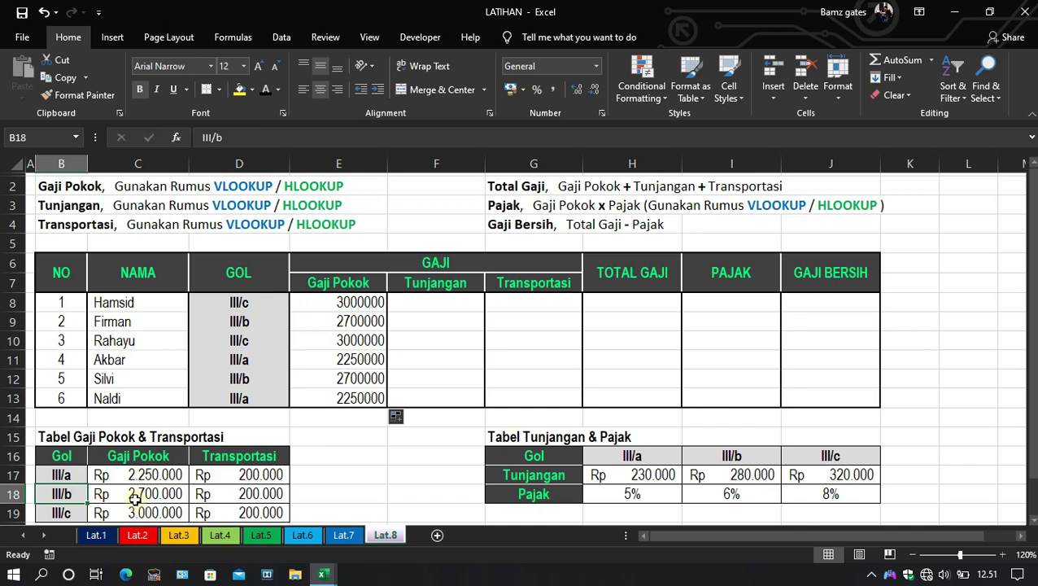
{"action": "left_click", "coordinate": [267, 342]}
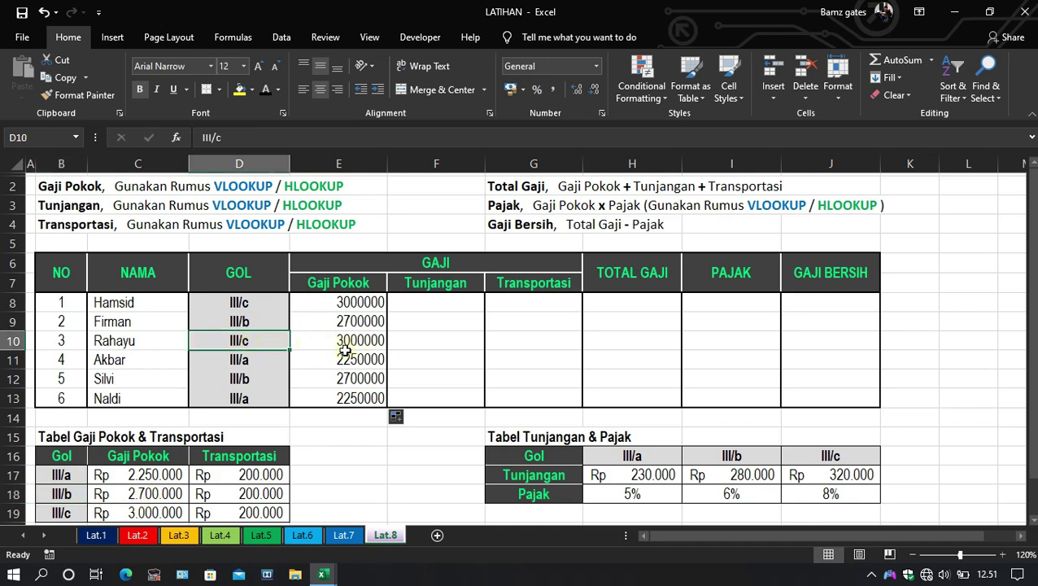
{"action": "left_click", "coordinate": [257, 367]}
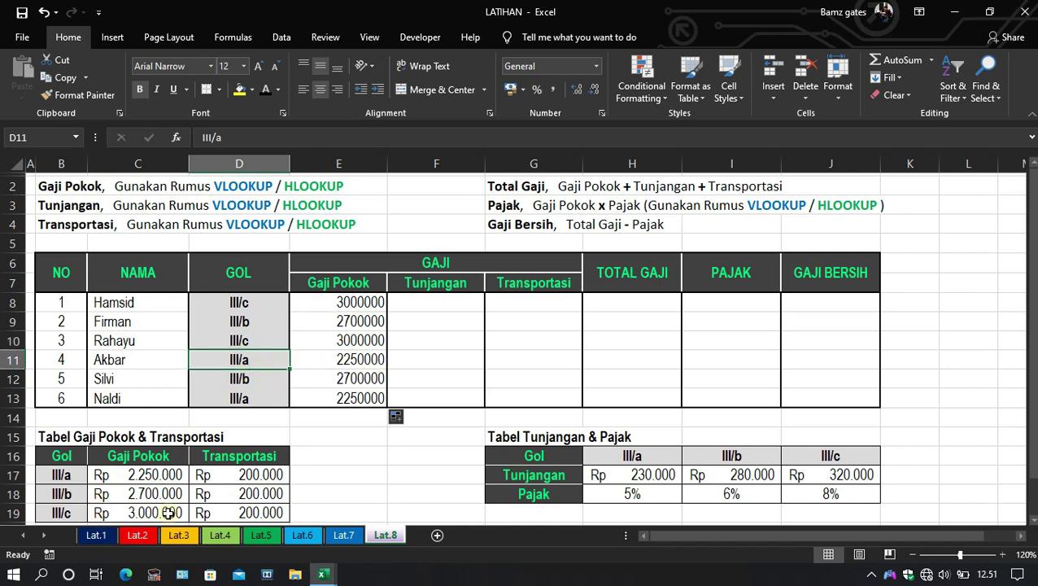
{"action": "left_click", "coordinate": [163, 479]}
{"action": "left_click", "coordinate": [70, 471]}
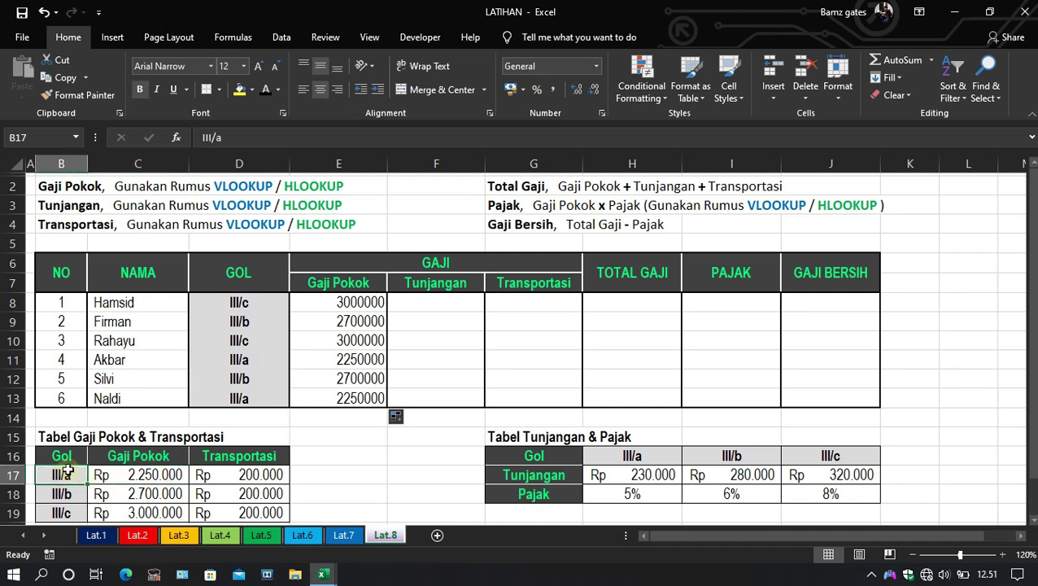
- Examine how the Gol codes run across header row G16:J16 of Tabel Tunjangan & Pajak for the Tunjangan lookup
{"action": "left_click", "coordinate": [442, 302]}
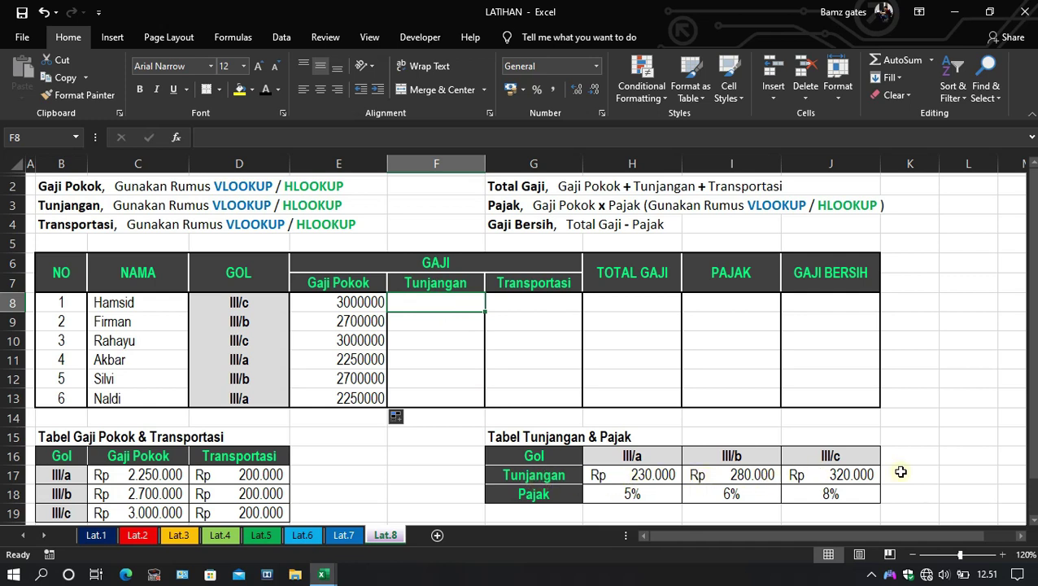
{"action": "left_click", "coordinate": [520, 453]}
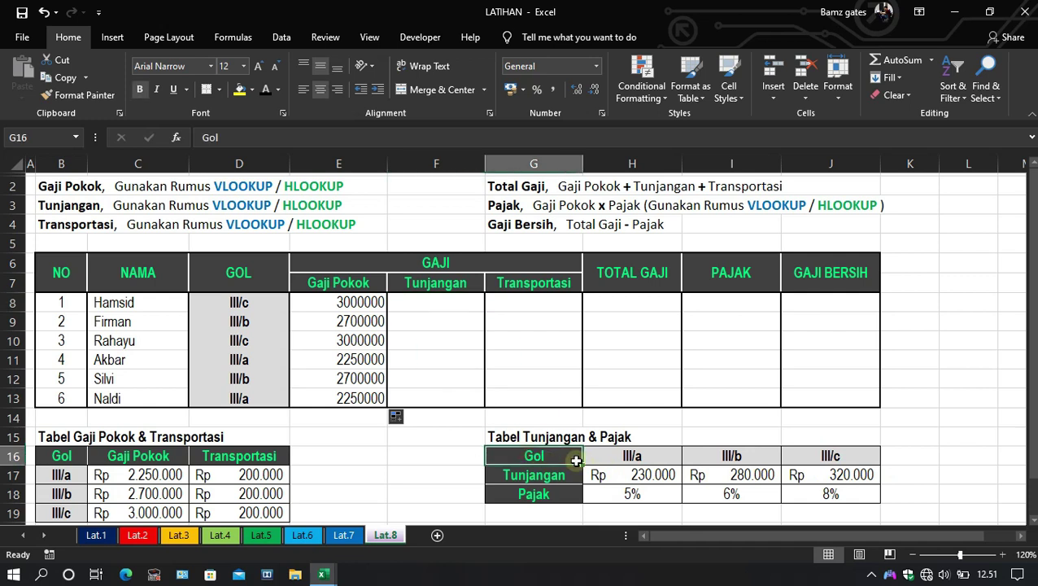
{"action": "left_click", "coordinate": [624, 458]}
{"action": "left_click", "coordinate": [731, 456]}
{"action": "left_click", "coordinate": [811, 455]}
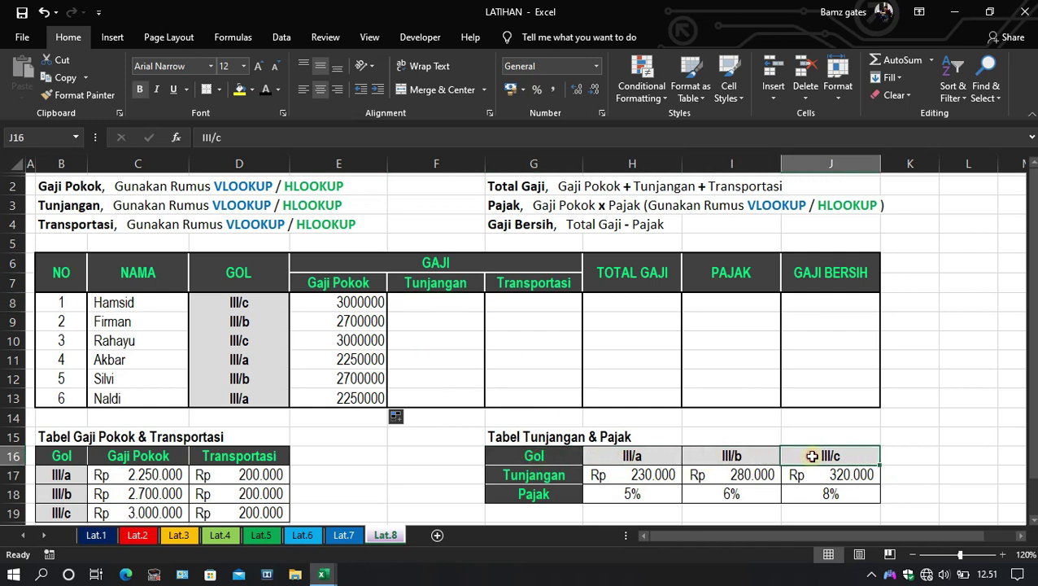
- Start an HLOOKUP formula in Tunjangan cell F8 with the GOL code in D8 as the lookup value
{"action": "left_click", "coordinate": [422, 303]}
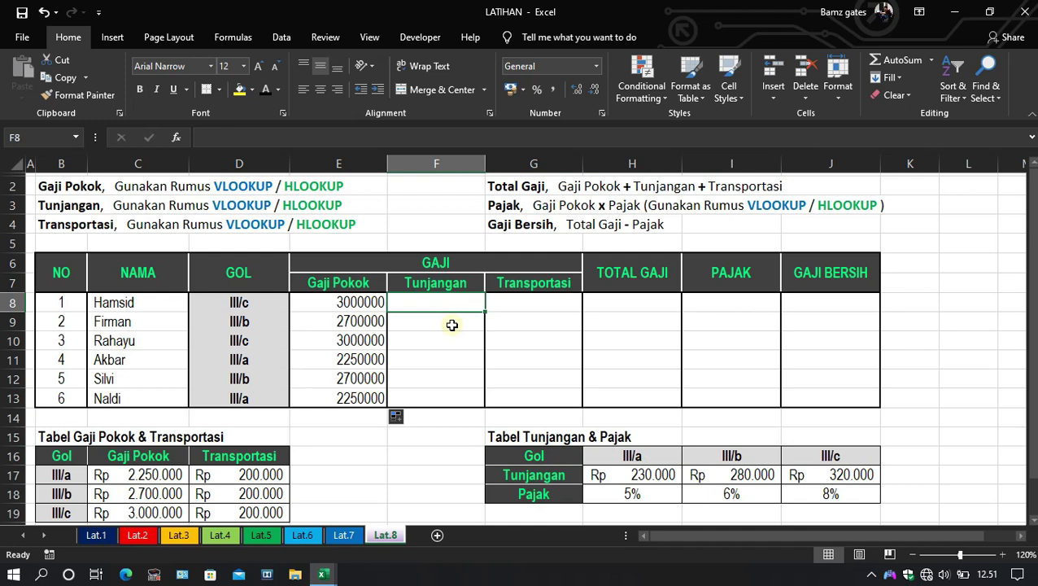
{"action": "type", "text": "="}
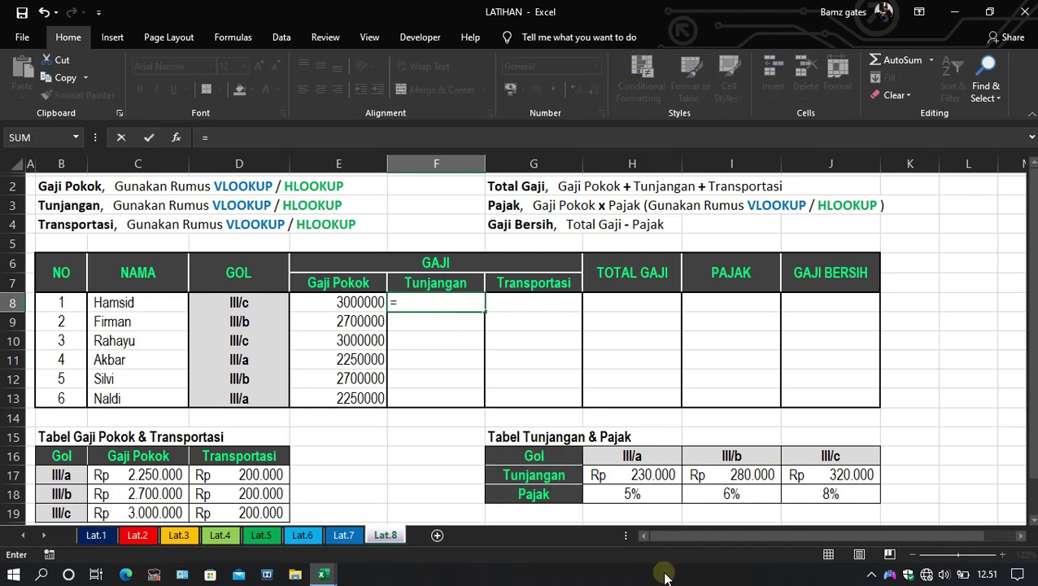
{"action": "type", "text": "H"}
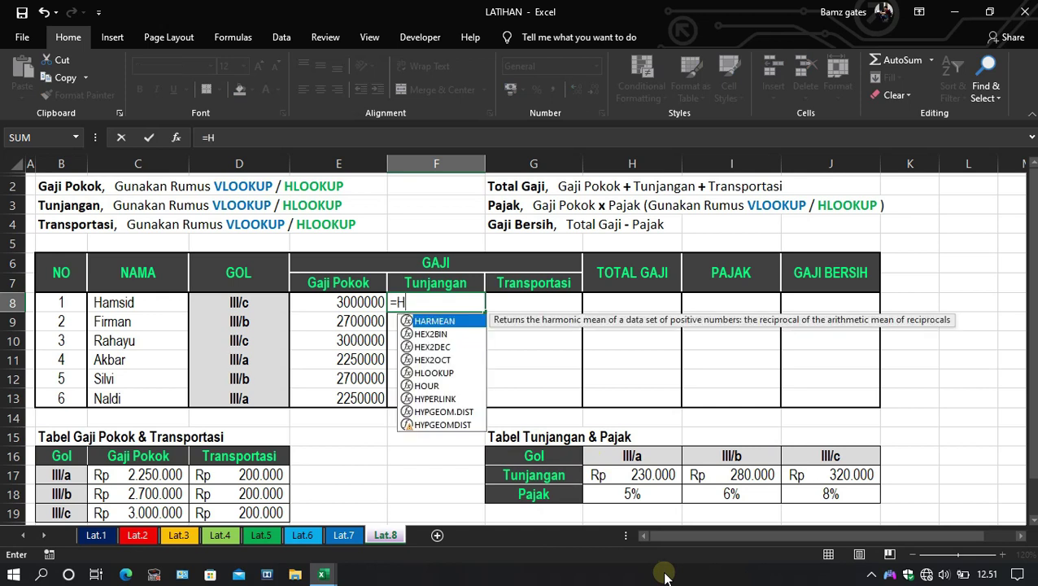
{"action": "type", "text": "LOOKUP"}
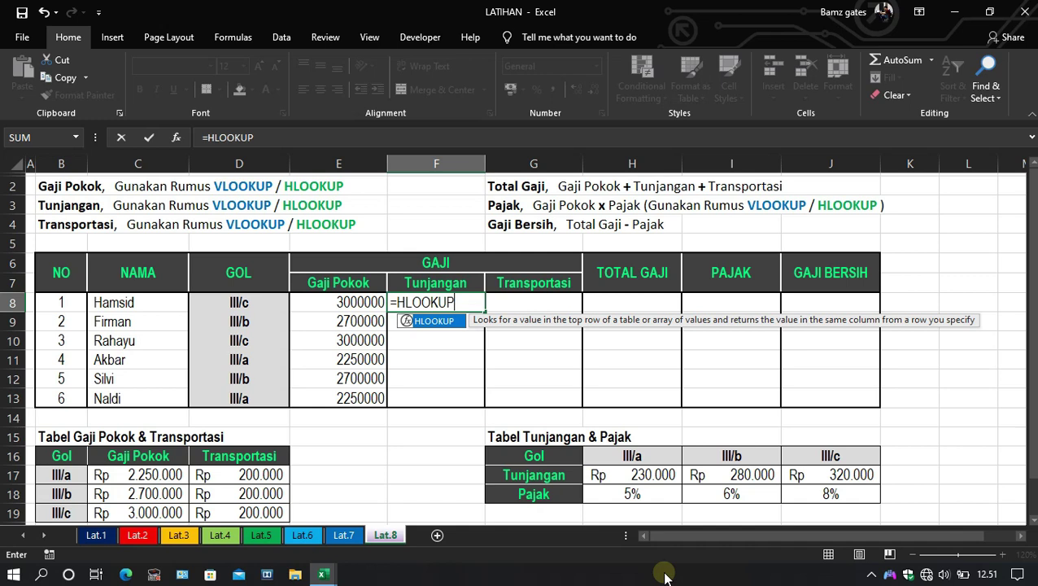
{"action": "type", "text": "("}
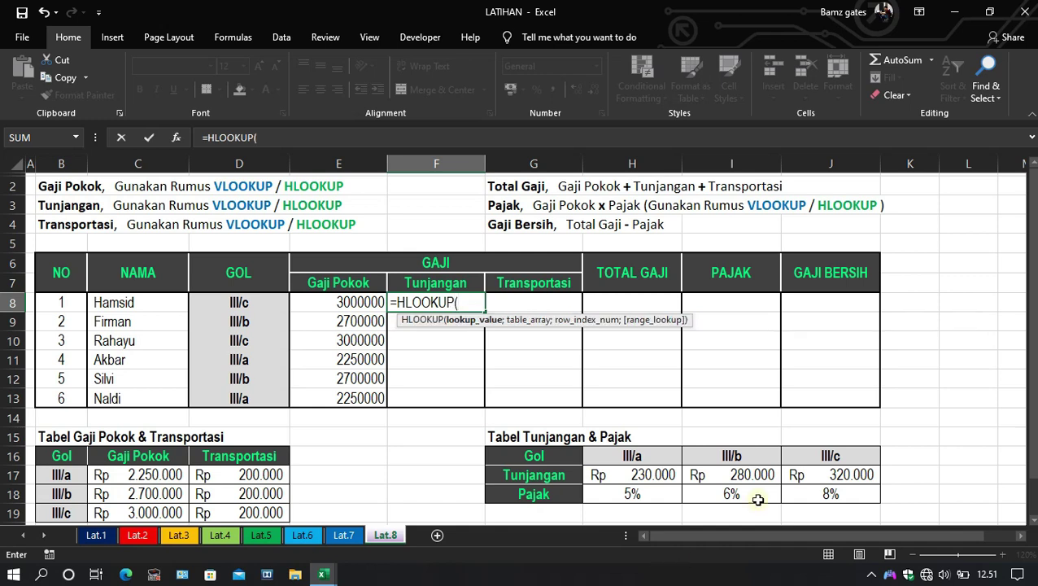
{"action": "left_click", "coordinate": [405, 301]}
{"action": "left_click", "coordinate": [465, 302]}
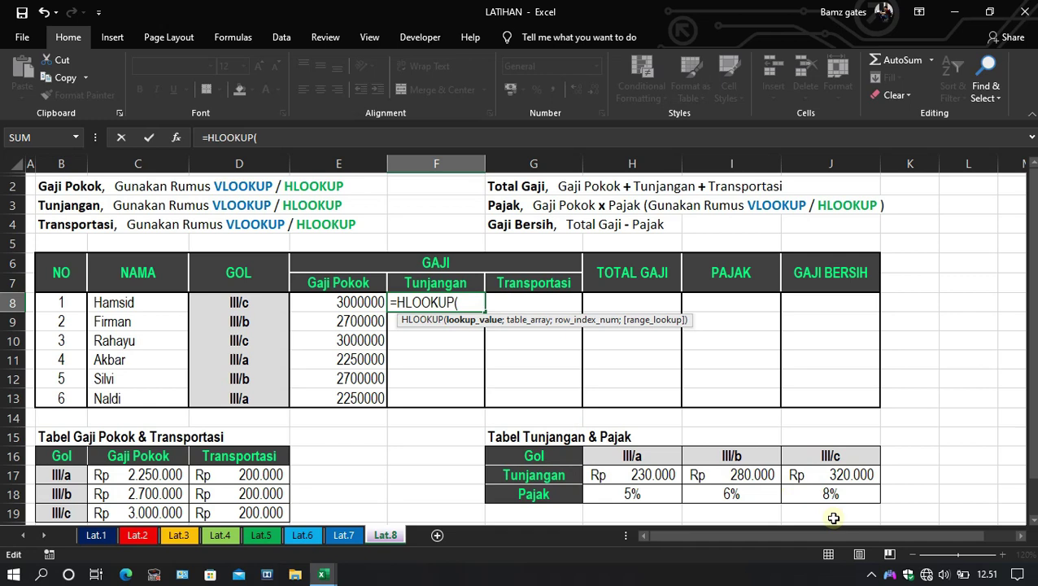
{"action": "left_click", "coordinate": [249, 304]}
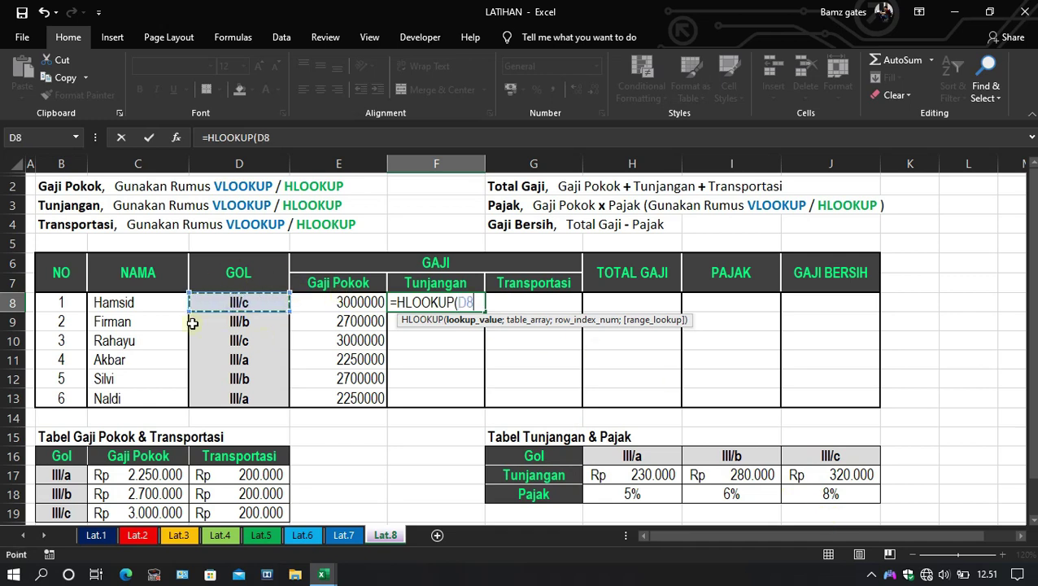
- Give the HLOOKUP the Tunjangan & Pajak table G16:J18 as its table array, locked as the absolute range $G$16:$J$18
{"action": "type", "text": ";"}
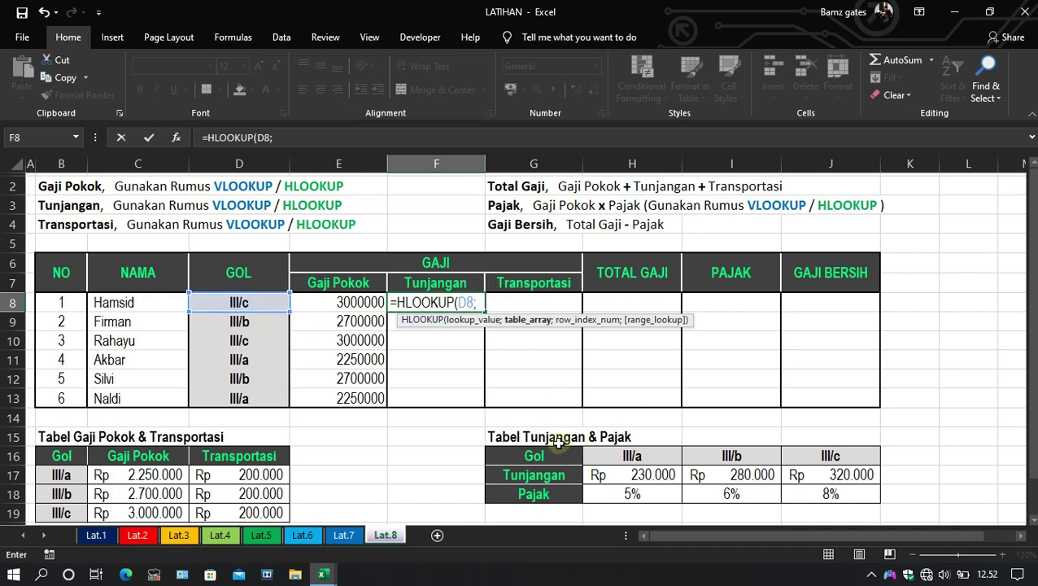
{"action": "left_click_drag", "start_coordinate": [524, 456], "coordinate": [823, 494]}
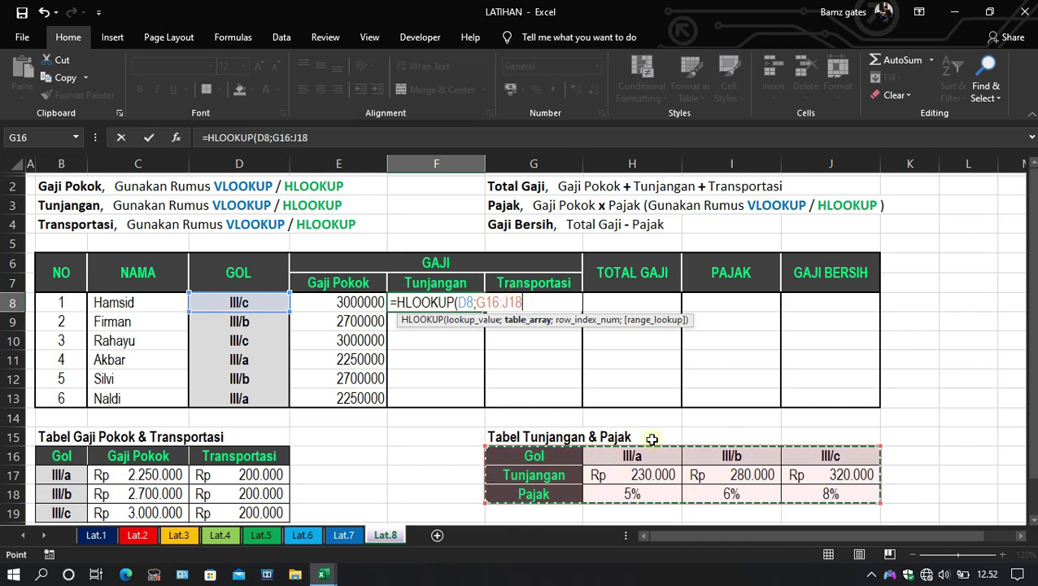
{"action": "key", "text": "F4"}
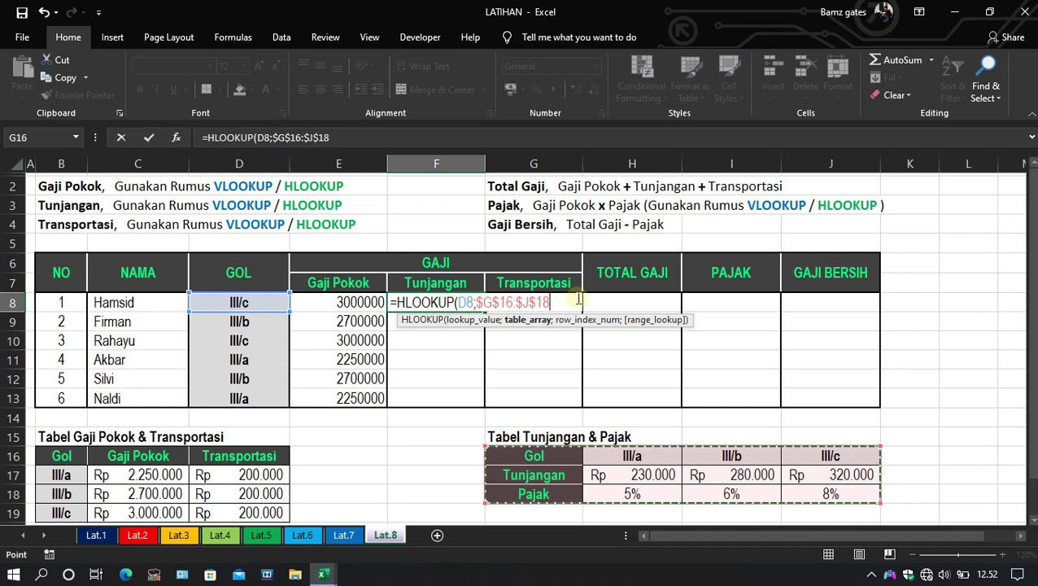
- Complete the formula in F8 with row index 2 and FALSE for an exact match: =HLOOKUP(D8;$G$16:$J$18;2;FALSE)
{"action": "type", "text": ";2"}
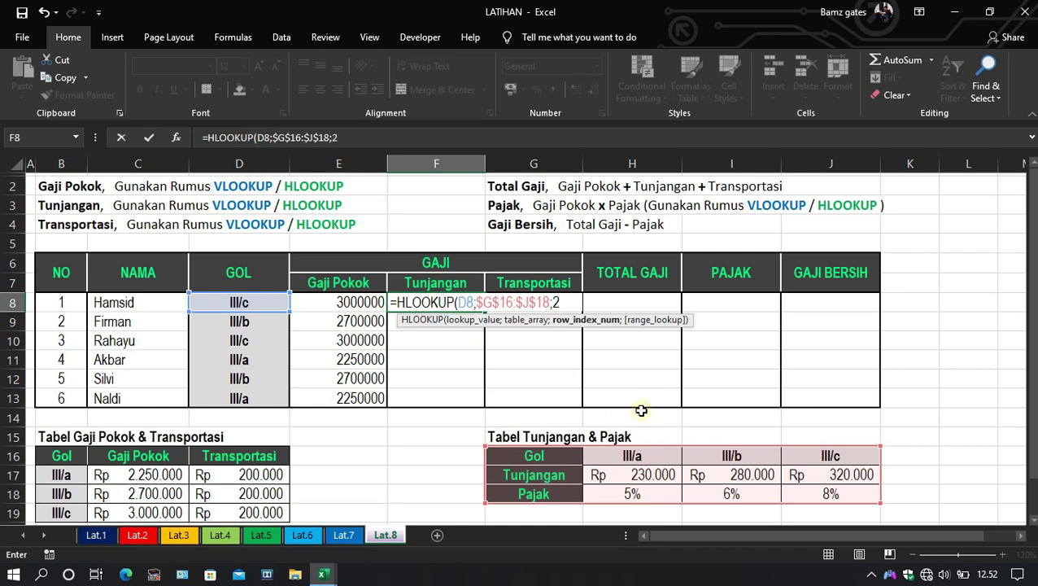
{"action": "type", "text": ";"}
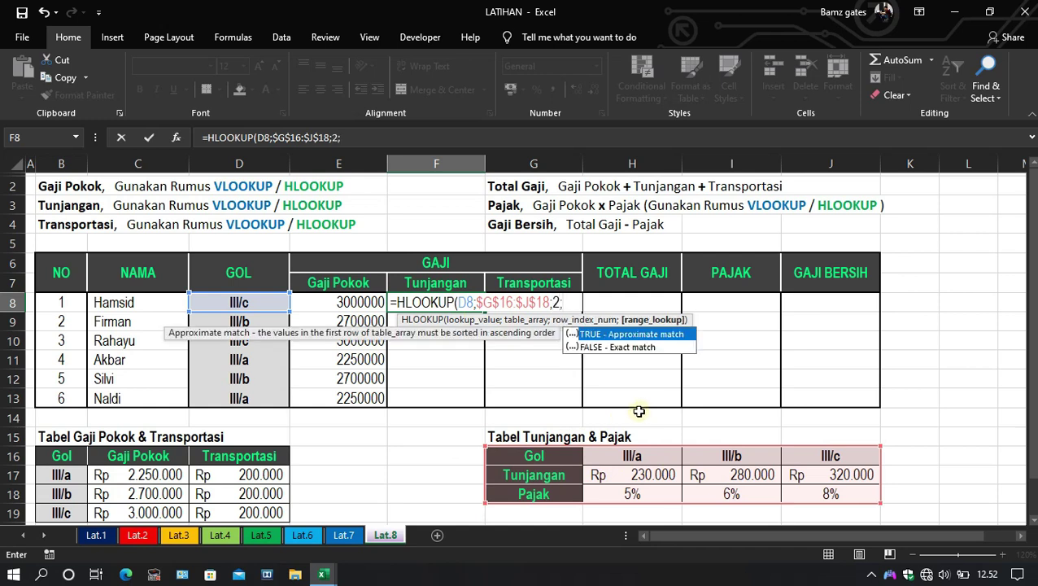
{"action": "type", "text": "FALSE"}
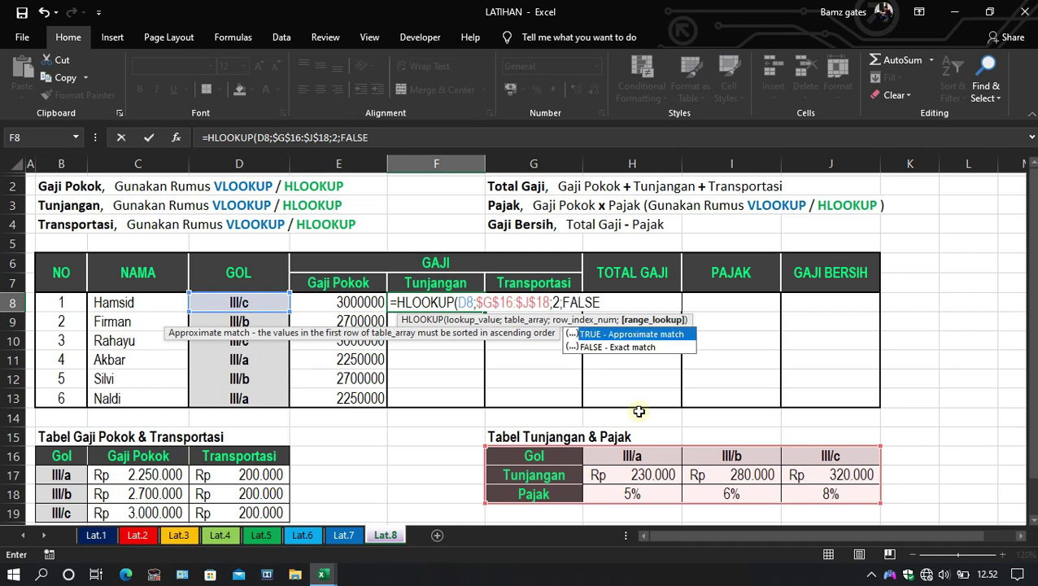
{"action": "type", "text": ")"}
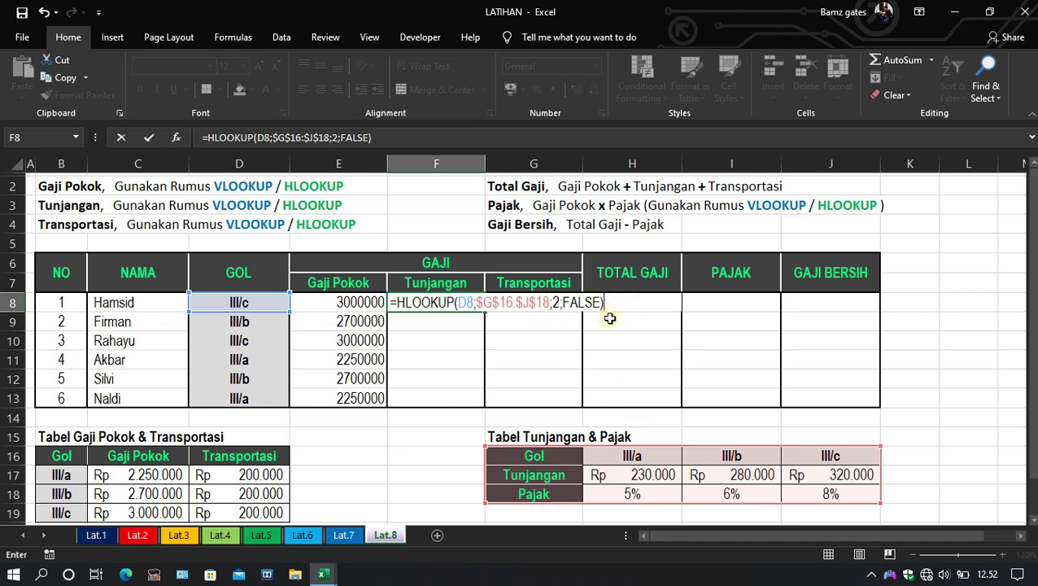
{"action": "key", "text": "Return"}
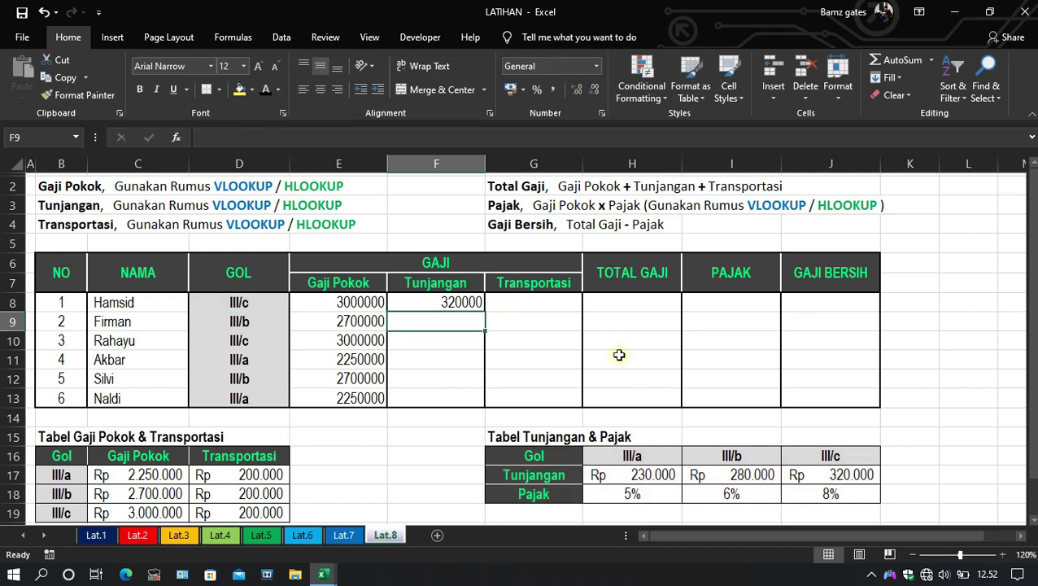
- Compare the Tunjangan result in F8 and its GOL code in D8 with the III/c column of Tabel Tunjangan & Pajak
{"action": "left_click", "coordinate": [443, 300]}
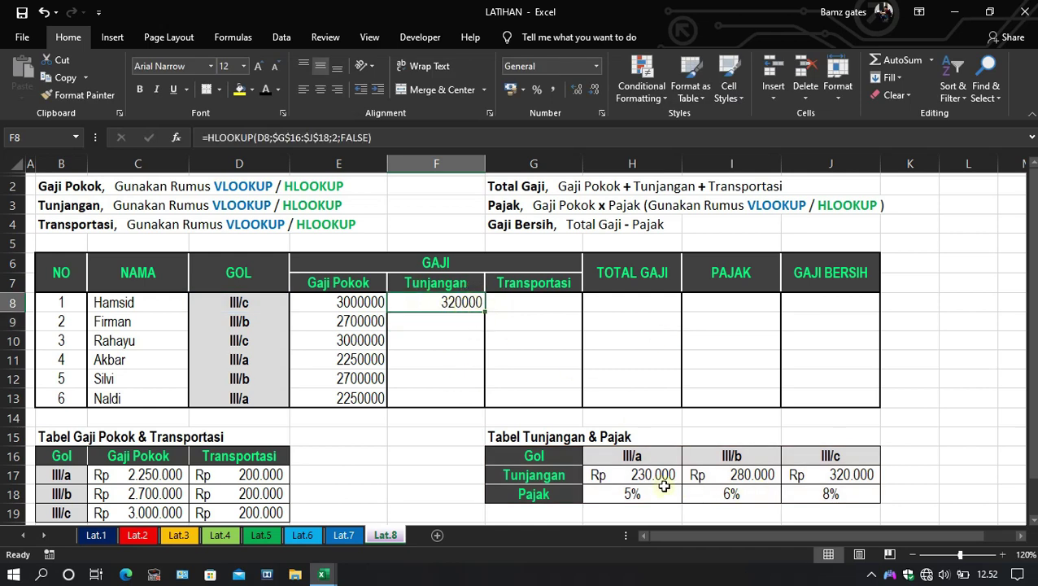
{"action": "left_click", "coordinate": [839, 474]}
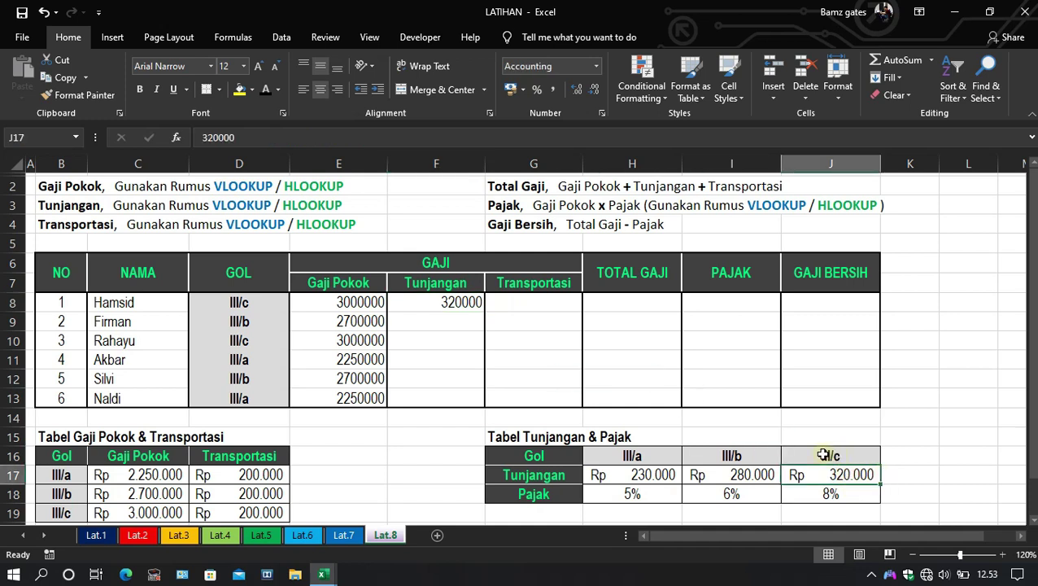
{"action": "left_click", "coordinate": [855, 454]}
{"action": "left_click", "coordinate": [257, 302]}
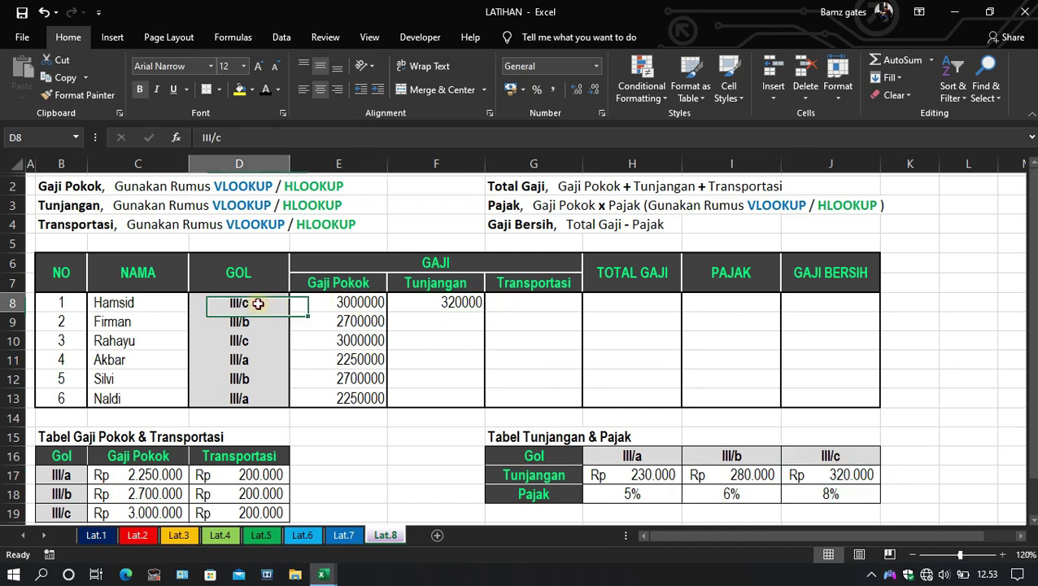
{"action": "left_click", "coordinate": [426, 306]}
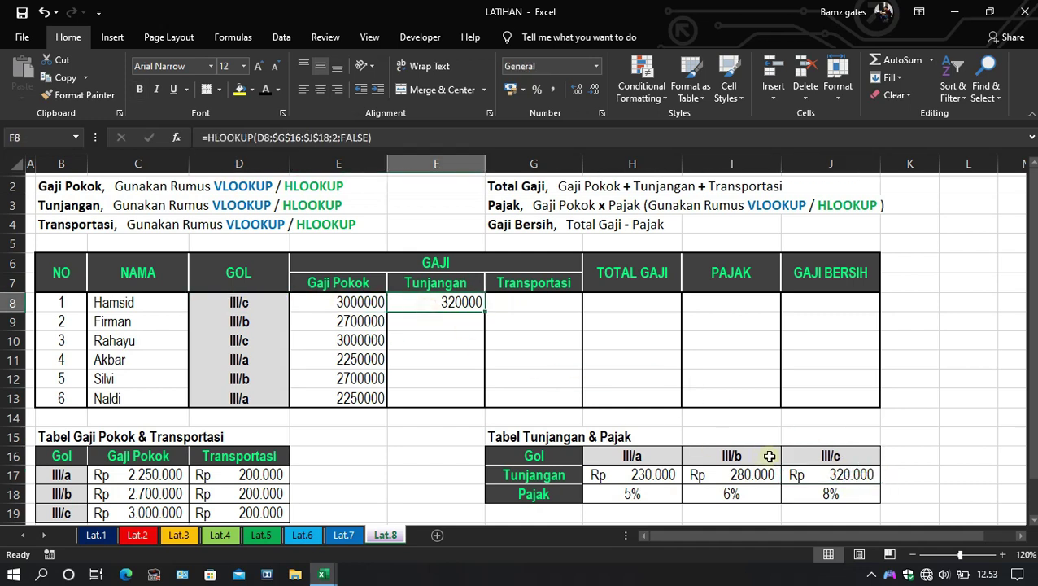
{"action": "left_click", "coordinate": [823, 480]}
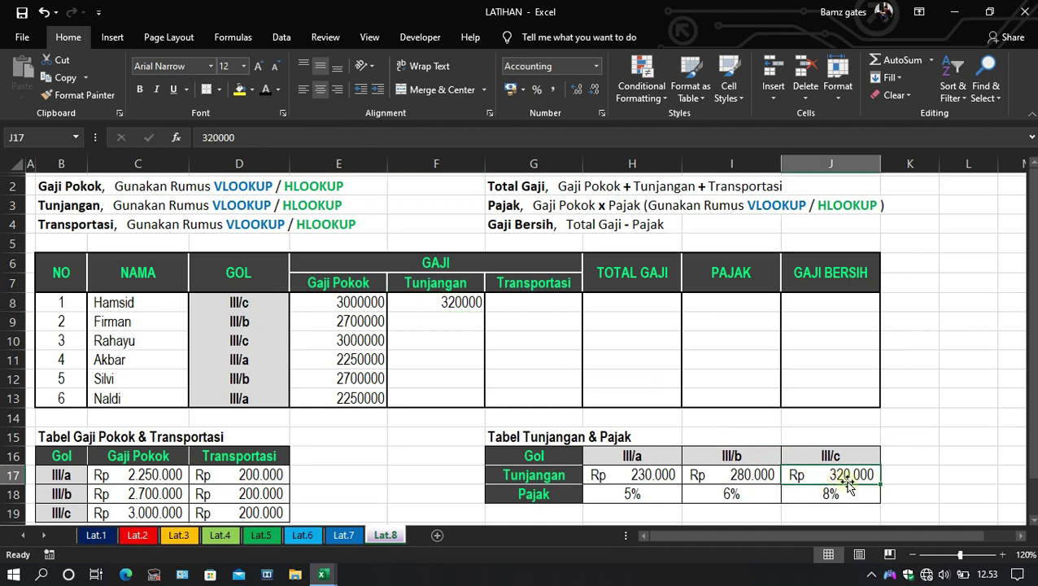
- Fill the Tunjangan formula from F8 down to F13
{"action": "left_click", "coordinate": [475, 303]}
{"action": "left_click_drag", "start_coordinate": [483, 312], "coordinate": [481, 402]}
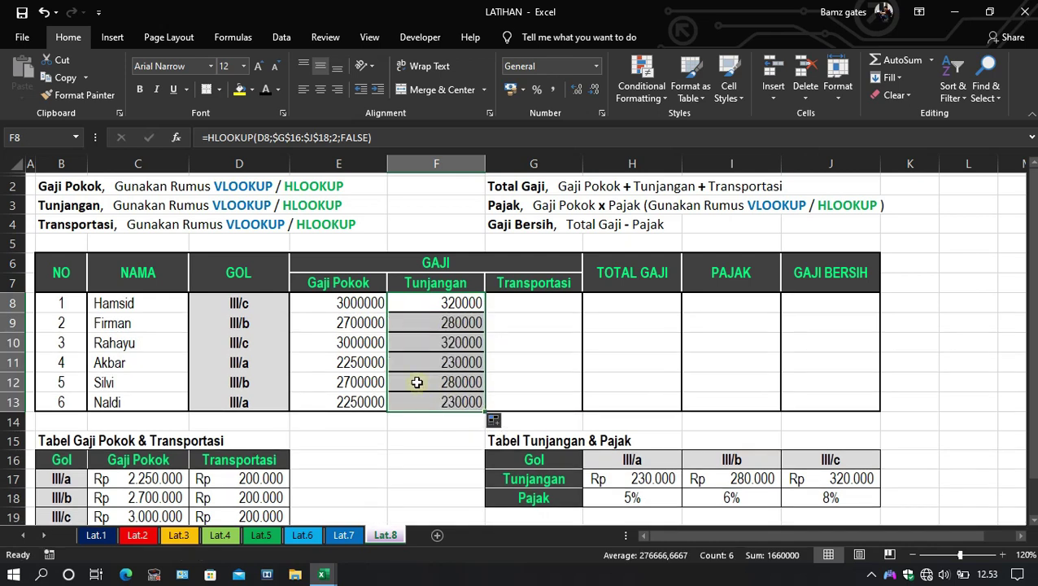
{"action": "left_click", "coordinate": [437, 433]}
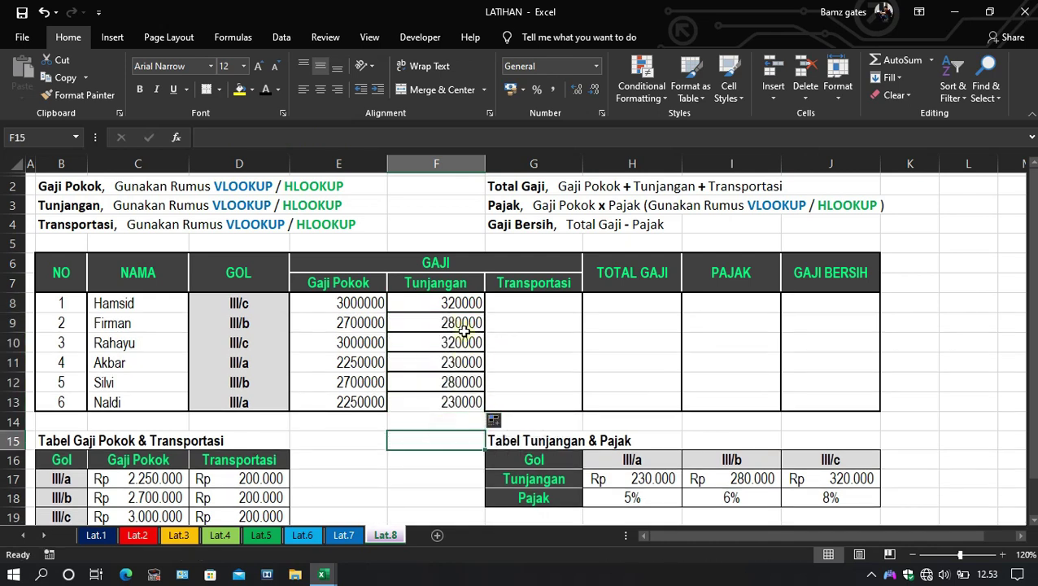
- Switch the Tunjangan fill in F8:F13 to Fill Without Formatting
{"action": "left_click", "coordinate": [498, 422]}
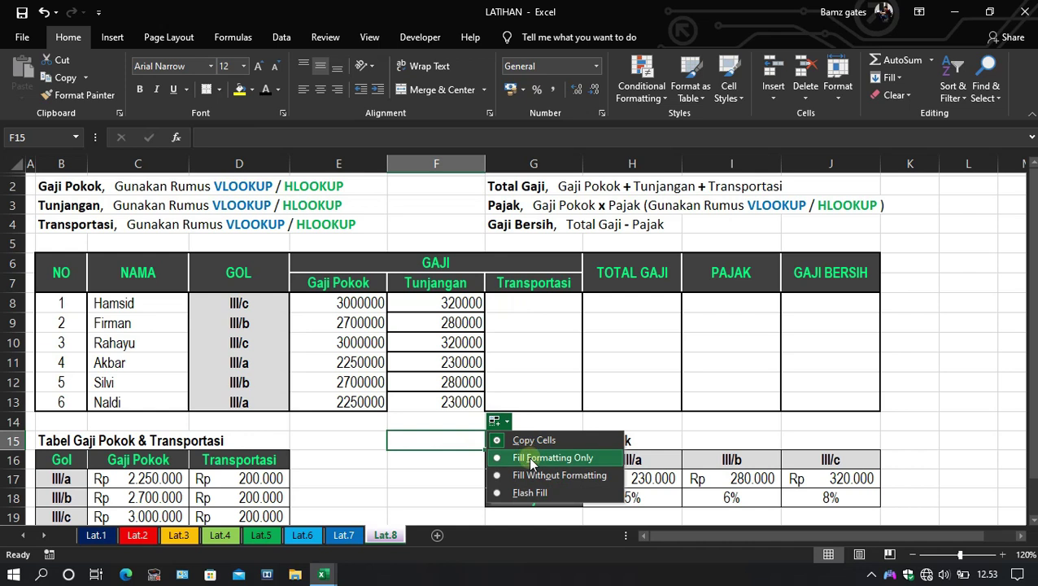
{"action": "left_click", "coordinate": [598, 483]}
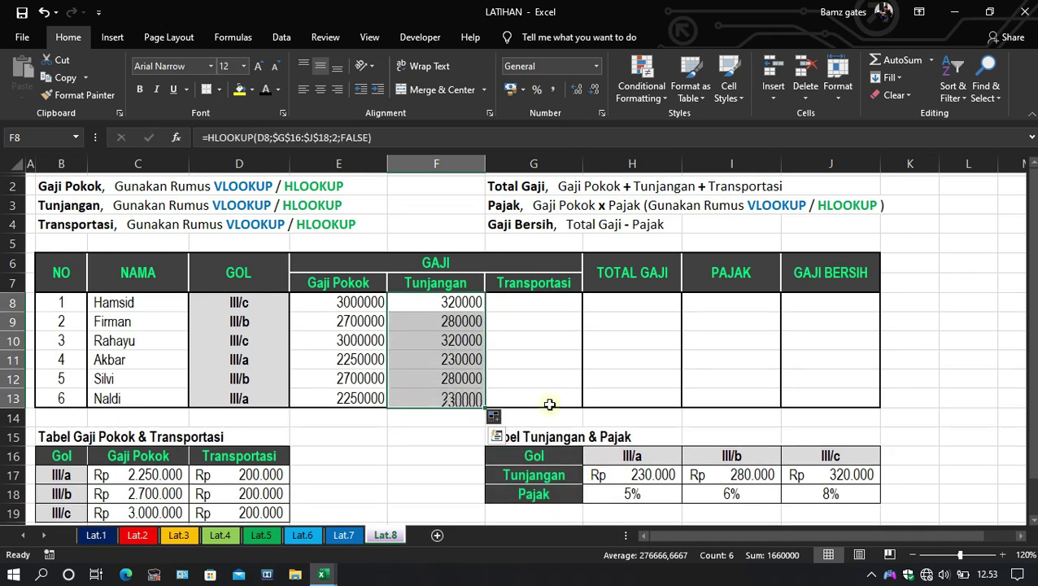
{"action": "left_click", "coordinate": [533, 378]}
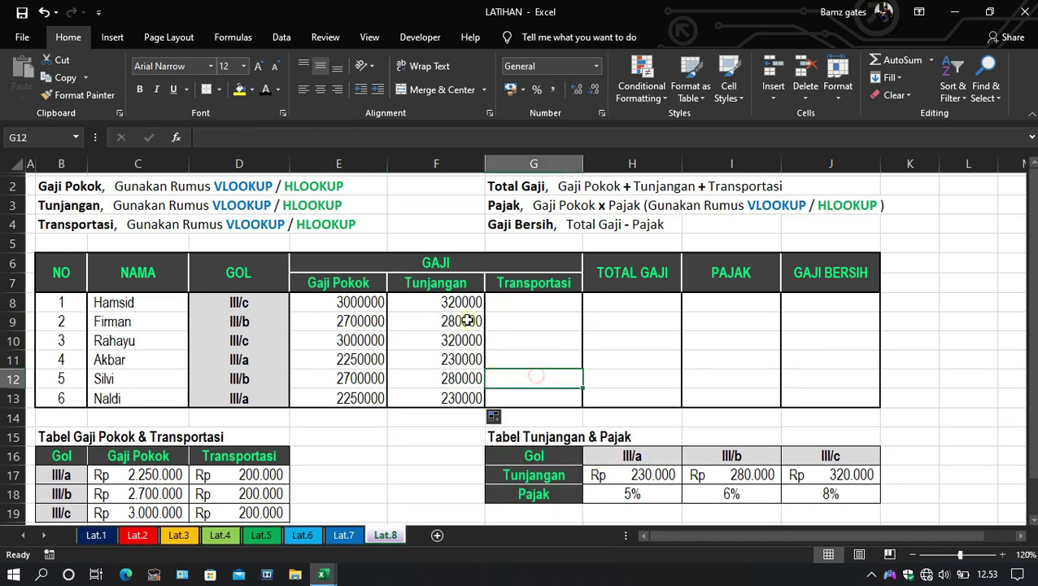
- Start an HLOOKUP formula in Transportasi cell G8 with the GOL code in D8 as the lookup value
{"action": "left_click", "coordinate": [545, 304]}
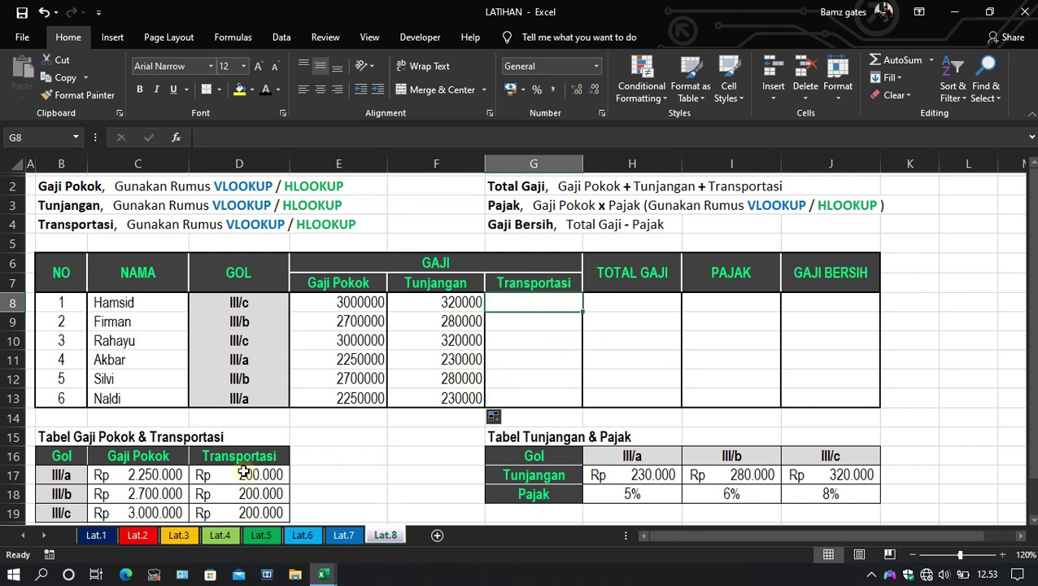
{"action": "left_click_drag", "start_coordinate": [61, 455], "coordinate": [241, 493]}
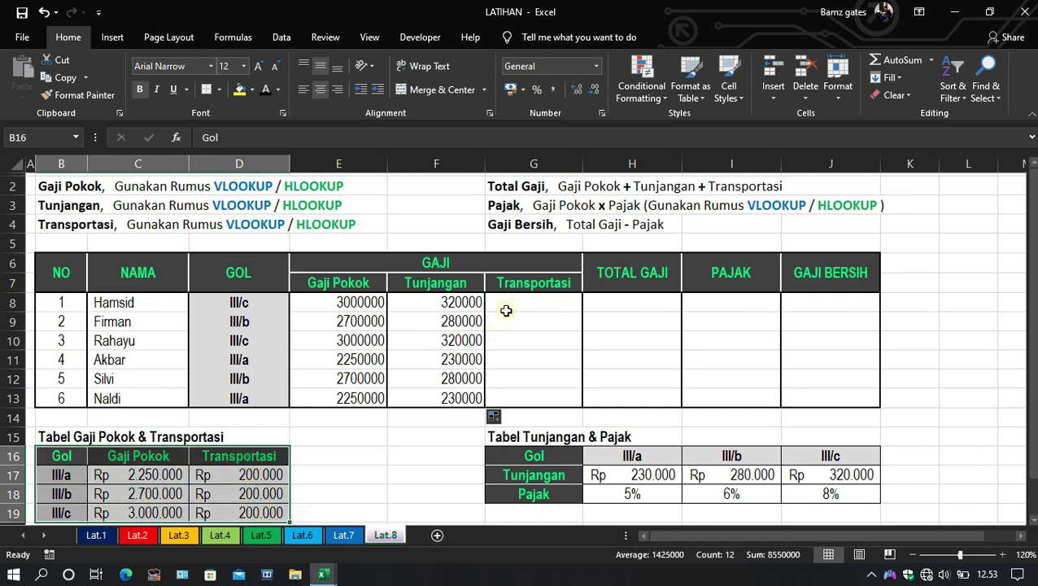
{"action": "left_click", "coordinate": [537, 302]}
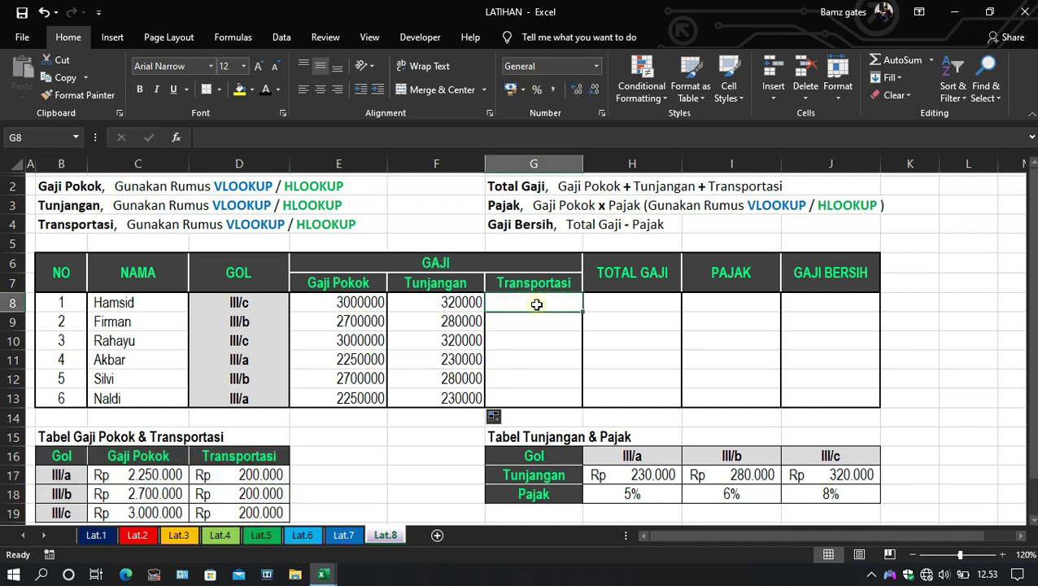
{"action": "type", "text": "=HLO"}
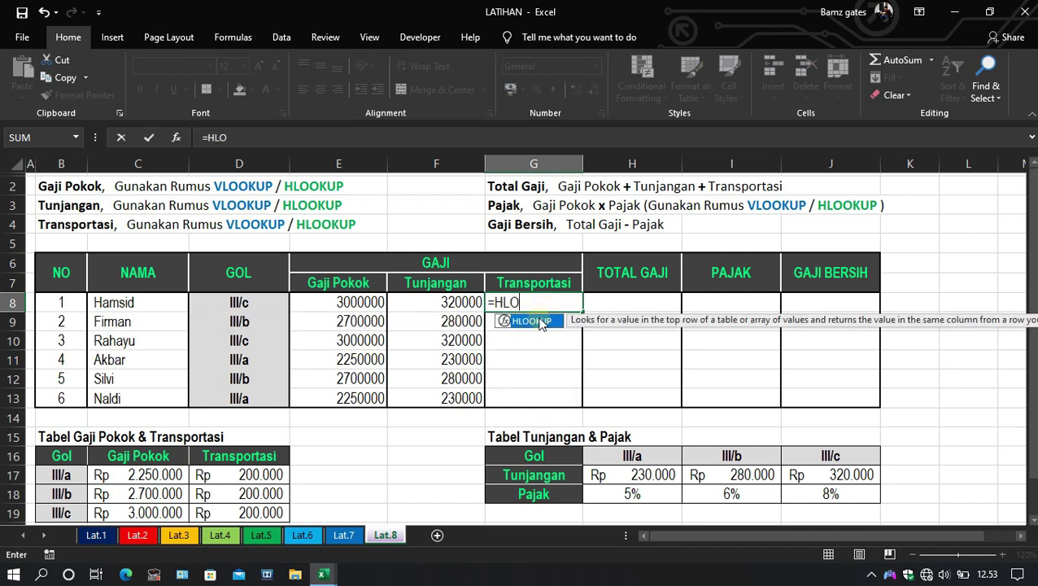
{"action": "double_click", "coordinate": [537, 321]}
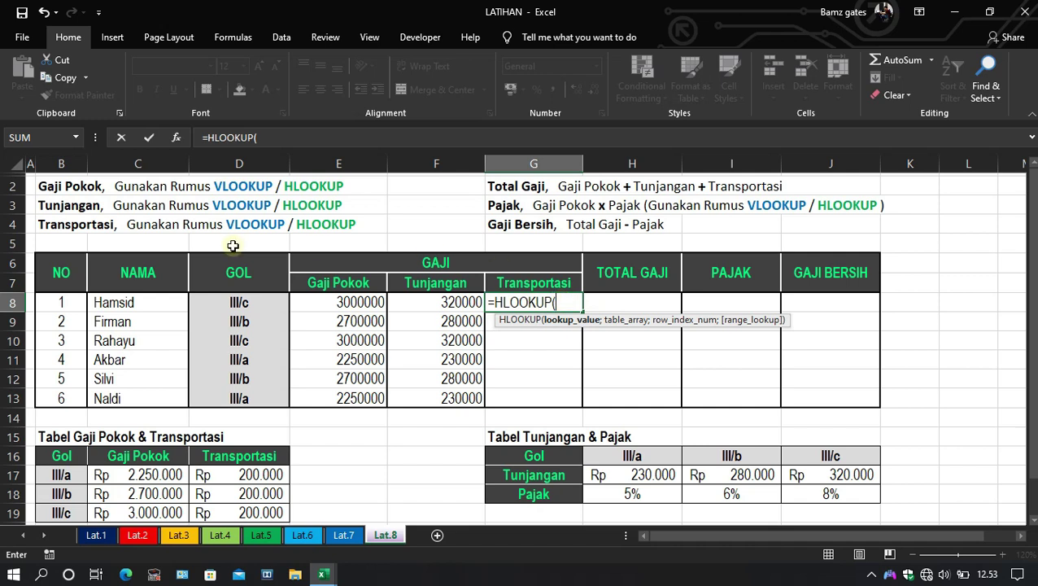
{"action": "left_click", "coordinate": [260, 302]}
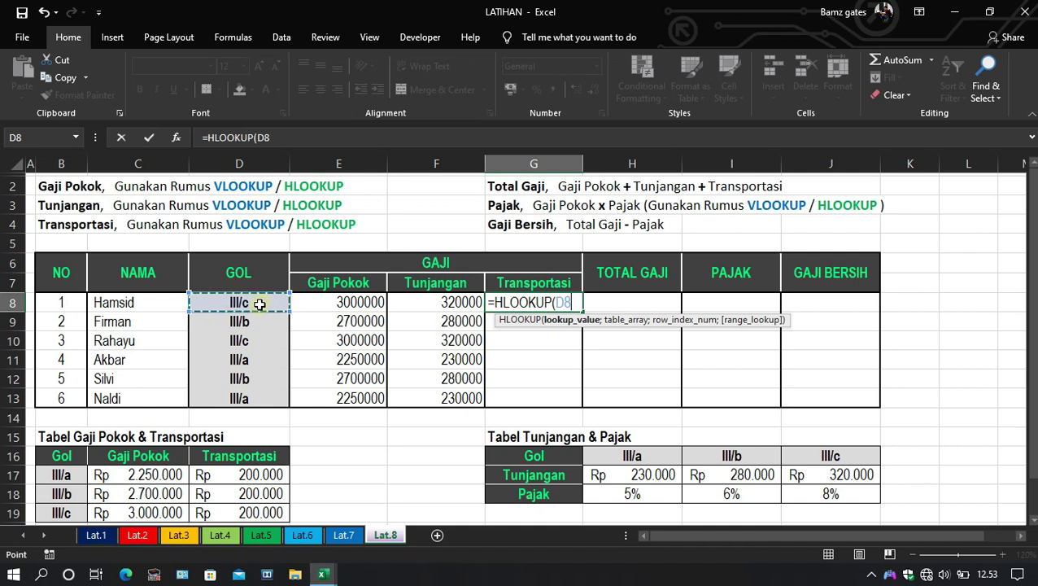
{"action": "type", "text": ";"}
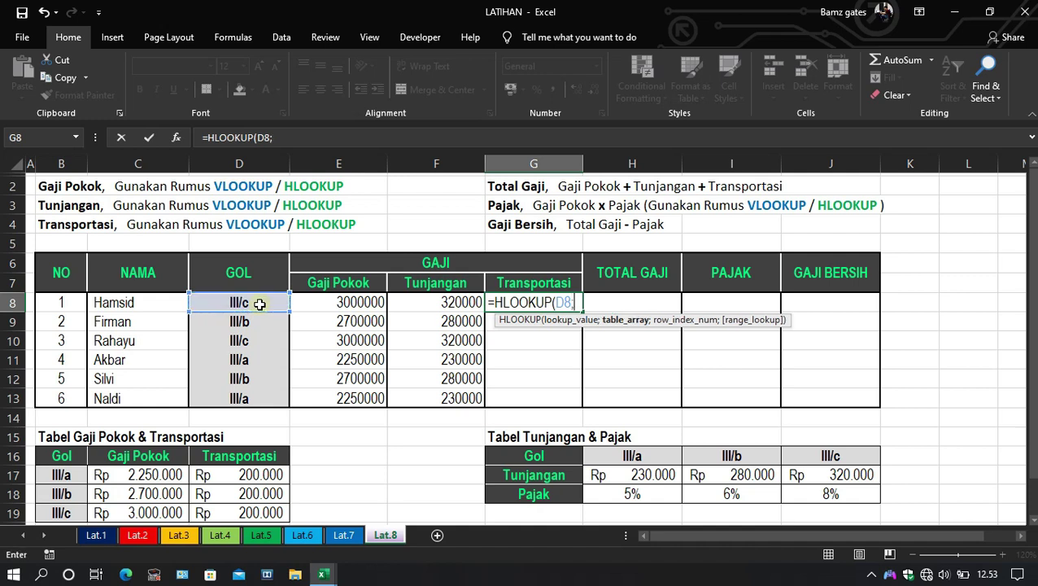
- Try to complete the HLOOKUP in G8 with table array $B$16:$D$19, row index 3 and FALSE: =HLOOKUP(D8;$B$16:$D$19;3;FALSE)
{"action": "left_click_drag", "start_coordinate": [43, 456], "coordinate": [244, 514]}
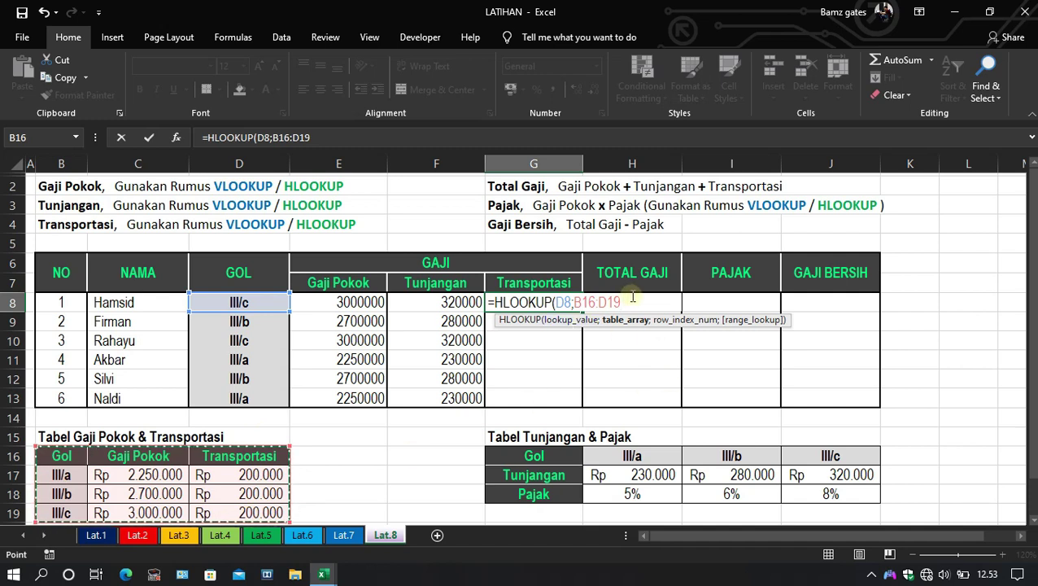
{"action": "key", "text": "F4"}
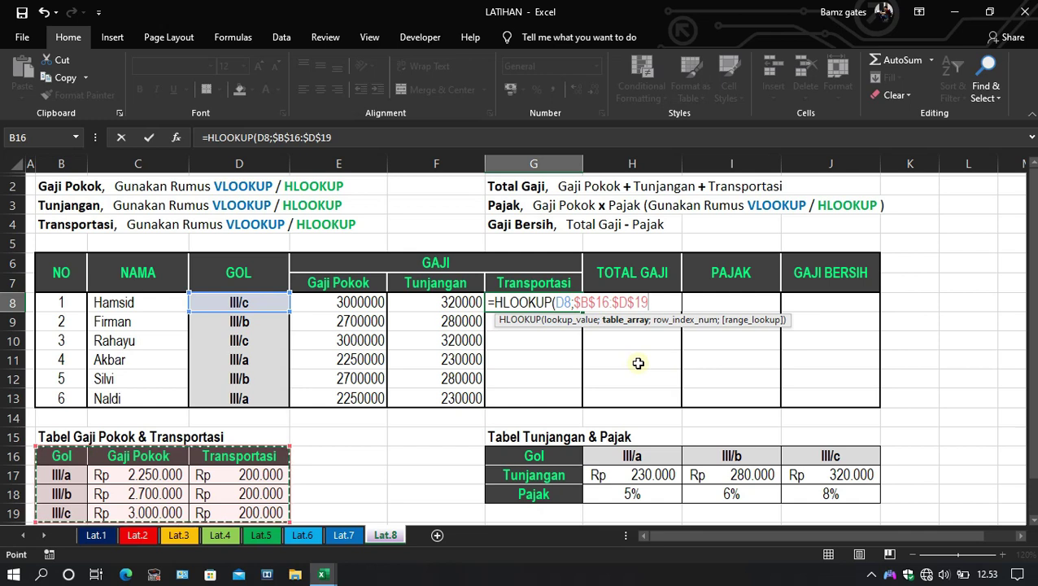
{"action": "type", "text": ";3"}
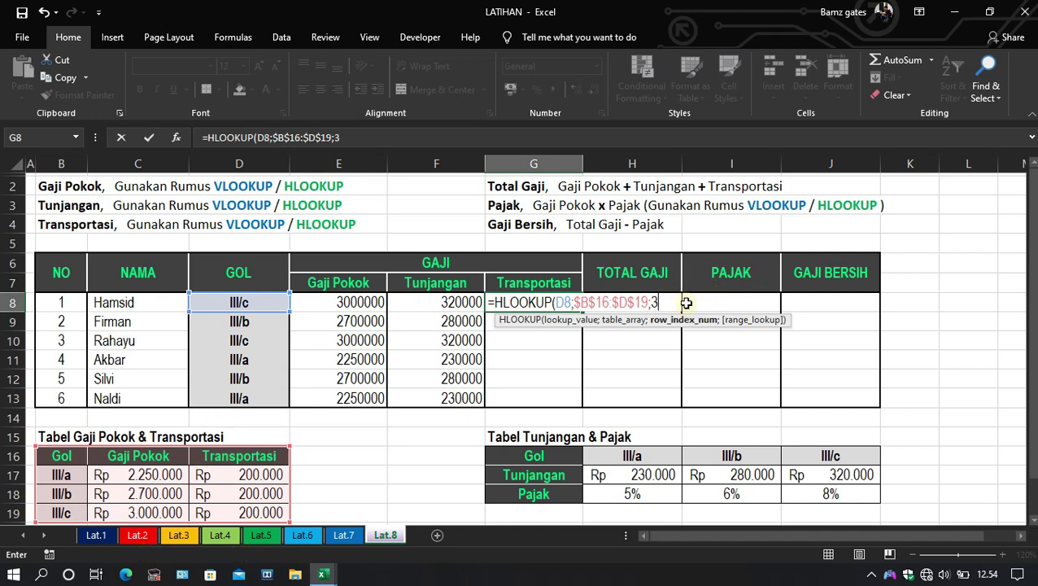
{"action": "type", "text": ";FALSE"}
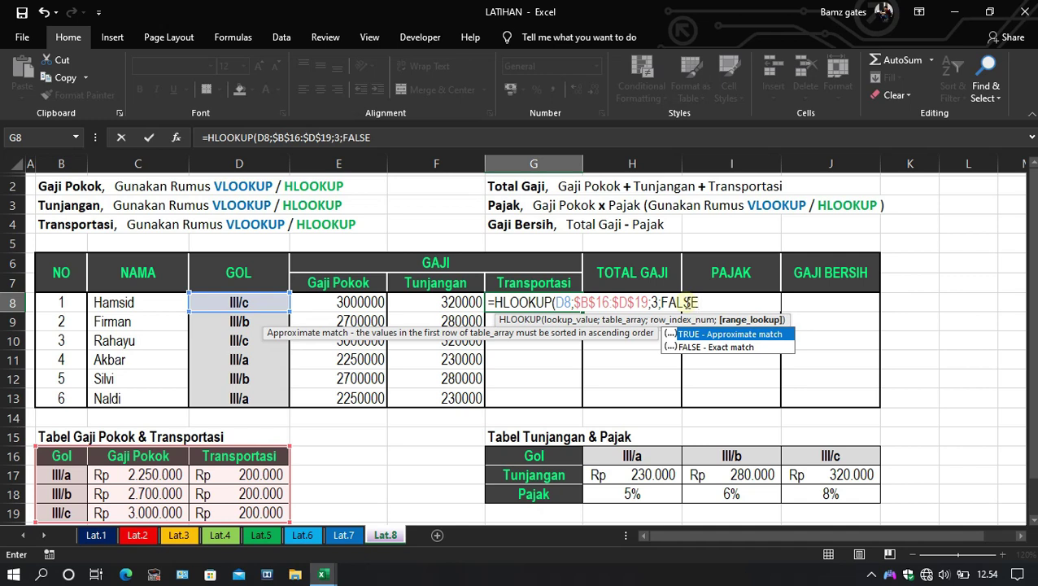
{"action": "type", "text": ")"}
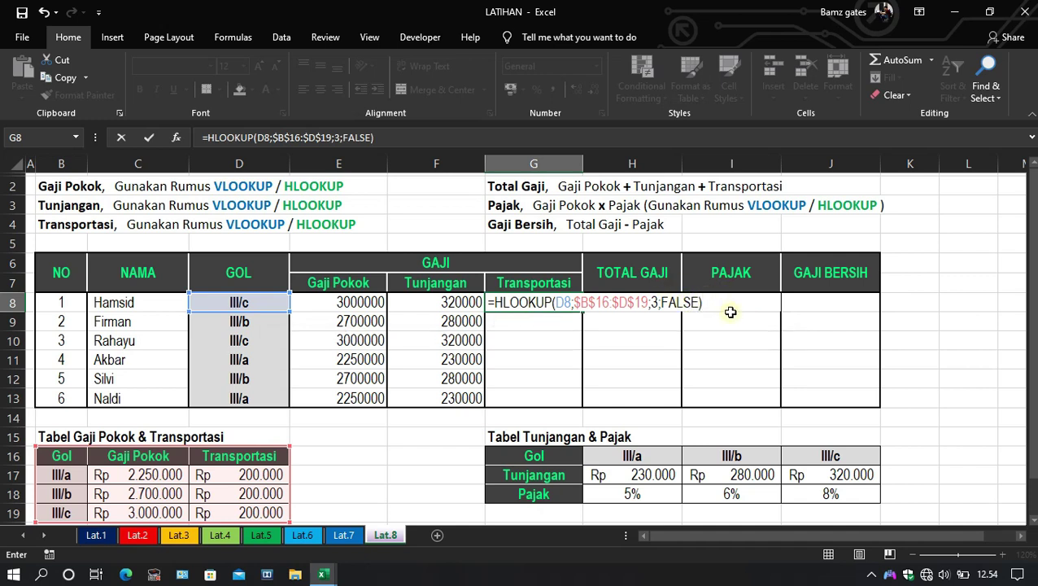
{"action": "key", "text": "Return"}
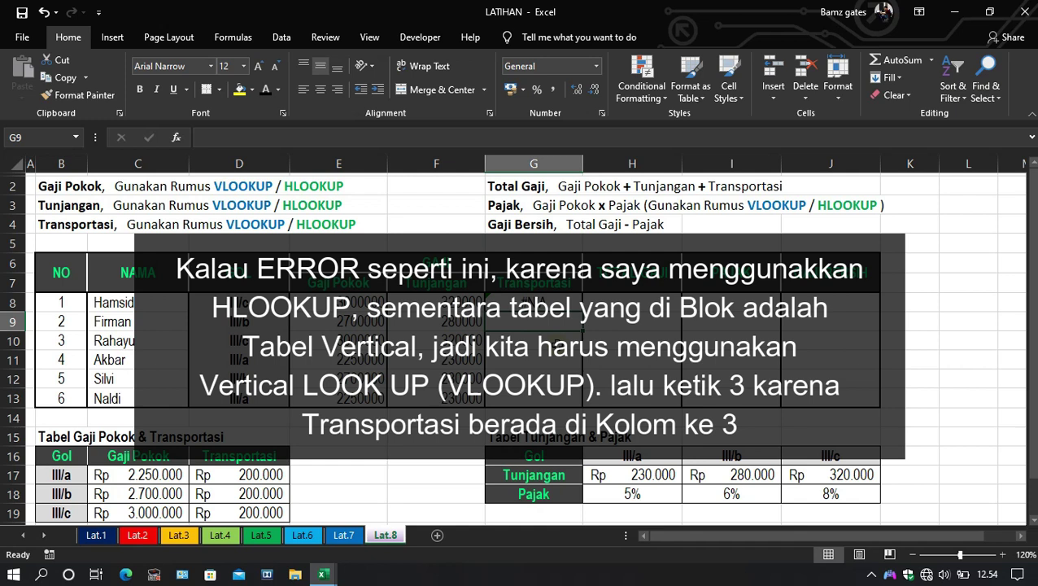
- Review the HLOOKUP formula in G8 and fill it down to G13
{"action": "left_click", "coordinate": [556, 302]}
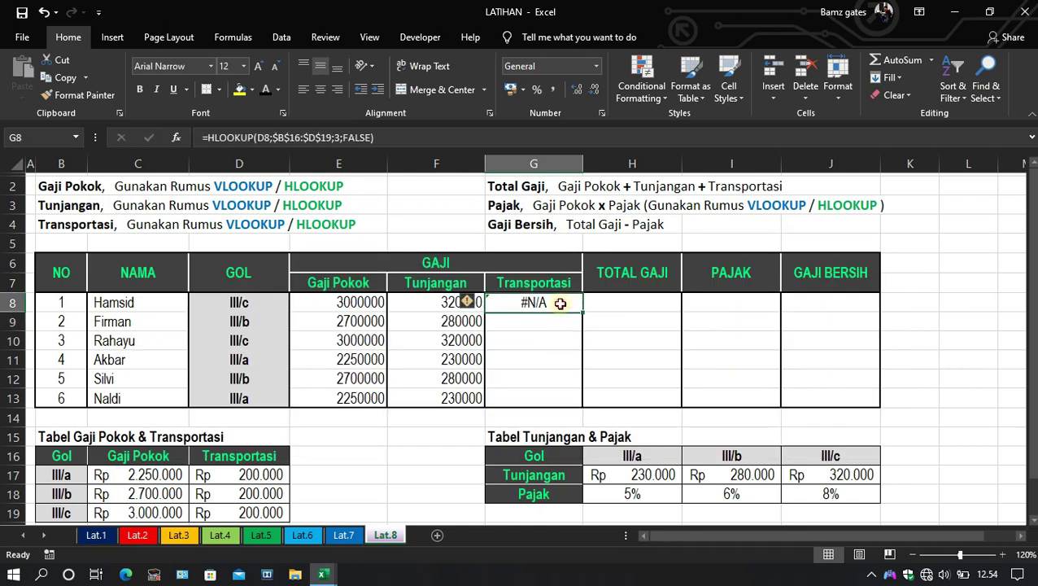
{"action": "double_click", "coordinate": [562, 300]}
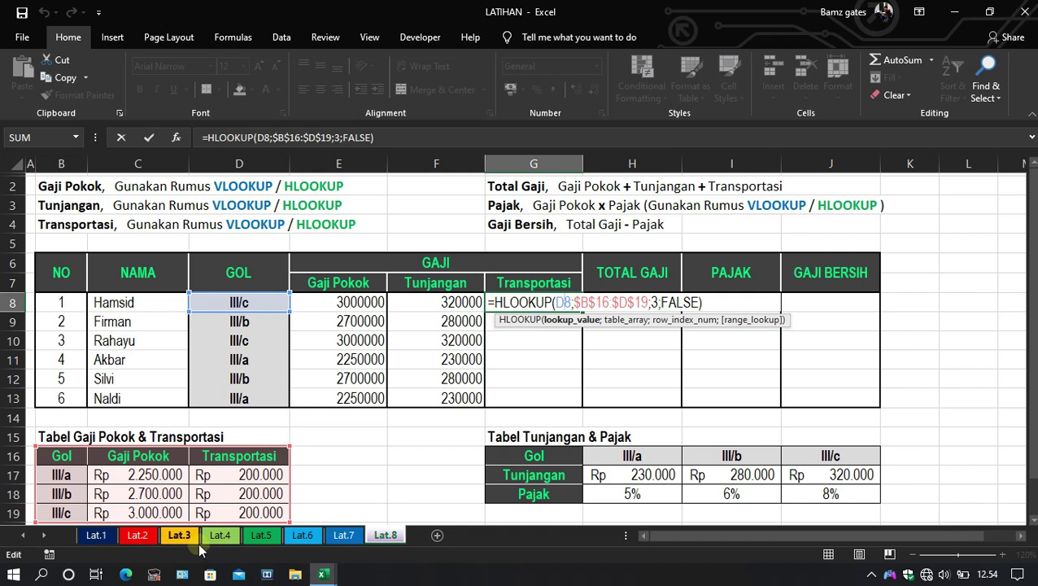
{"action": "key", "text": "Return"}
{"action": "left_click", "coordinate": [570, 301]}
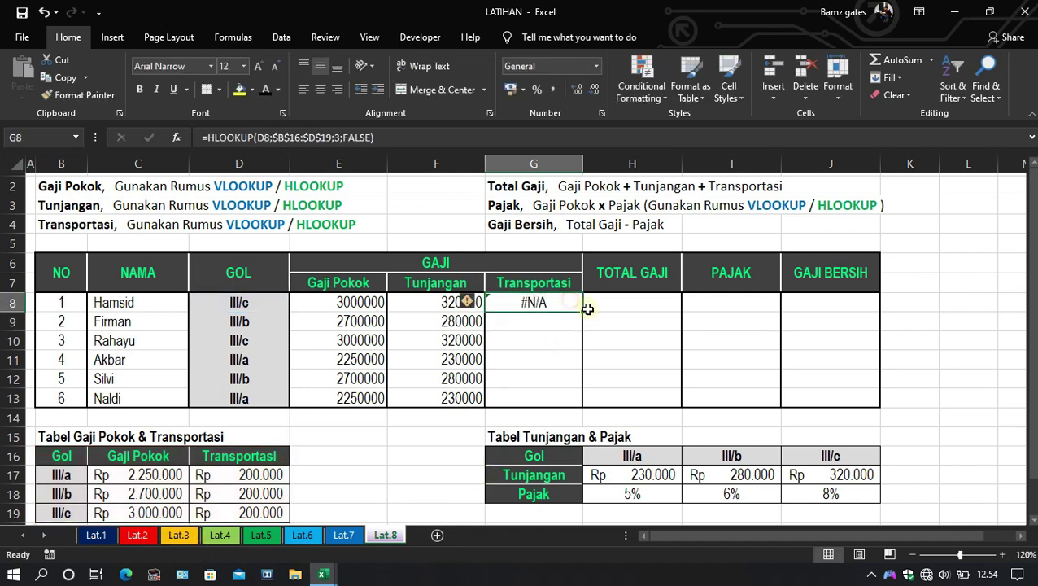
{"action": "left_click_drag", "start_coordinate": [583, 309], "coordinate": [585, 404]}
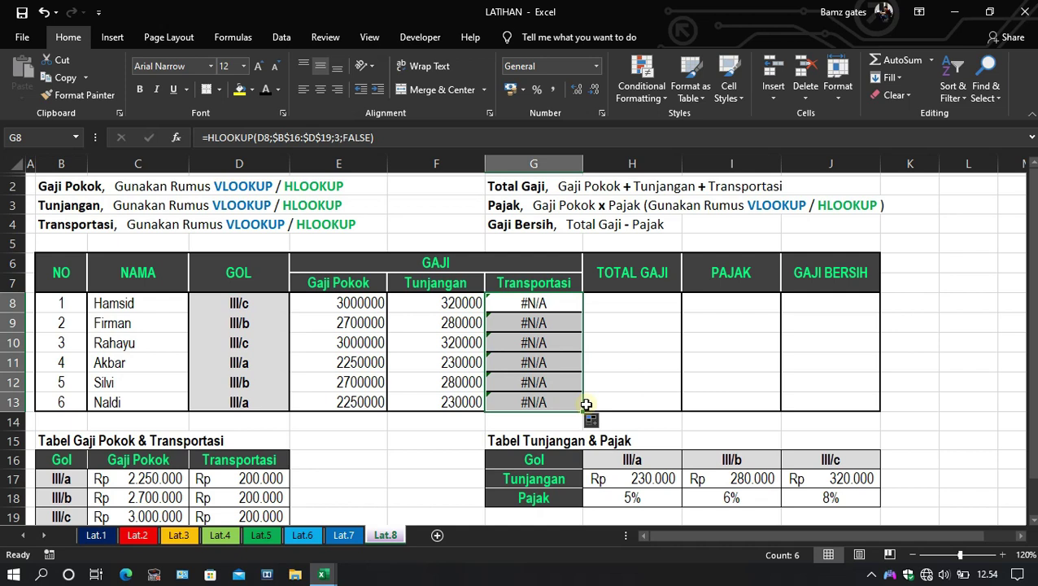
- Replace HLOOKUP with VLOOKUP in G8, making the formula =VLOOKUP(D8;$B$16:$D$19;3;FALSE)
{"action": "double_click", "coordinate": [551, 302]}
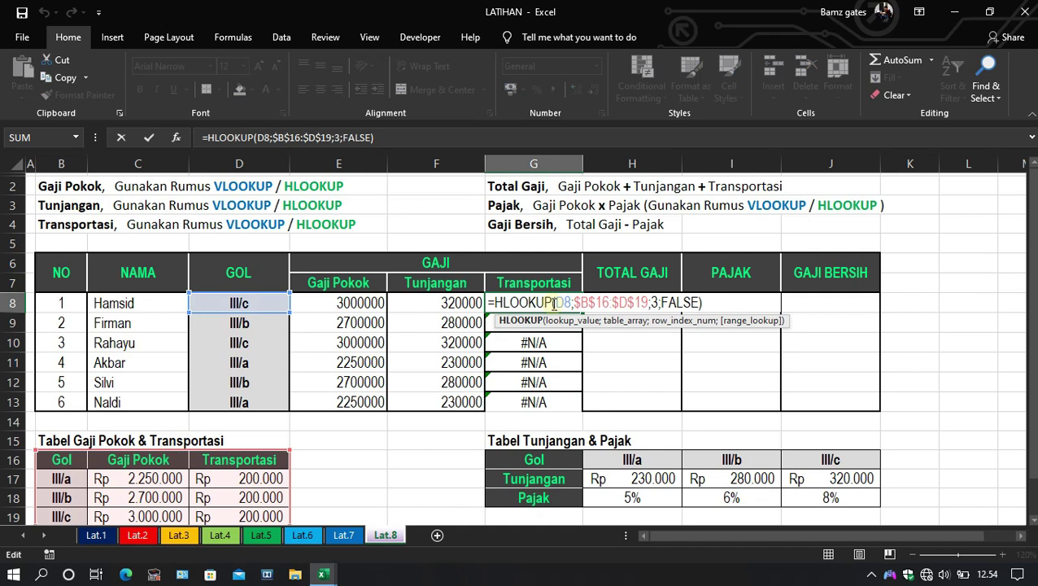
{"action": "left_click", "coordinate": [497, 303]}
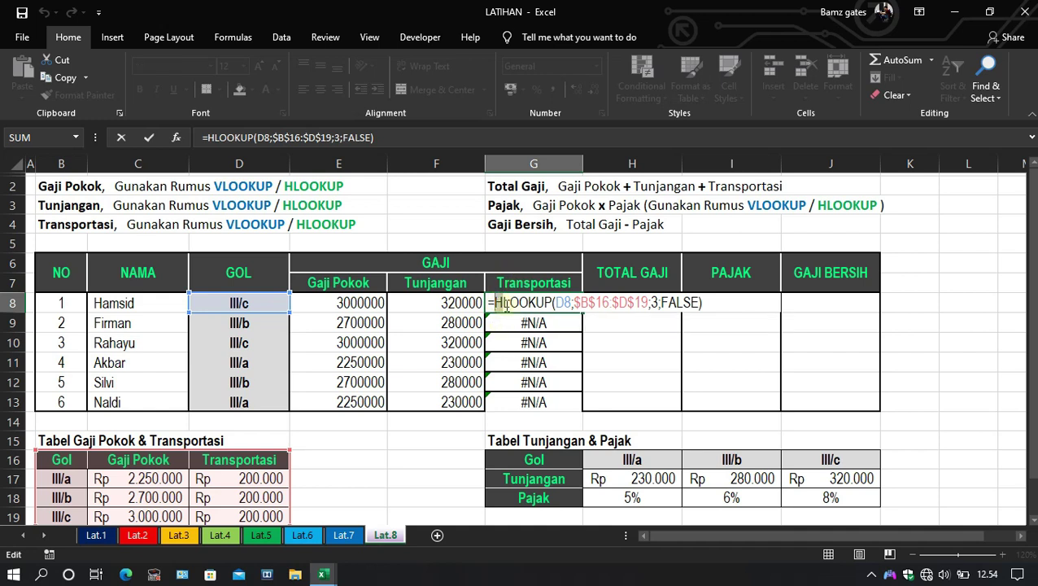
{"action": "type", "text": "V"}
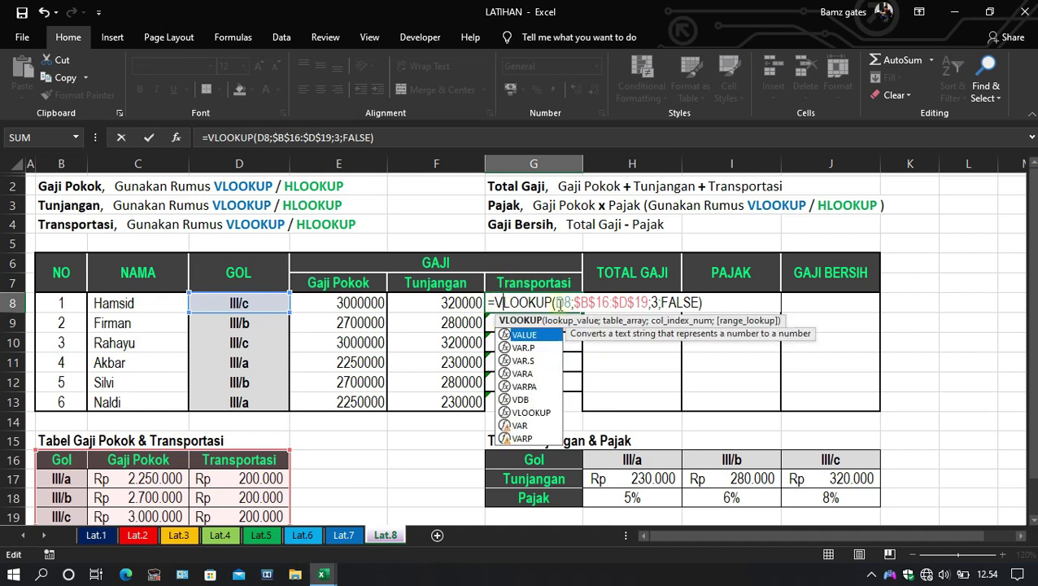
{"action": "left_click", "coordinate": [543, 303]}
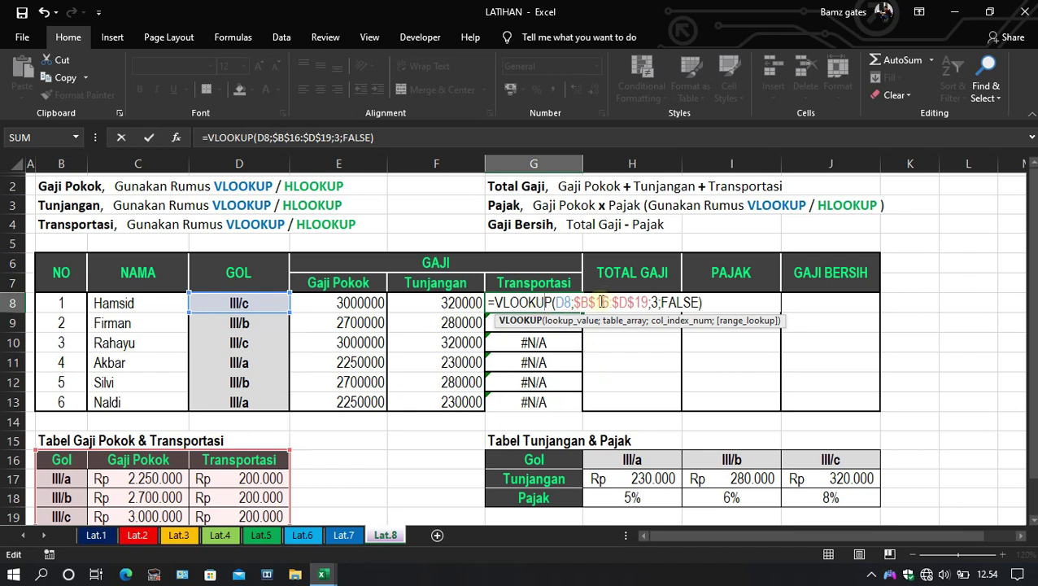
{"action": "key", "text": "ctrl+Return"}
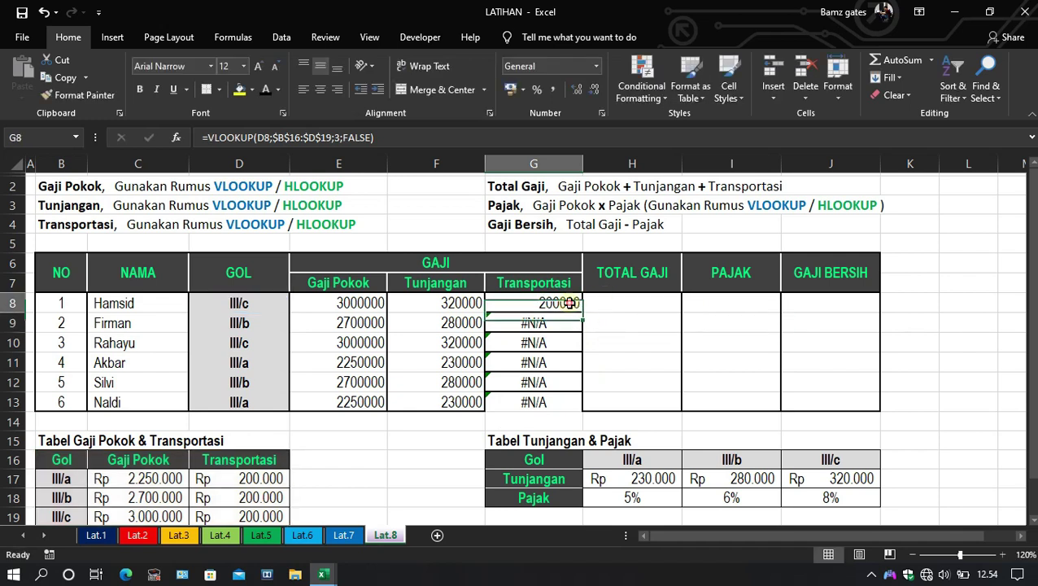
- Fill the VLOOKUP formula from G8 down to G13 with the Fill Without Formatting option
{"action": "left_click_drag", "start_coordinate": [582, 312], "coordinate": [588, 401]}
{"action": "left_click", "coordinate": [592, 419]}
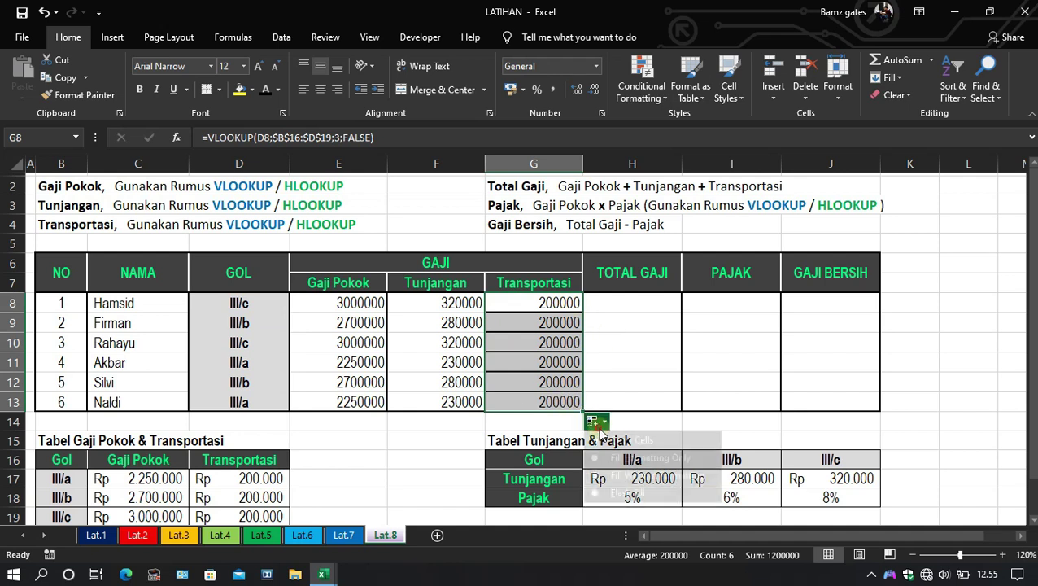
{"action": "left_click", "coordinate": [615, 478]}
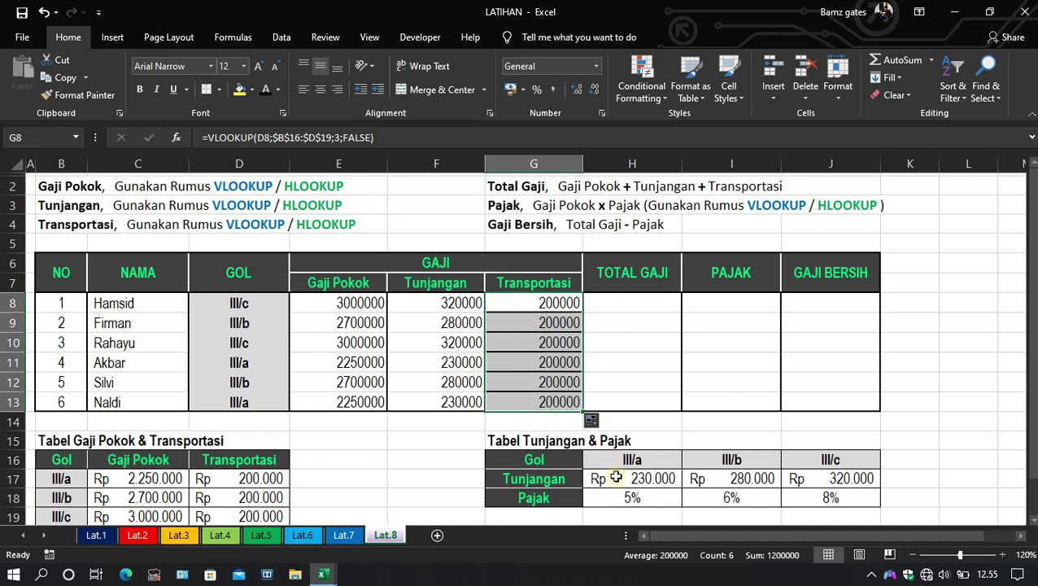
{"action": "left_click", "coordinate": [594, 420]}
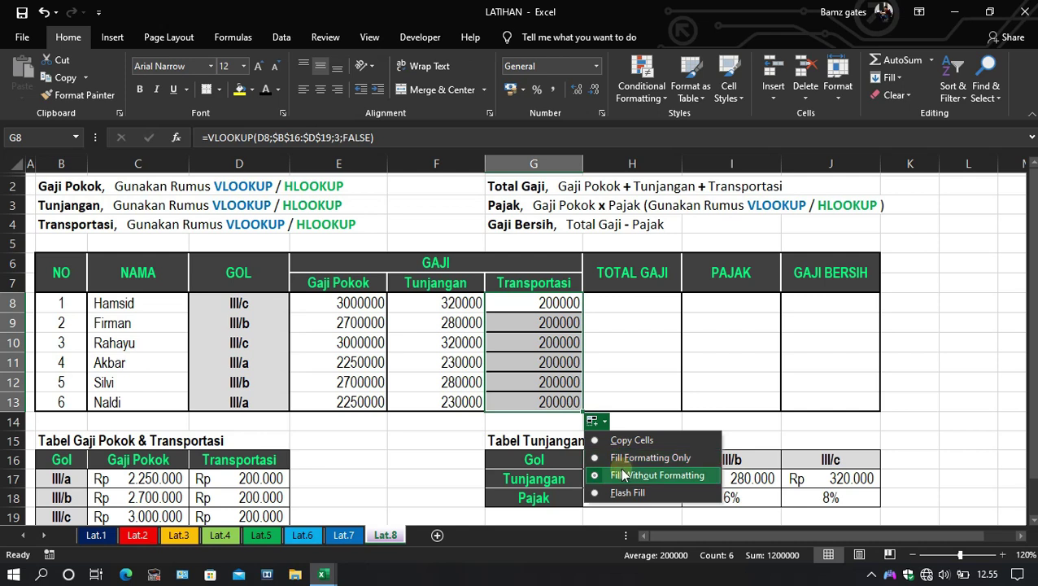
{"action": "left_click", "coordinate": [658, 405]}
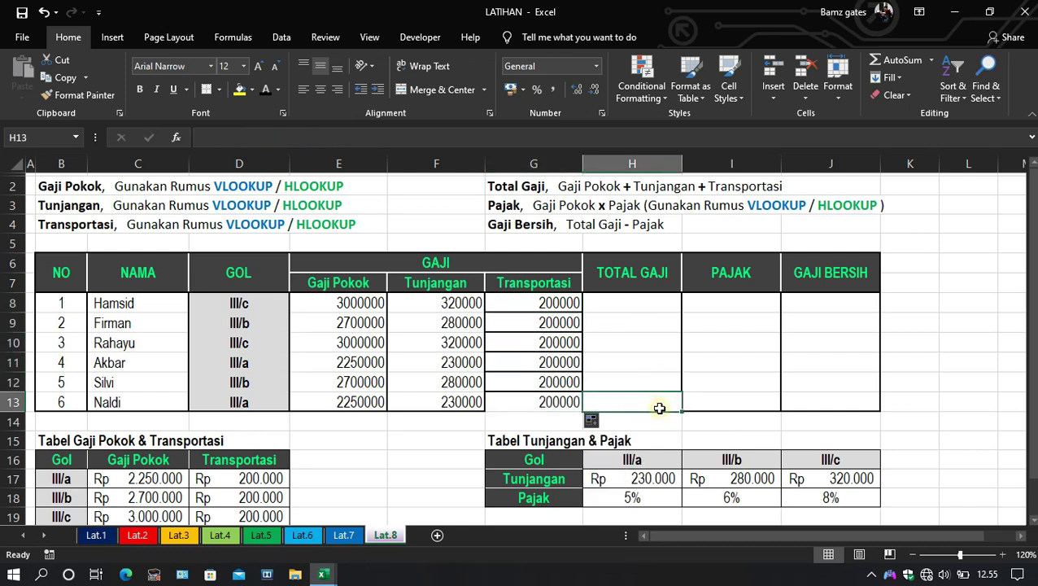
- Undo all the Transportasi formula entries and fills in G8:G13
{"action": "key", "text": "ctrl+z"}
{"action": "key", "text": "ctrl+z"}
{"action": "key", "text": "ctrl+z"}
{"action": "key", "text": "ctrl+z"}
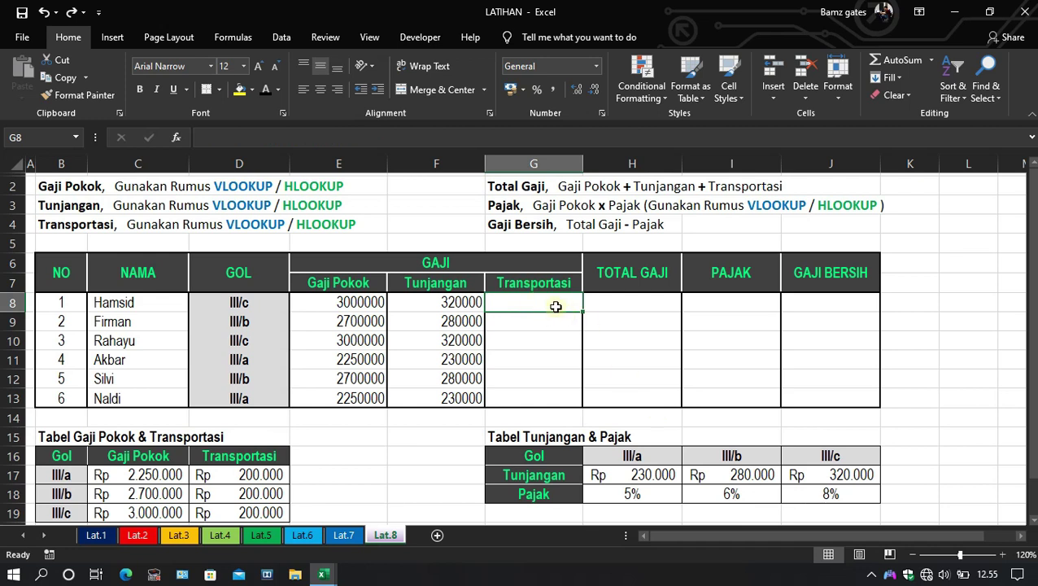
- Enter =VLOOKUP(D8;$B$16:$D$19;3;FALSE) in G8 to look up the first employee's Transportasi
{"action": "type", "text": "="}
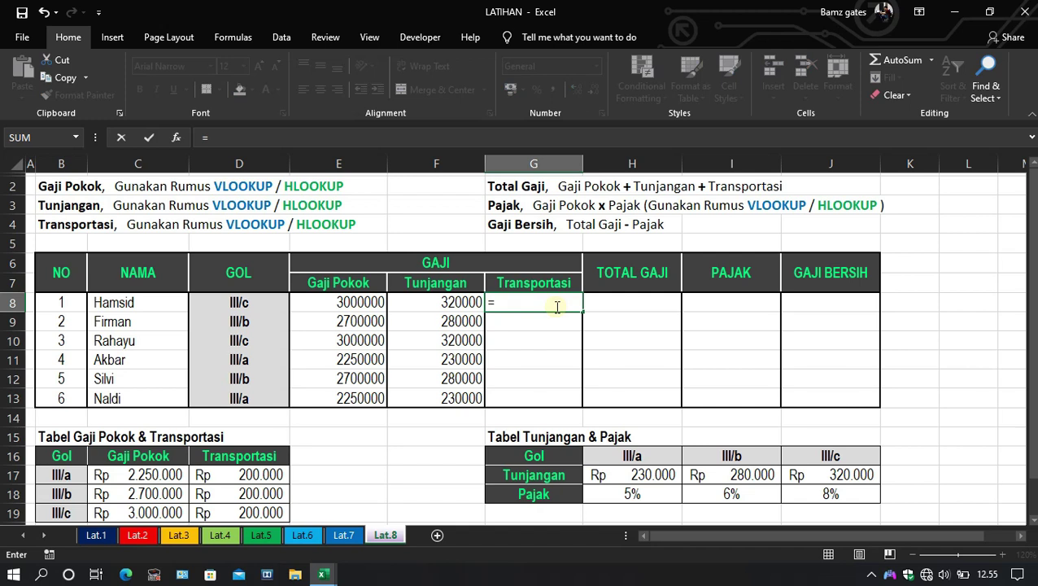
{"action": "type", "text": "VLOO"}
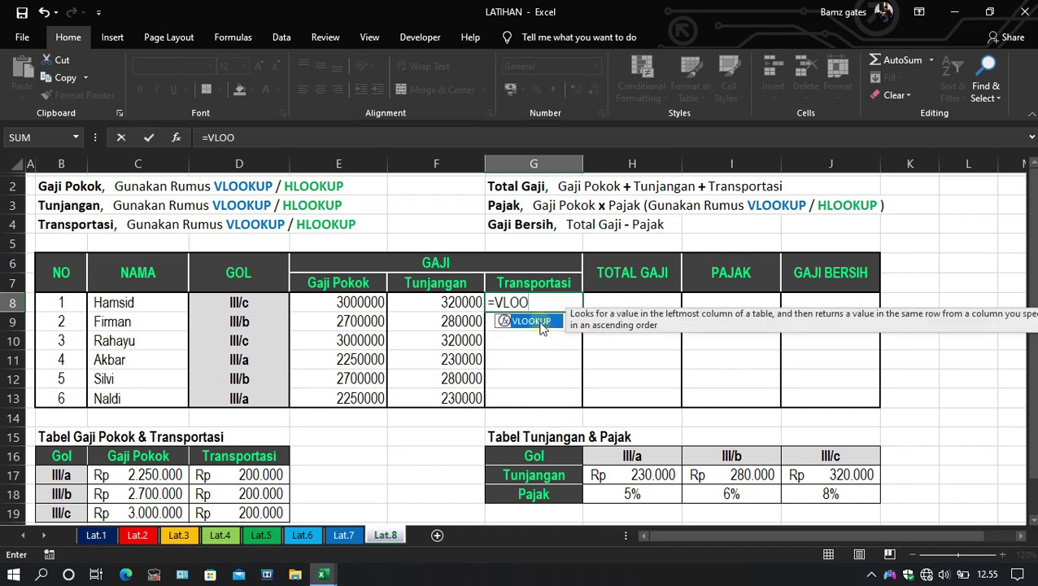
{"action": "double_click", "coordinate": [539, 321]}
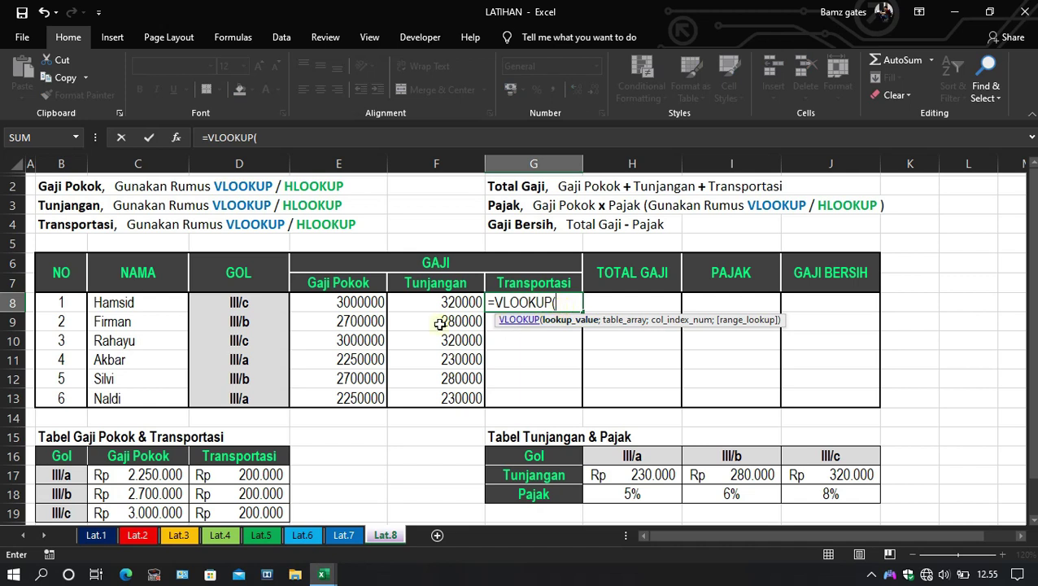
{"action": "left_click", "coordinate": [257, 302]}
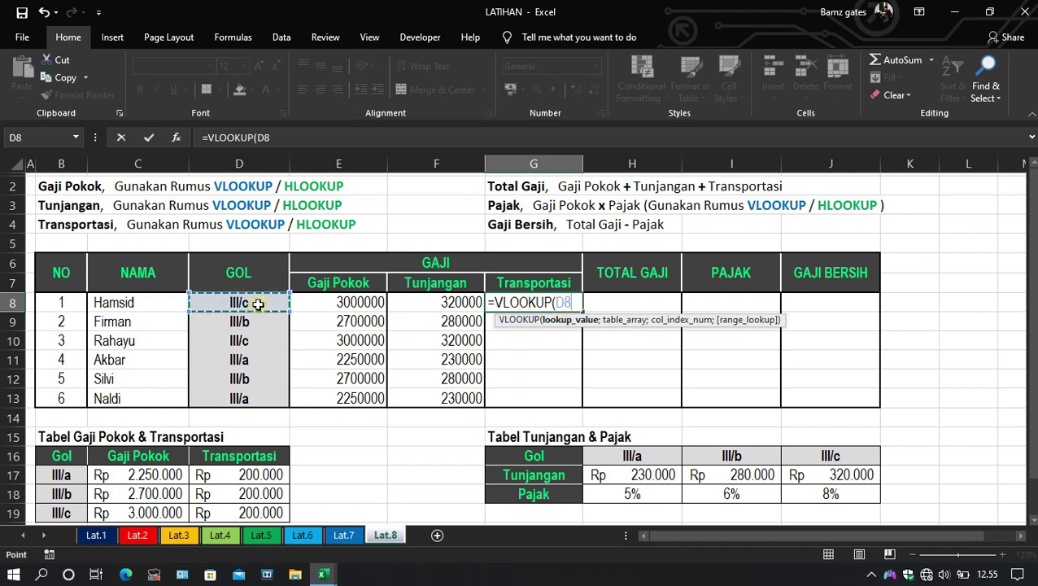
{"action": "type", "text": ";"}
{"action": "left_click_drag", "start_coordinate": [62, 456], "coordinate": [242, 506]}
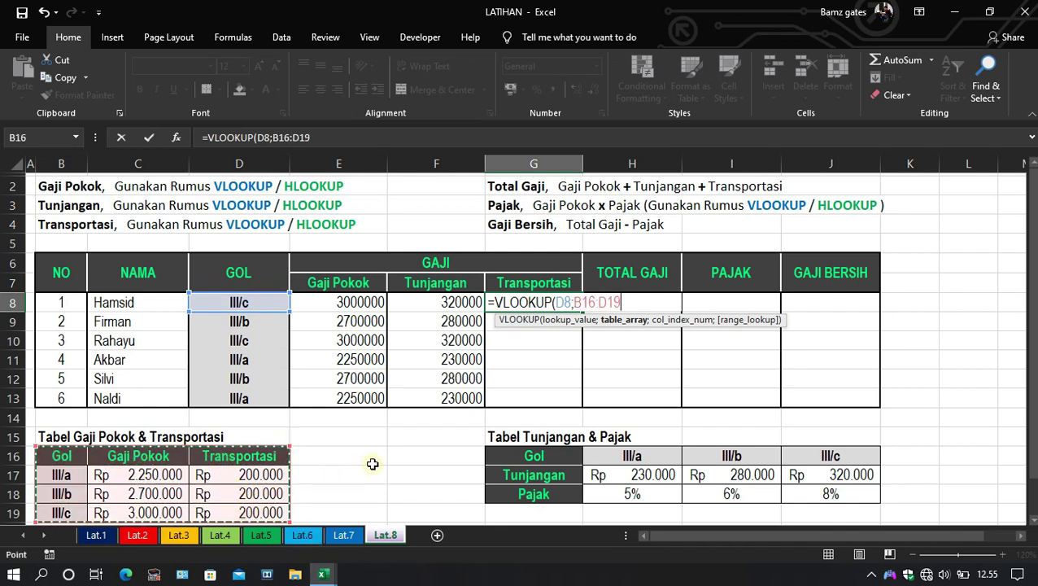
{"action": "key", "text": "F4"}
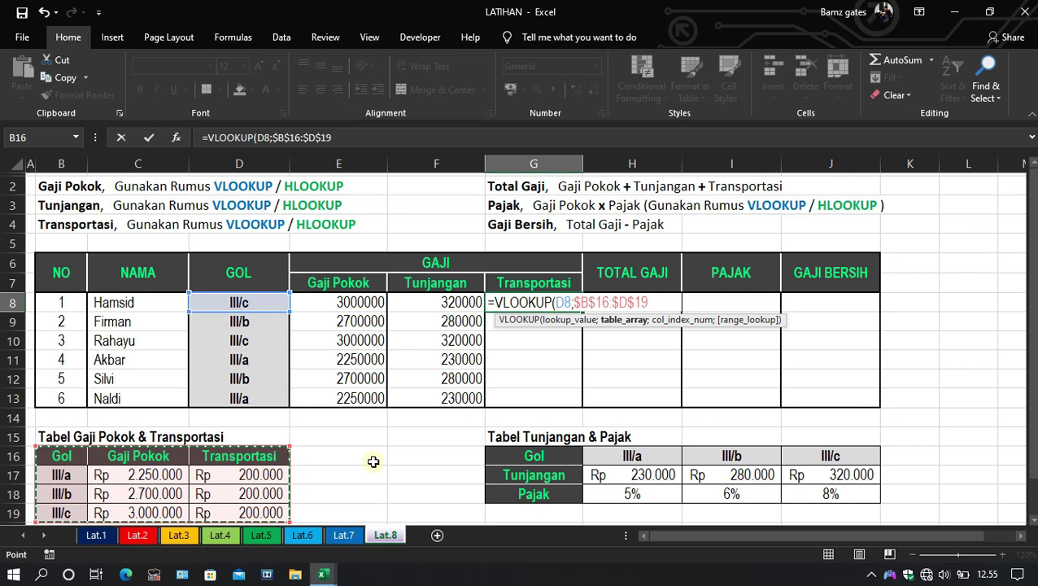
{"action": "type", "text": ";"}
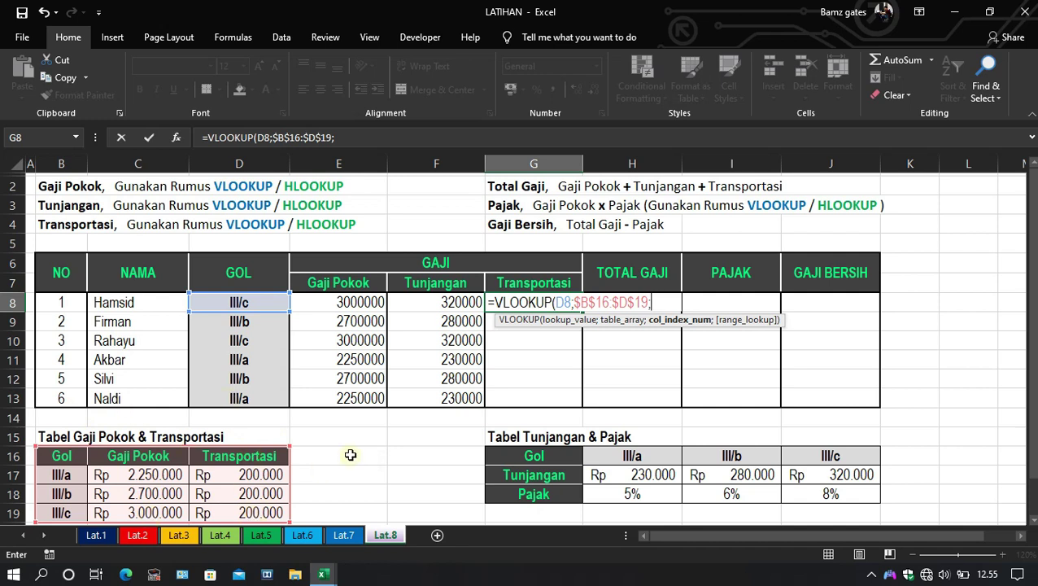
{"action": "type", "text": "3;"}
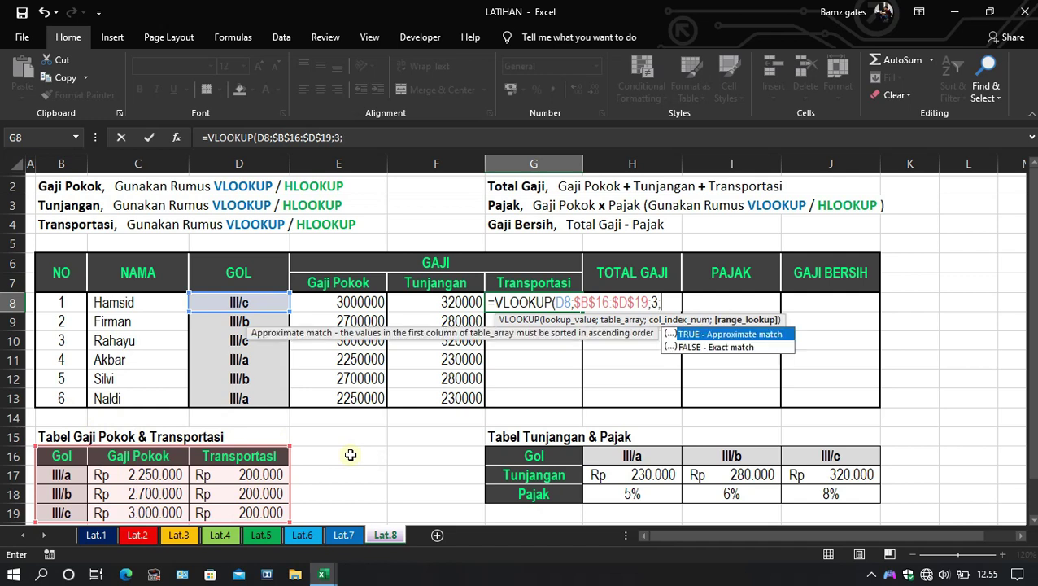
{"action": "type", "text": "FALSE"}
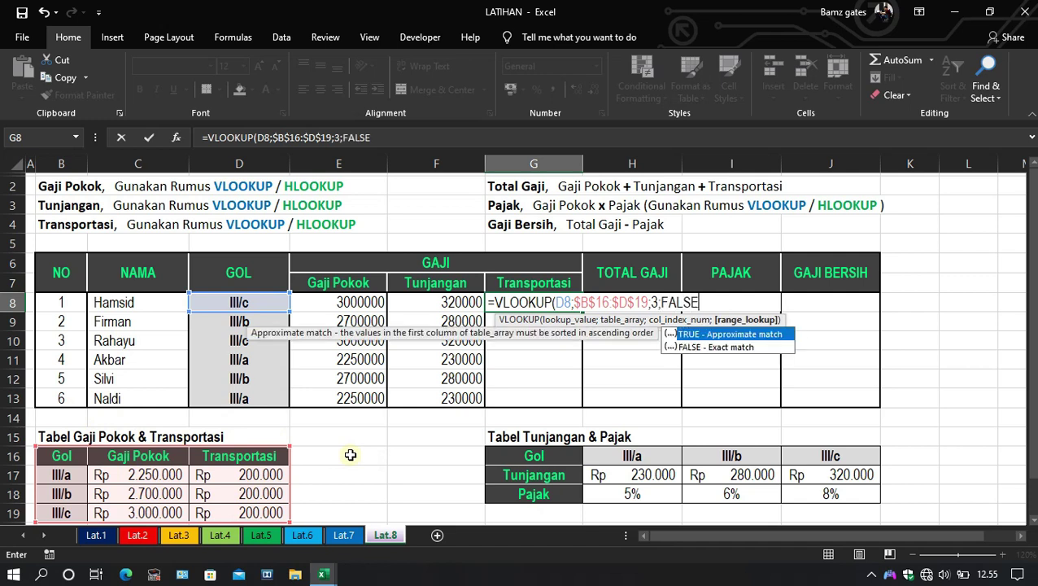
{"action": "type", "text": ")"}
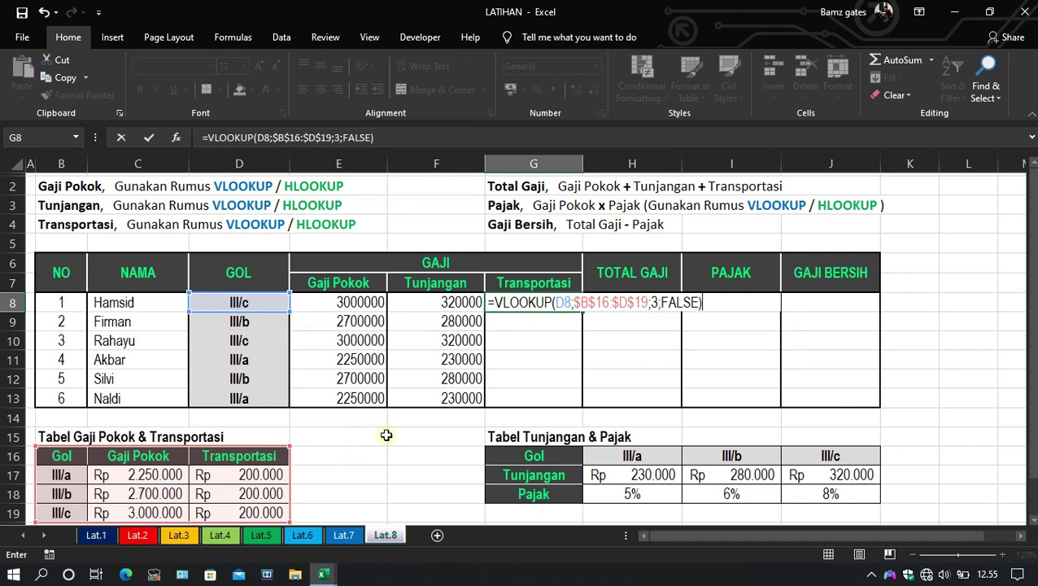
{"action": "key", "text": "Return"}
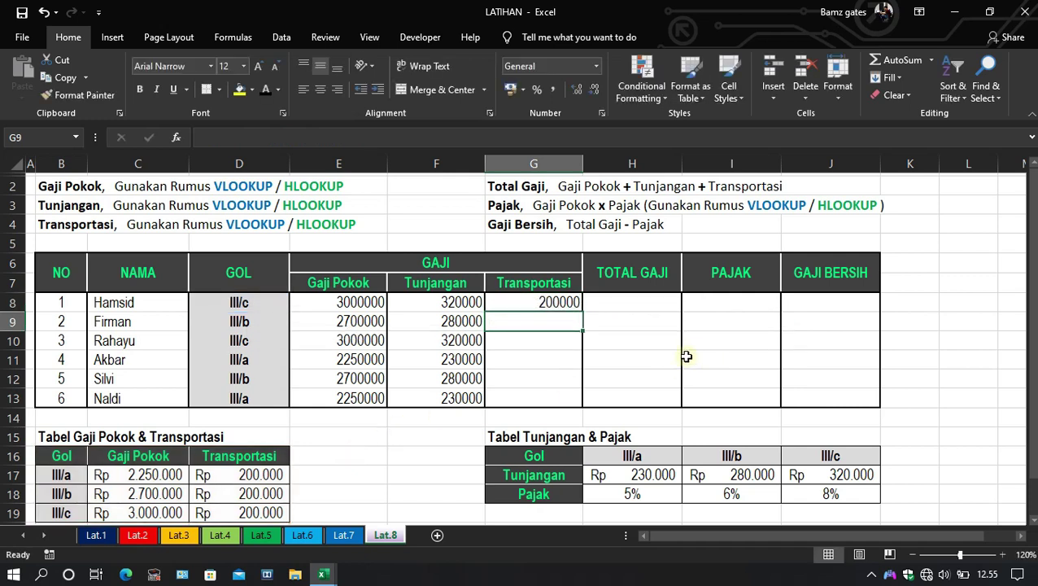
- Fill the Transportasi formula from G8 down to G13 using the Fill Without Formatting option
{"action": "left_click", "coordinate": [557, 302]}
{"action": "left_click_drag", "start_coordinate": [583, 312], "coordinate": [586, 410]}
{"action": "left_click", "coordinate": [592, 422]}
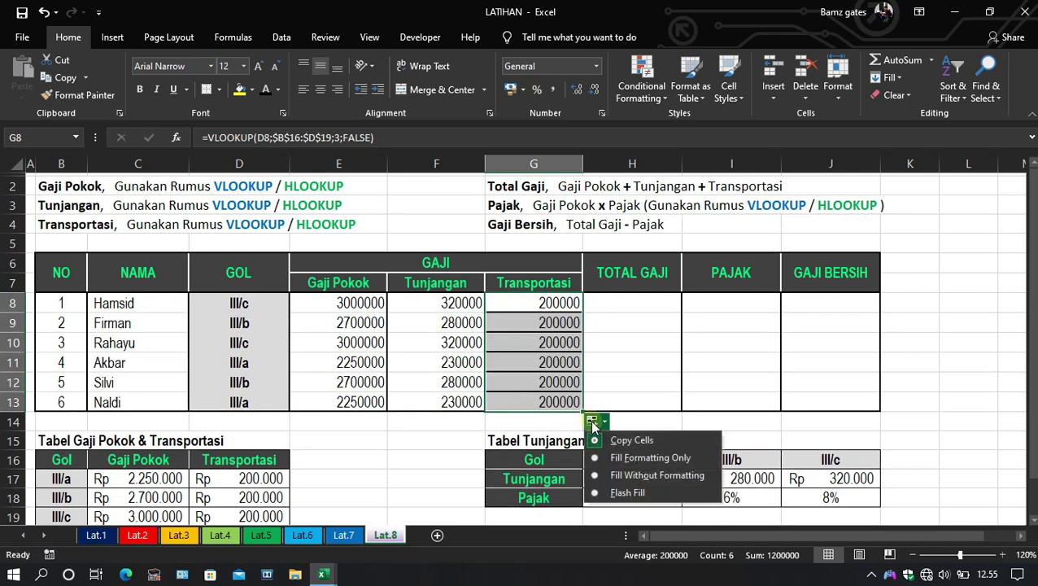
{"action": "left_click", "coordinate": [651, 475]}
{"action": "left_click", "coordinate": [657, 372]}
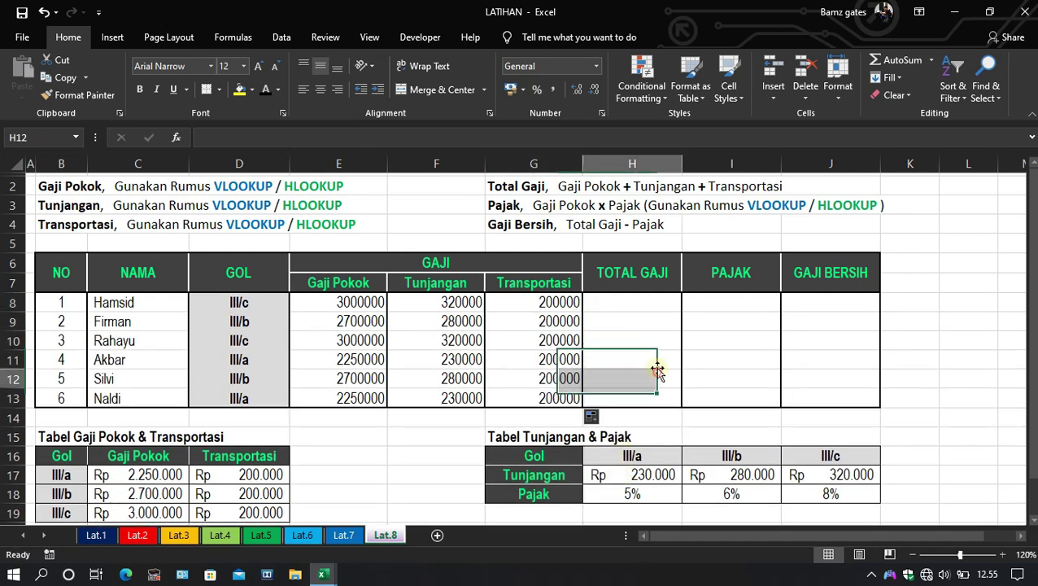
- Check the Transportasi amounts for each Gol in the Tabel Gaji Pokok & Transportasi reference table
{"action": "left_click", "coordinate": [247, 477]}
{"action": "left_click", "coordinate": [266, 493]}
{"action": "left_click", "coordinate": [264, 512]}
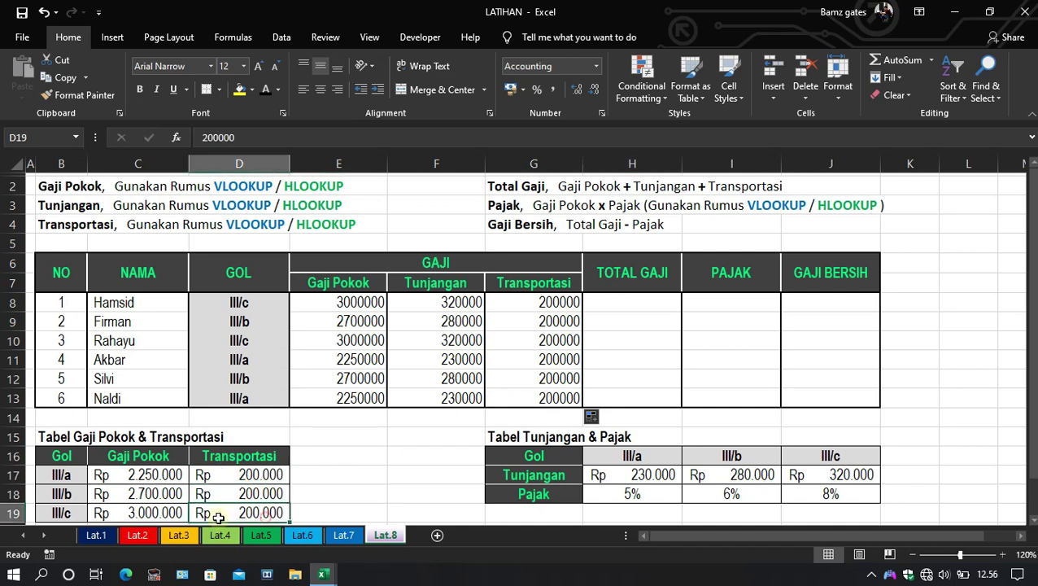
{"action": "left_click", "coordinate": [75, 510]}
{"action": "left_click", "coordinate": [70, 476]}
{"action": "left_click", "coordinate": [234, 476]}
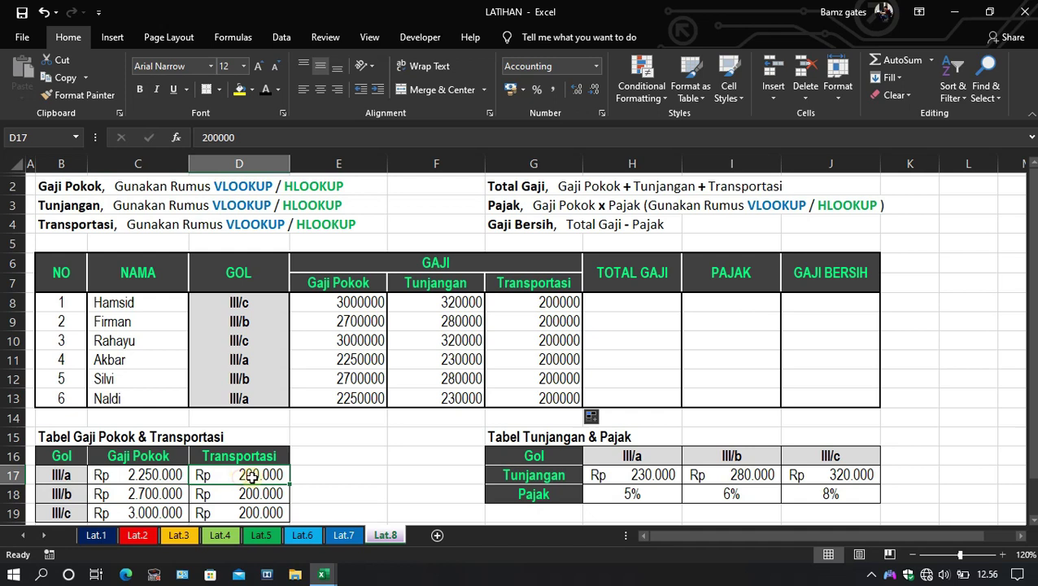
- Enter =E8+F8+G8 in H8 to calculate the first employee's Total Gaji
{"action": "left_click", "coordinate": [657, 301]}
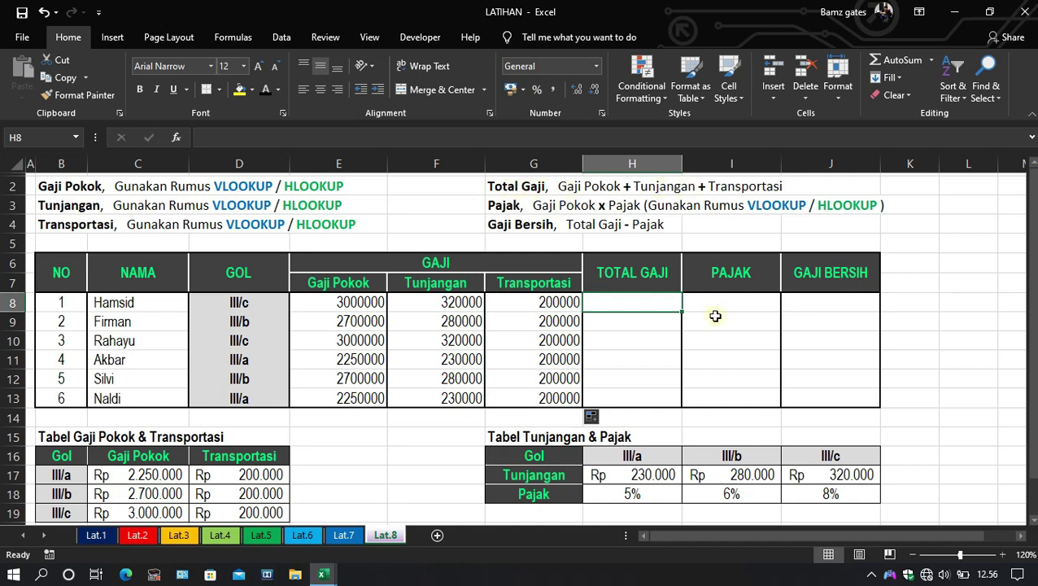
{"action": "type", "text": "="}
{"action": "left_click", "coordinate": [345, 303]}
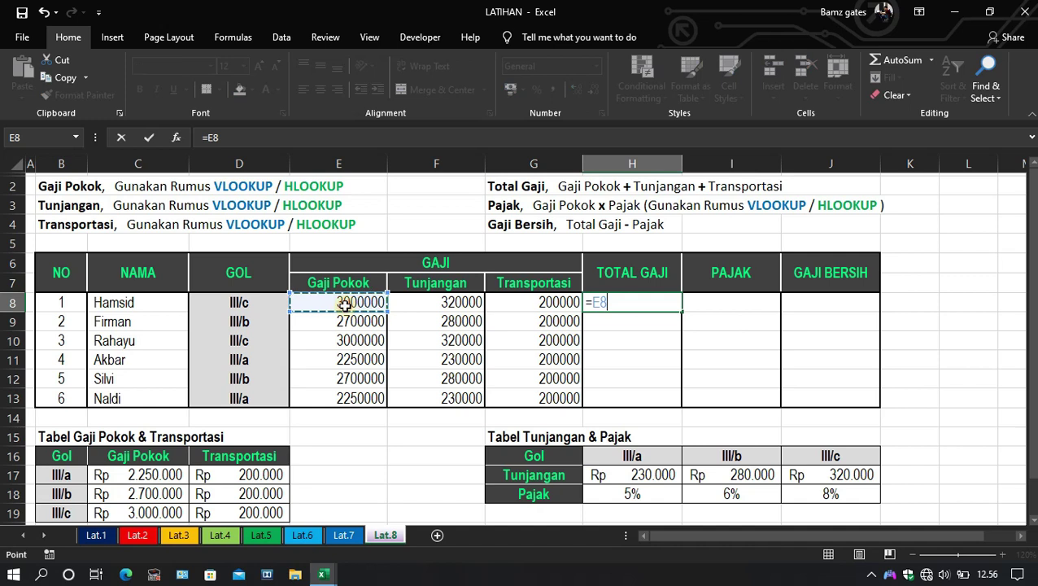
{"action": "type", "text": "+"}
{"action": "left_click", "coordinate": [421, 303]}
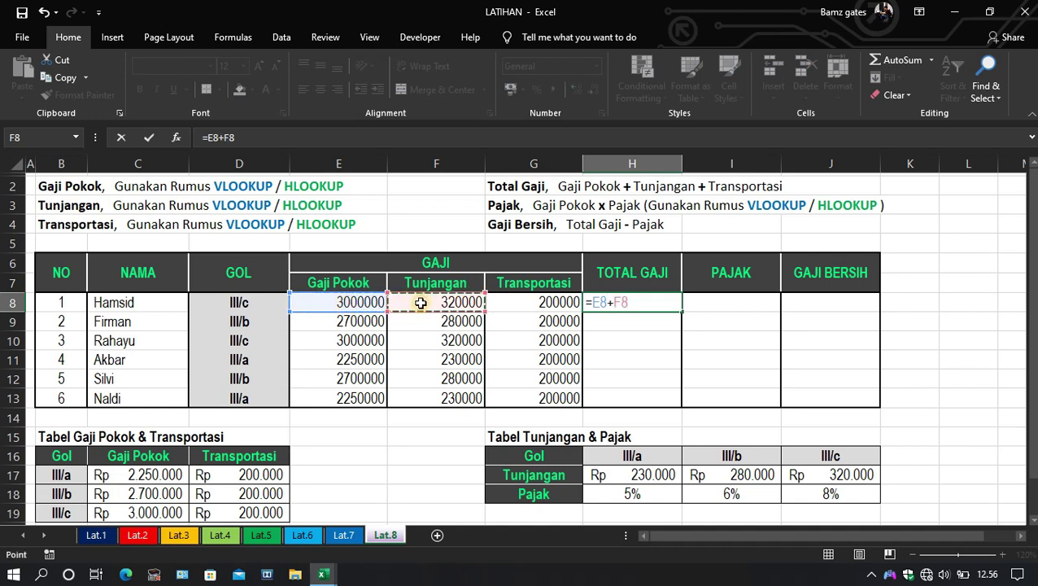
{"action": "type", "text": "+"}
{"action": "left_click", "coordinate": [525, 302]}
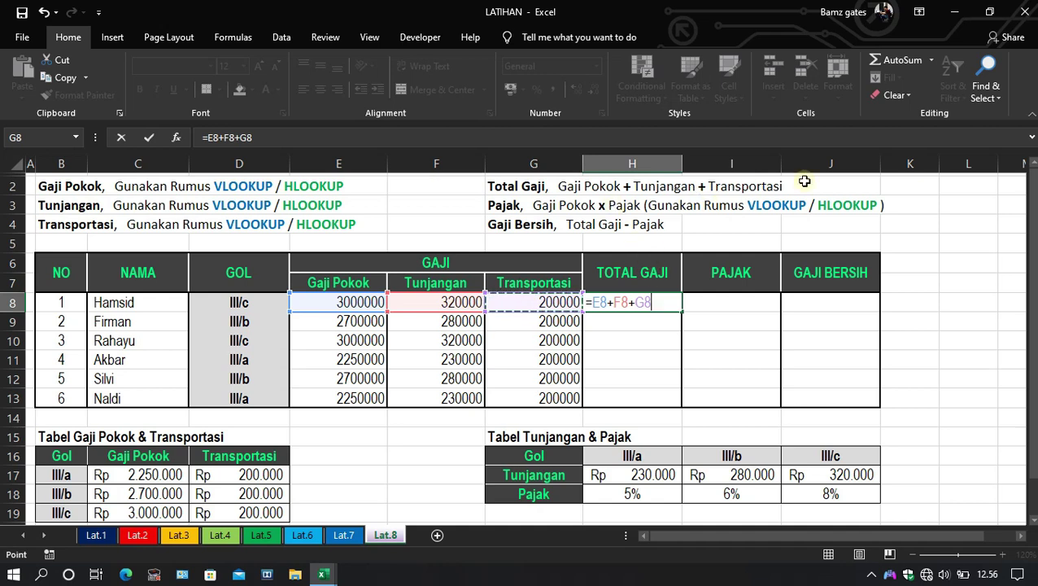
{"action": "key", "text": "Return"}
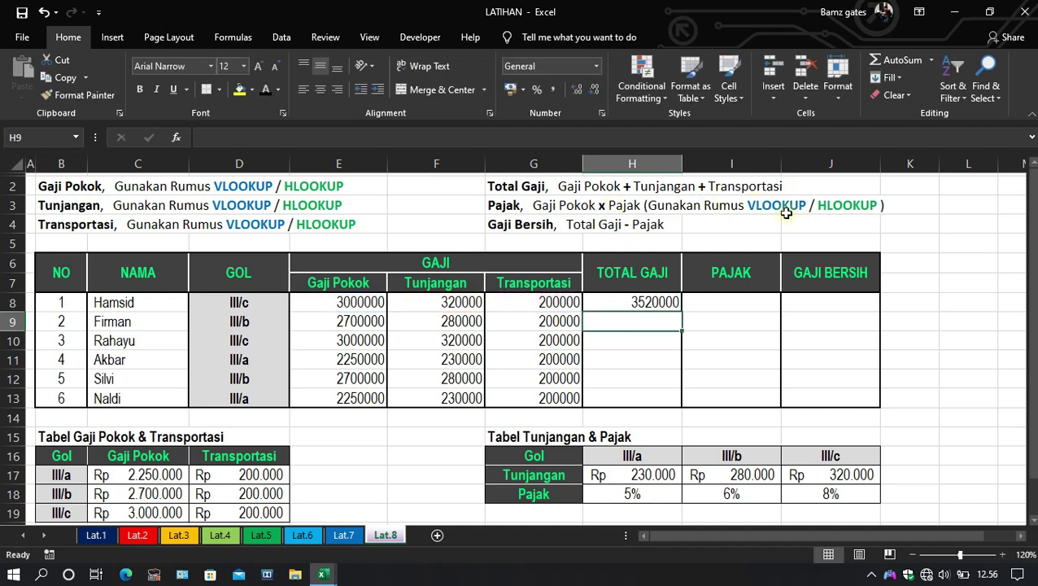
- Fill the Total Gaji formula from H8 down to H13 using the Fill Without Formatting option
{"action": "left_click", "coordinate": [665, 303]}
{"action": "left_click_drag", "start_coordinate": [681, 310], "coordinate": [688, 405]}
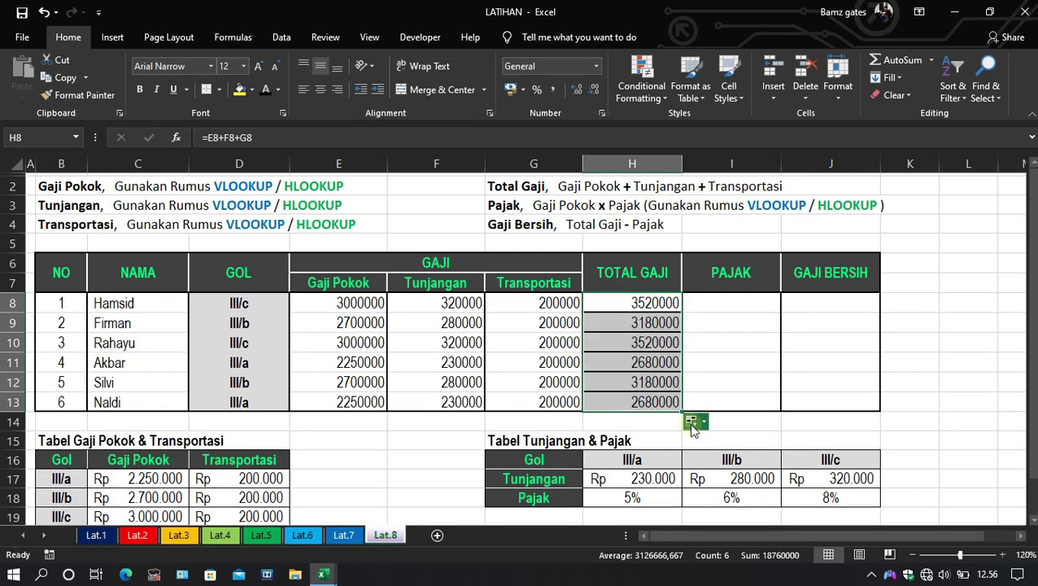
{"action": "left_click", "coordinate": [692, 426]}
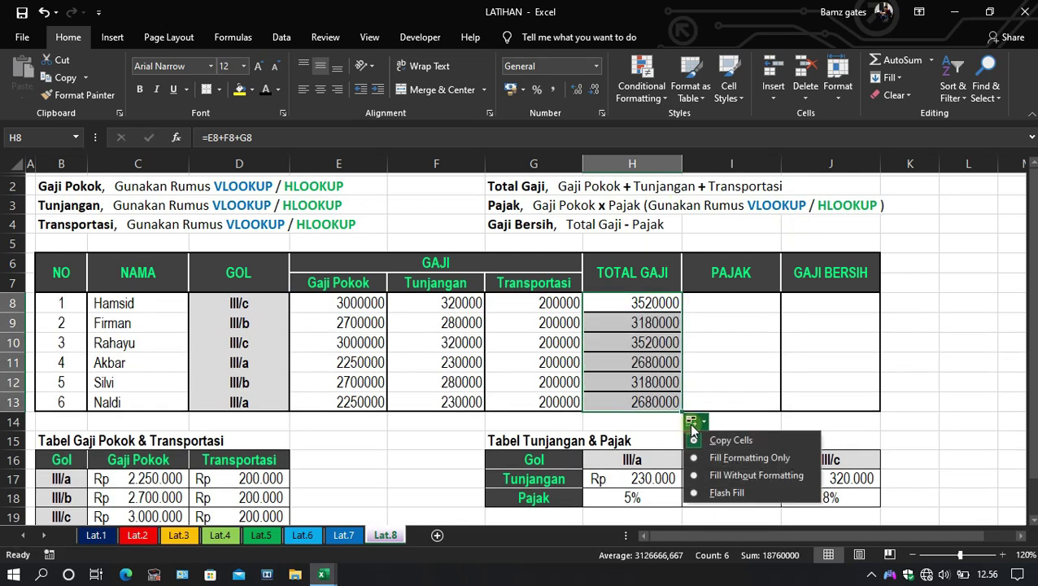
{"action": "left_click", "coordinate": [701, 476]}
{"action": "left_click", "coordinate": [716, 394]}
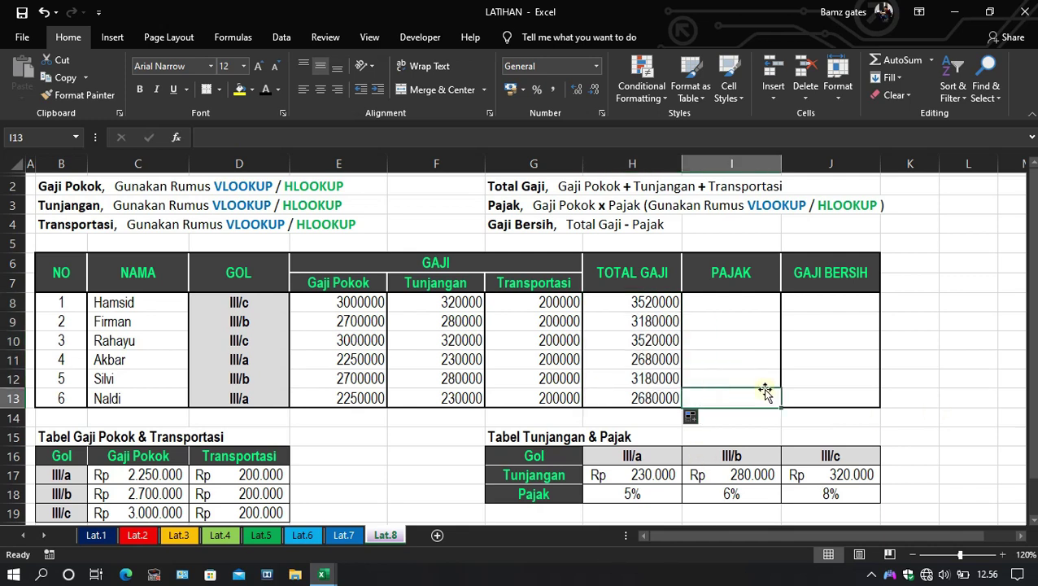
- Enter =E8*HLOOKUP(D8;$G$16:$J$18;3;FALSE) in I8 to calculate the first employee's Pajak
{"action": "left_click", "coordinate": [750, 302]}
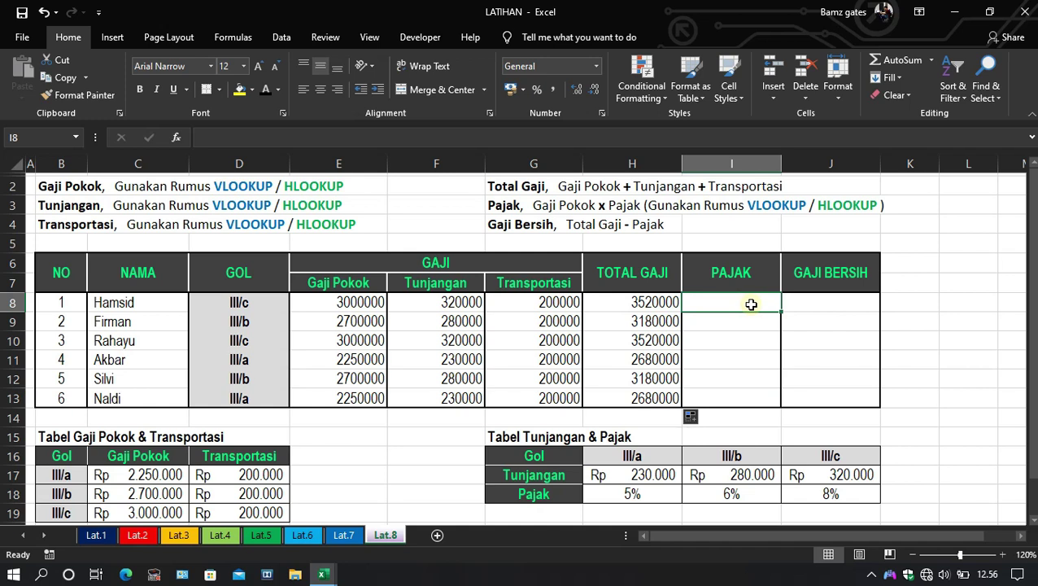
{"action": "type", "text": "="}
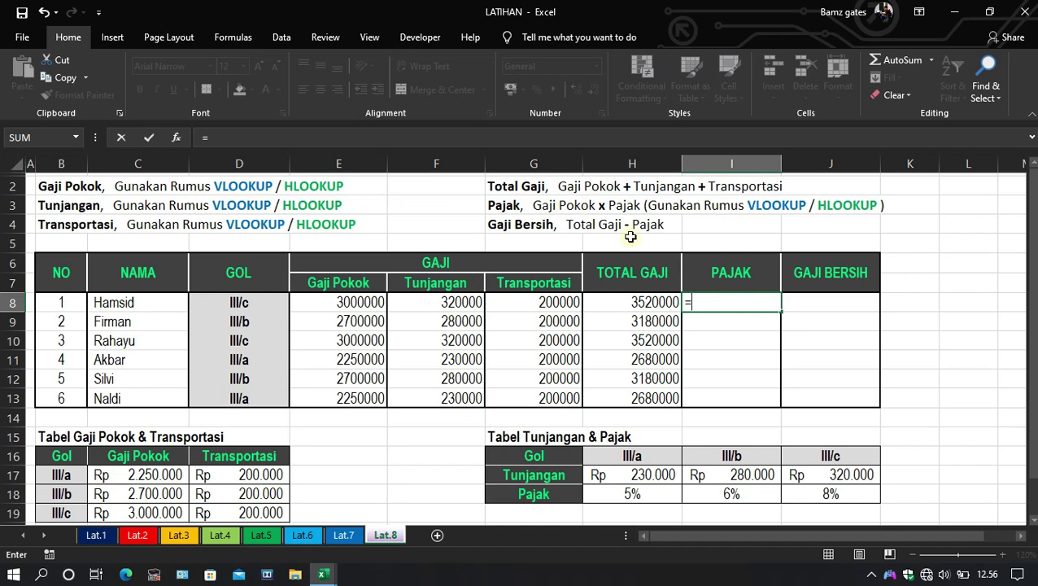
{"action": "left_click", "coordinate": [319, 303]}
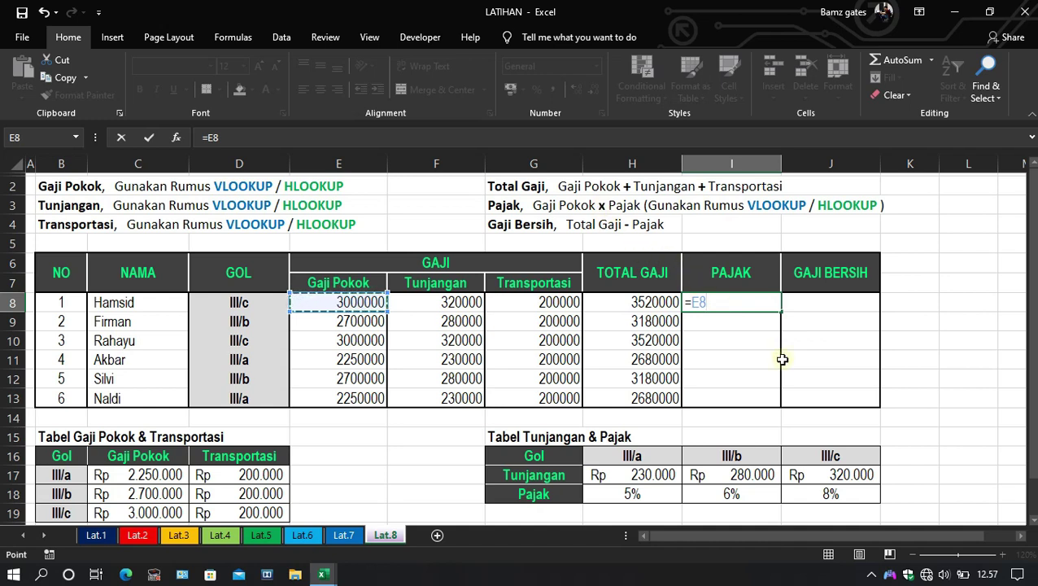
{"action": "type", "text": "*"}
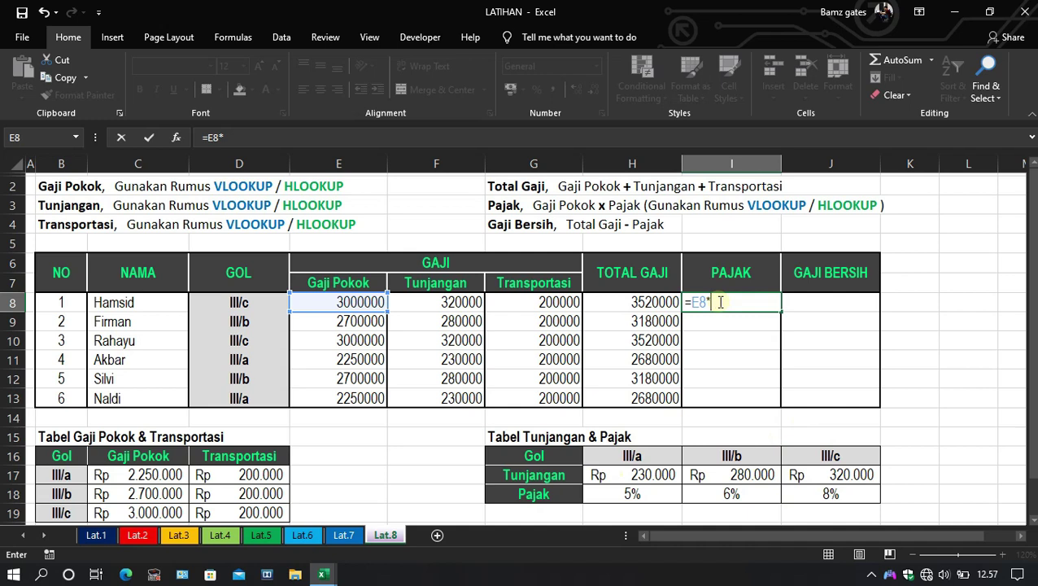
{"action": "type", "text": "H"}
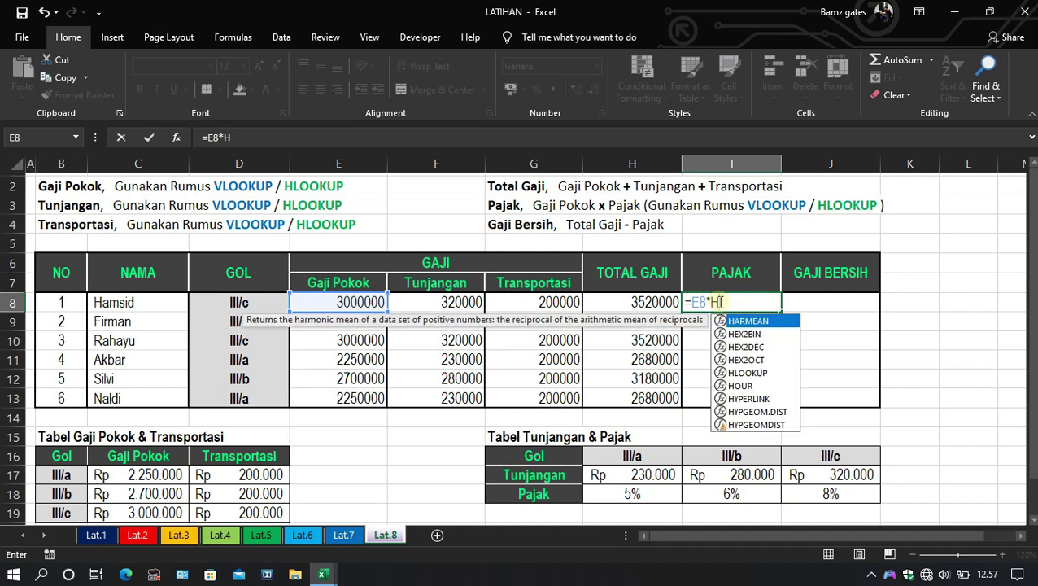
{"action": "type", "text": "L"}
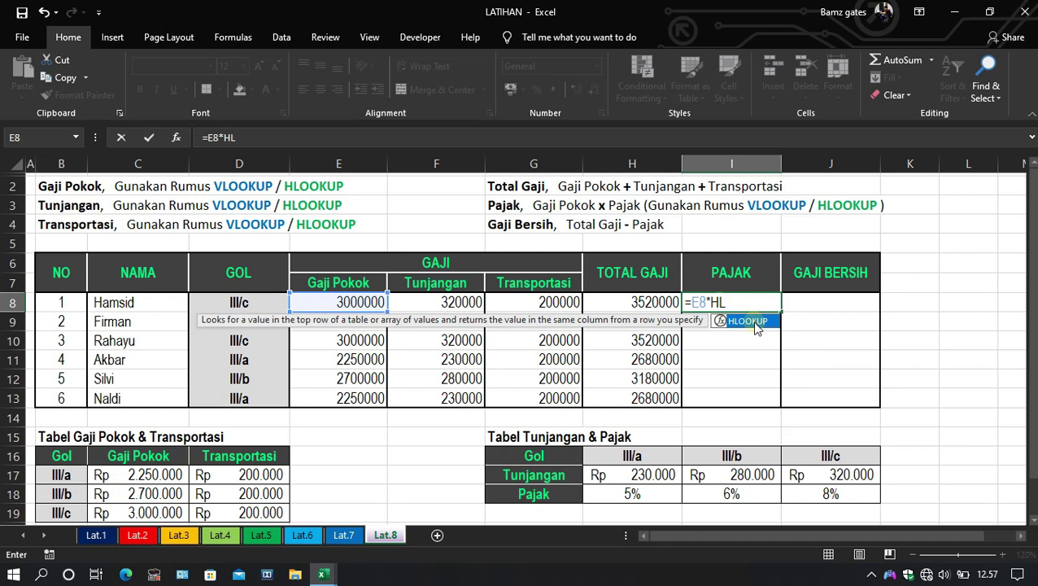
{"action": "double_click", "coordinate": [747, 321]}
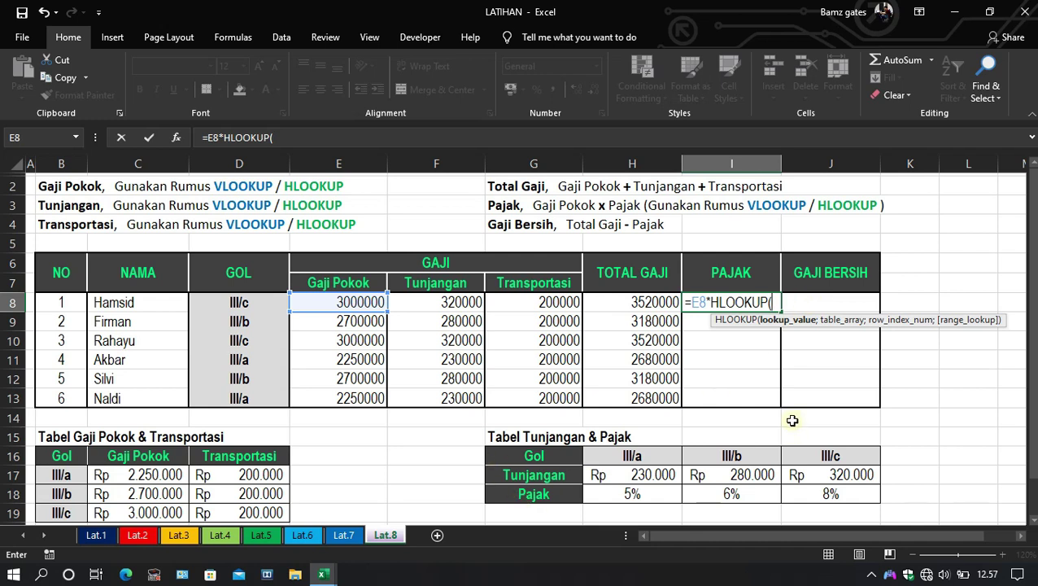
{"action": "left_click", "coordinate": [271, 302]}
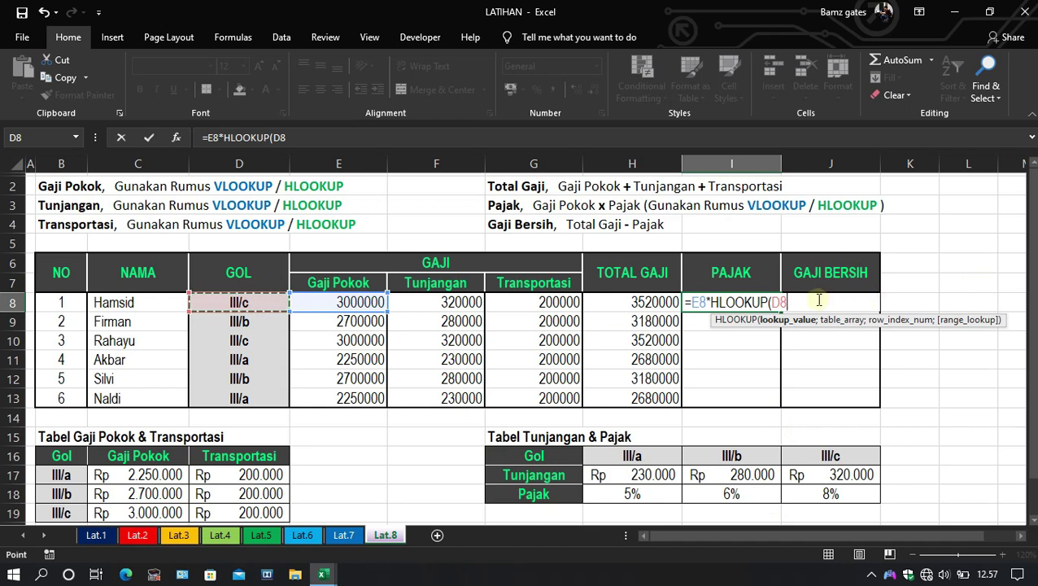
{"action": "type", "text": ";"}
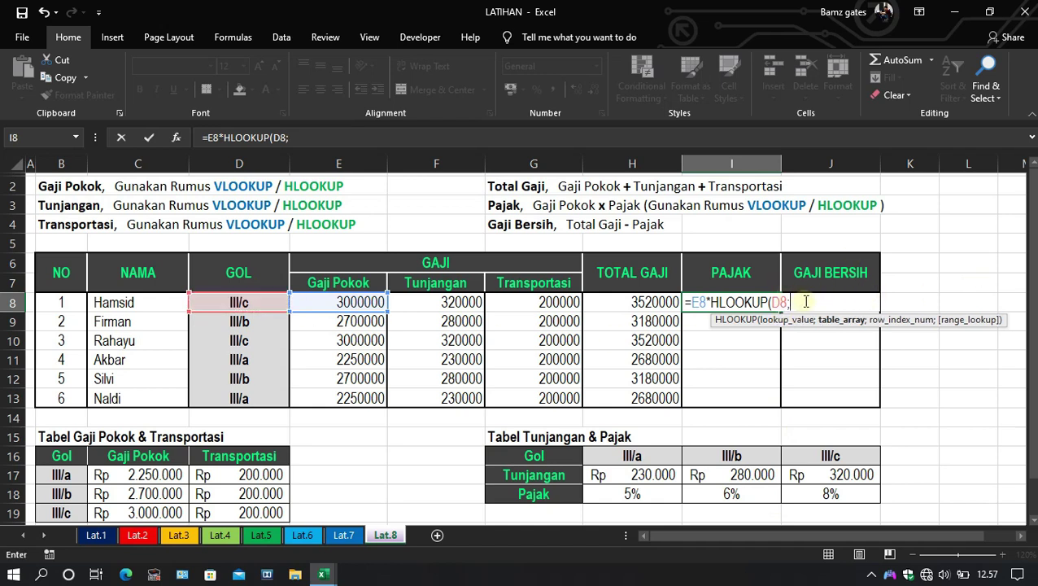
{"action": "left_click_drag", "start_coordinate": [544, 454], "coordinate": [800, 488]}
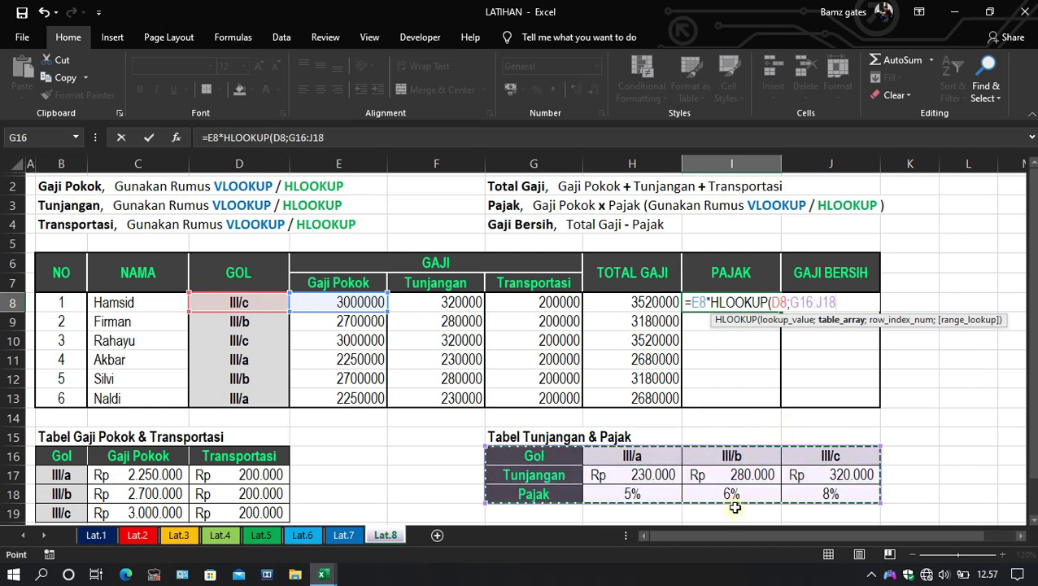
{"action": "key", "text": "F4"}
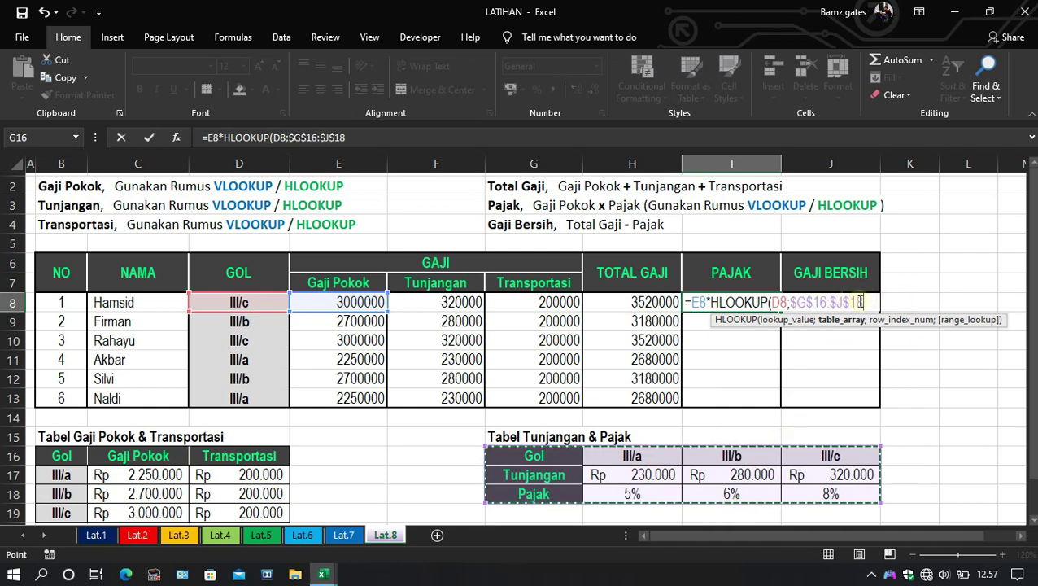
{"action": "type", "text": ";"}
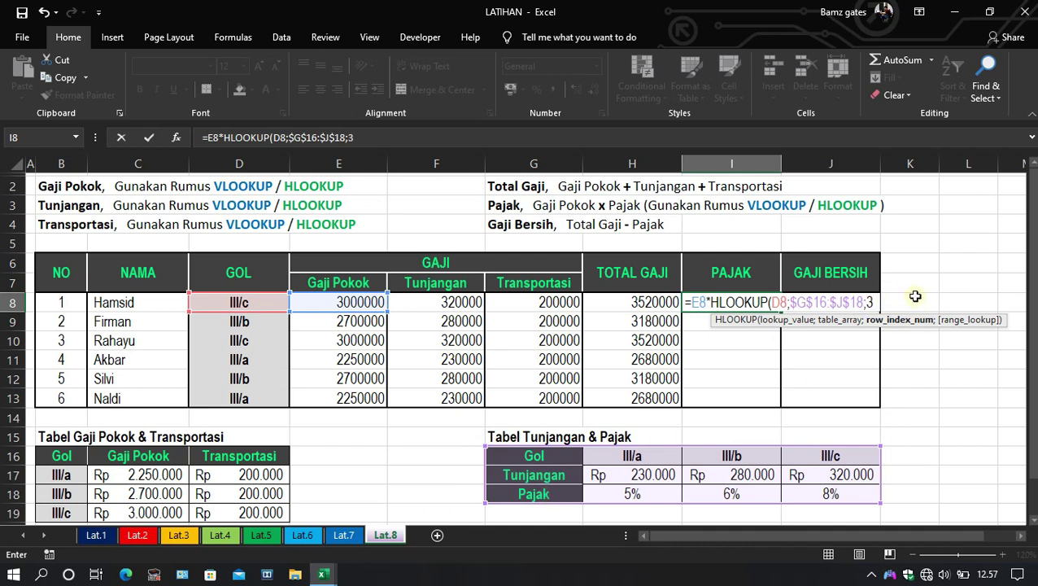
{"action": "type", "text": "3;"}
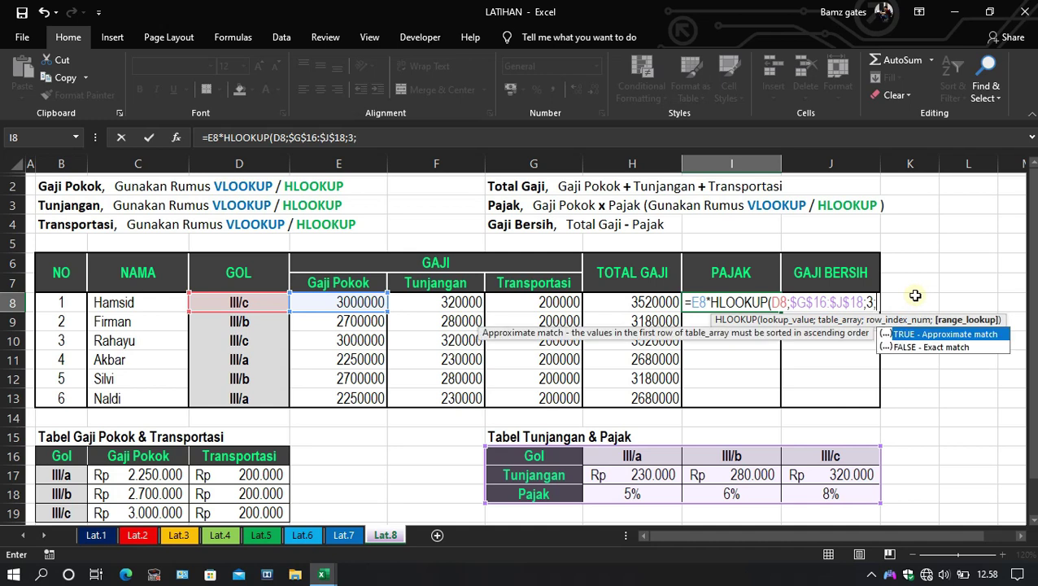
{"action": "type", "text": "FALSE)"}
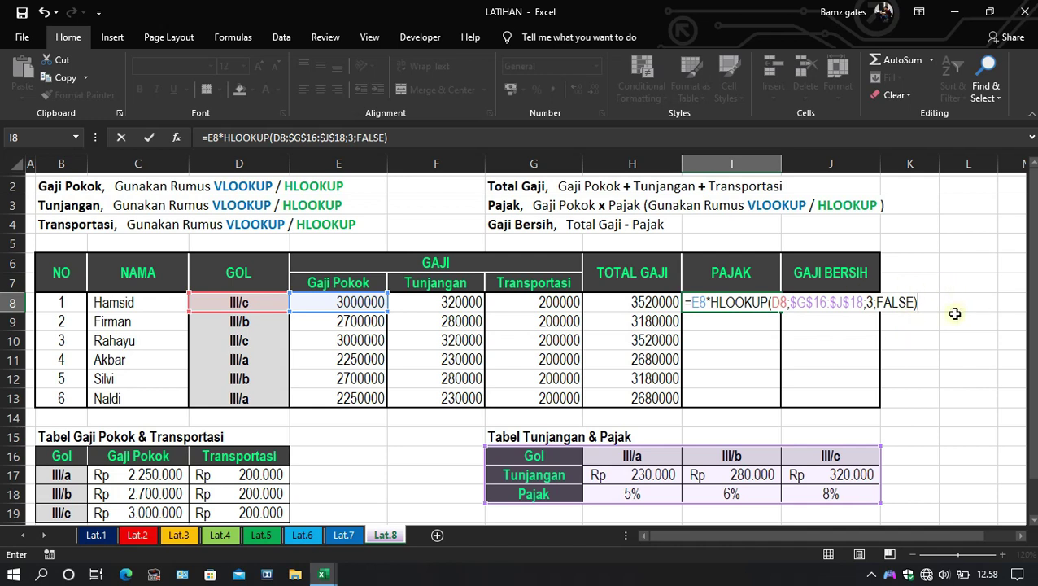
{"action": "key", "text": "Return"}
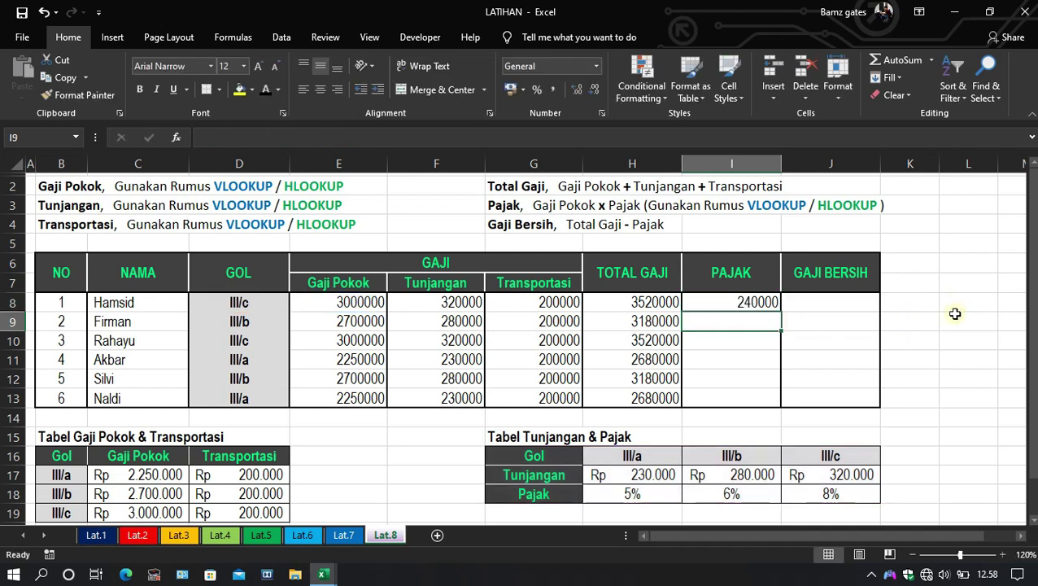
- Fill the Pajak formula from I8 down to I13 using the Fill Without Formatting option
{"action": "left_click", "coordinate": [758, 302]}
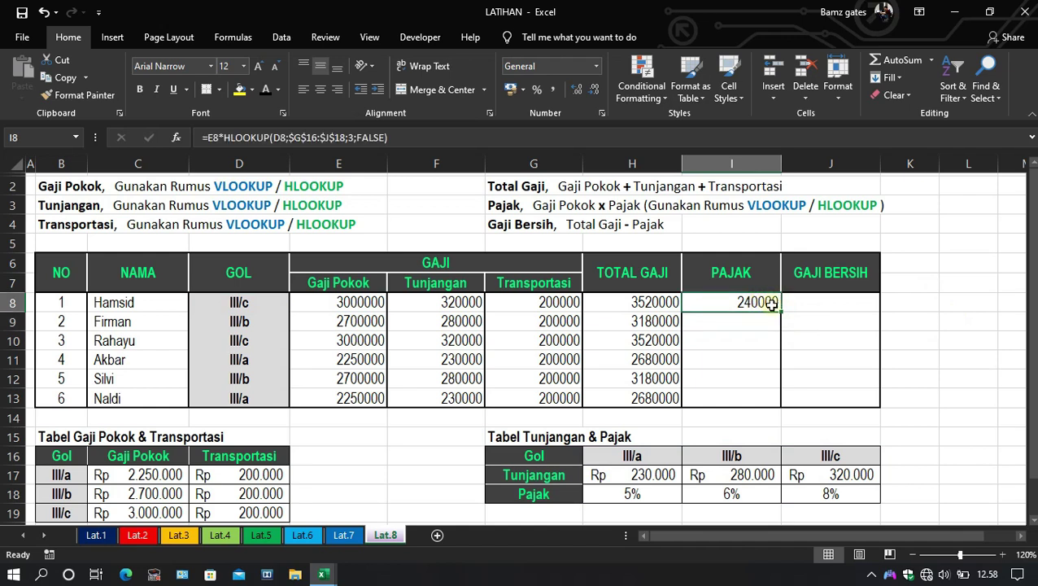
{"action": "left_click_drag", "start_coordinate": [781, 312], "coordinate": [779, 406]}
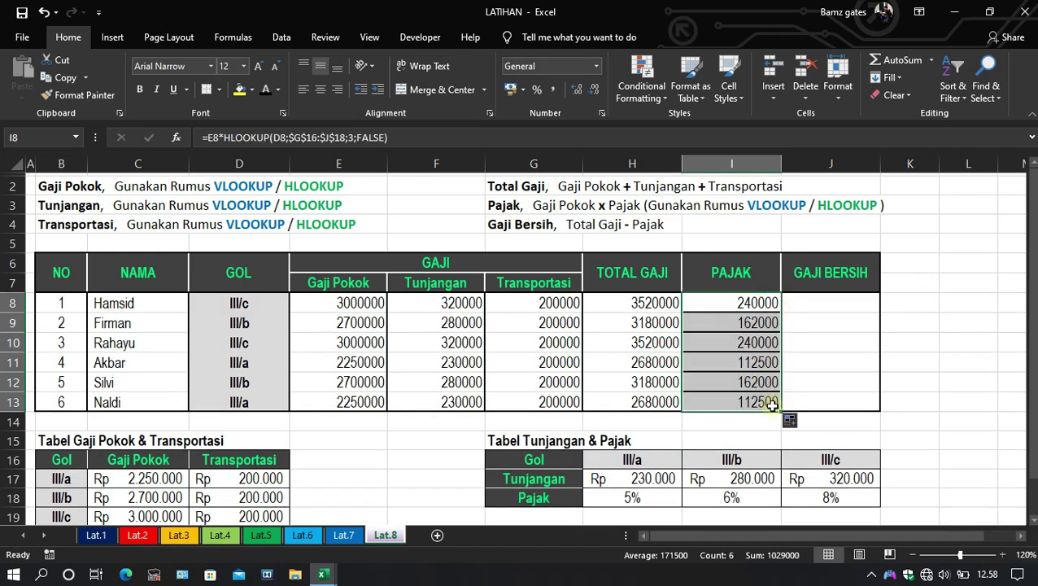
{"action": "left_click", "coordinate": [790, 421]}
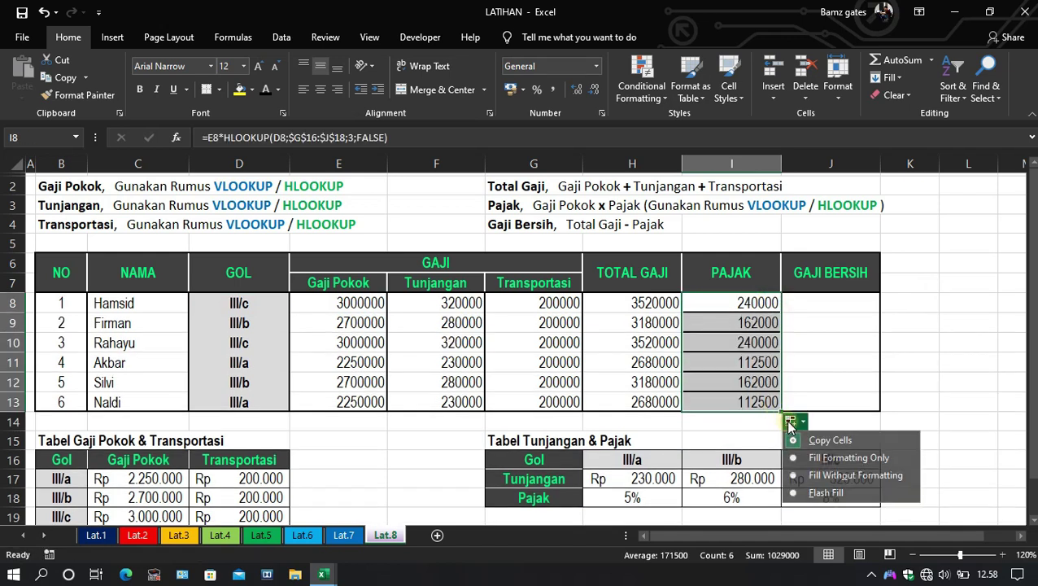
{"action": "left_click", "coordinate": [824, 482]}
{"action": "left_click", "coordinate": [920, 412]}
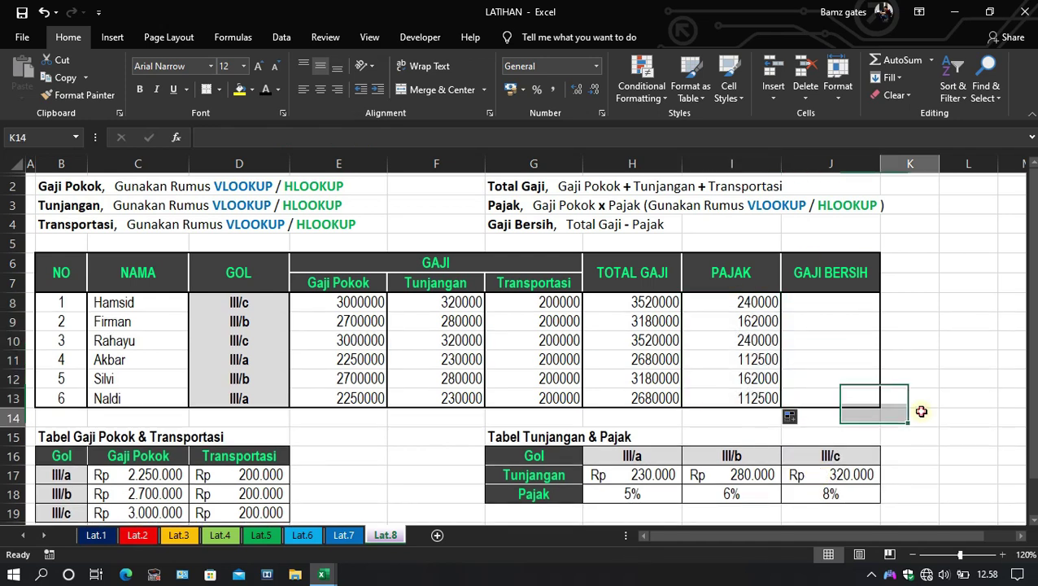
- Check the last employee's Pajak in I13 against the Gaji Pokok in E13 and the III/a tax rate in H18
{"action": "left_click", "coordinate": [744, 397]}
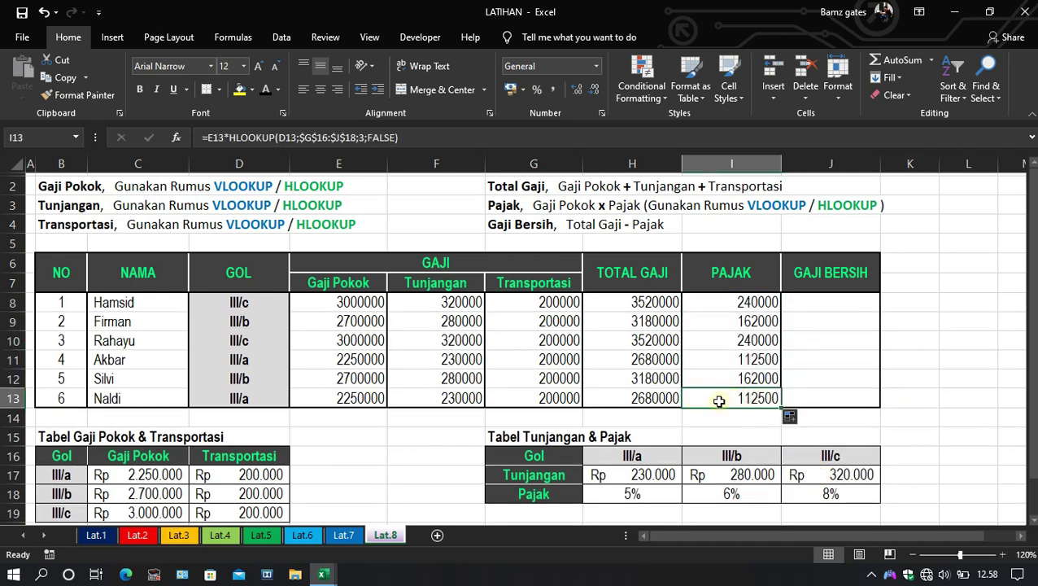
{"action": "left_click", "coordinate": [342, 397]}
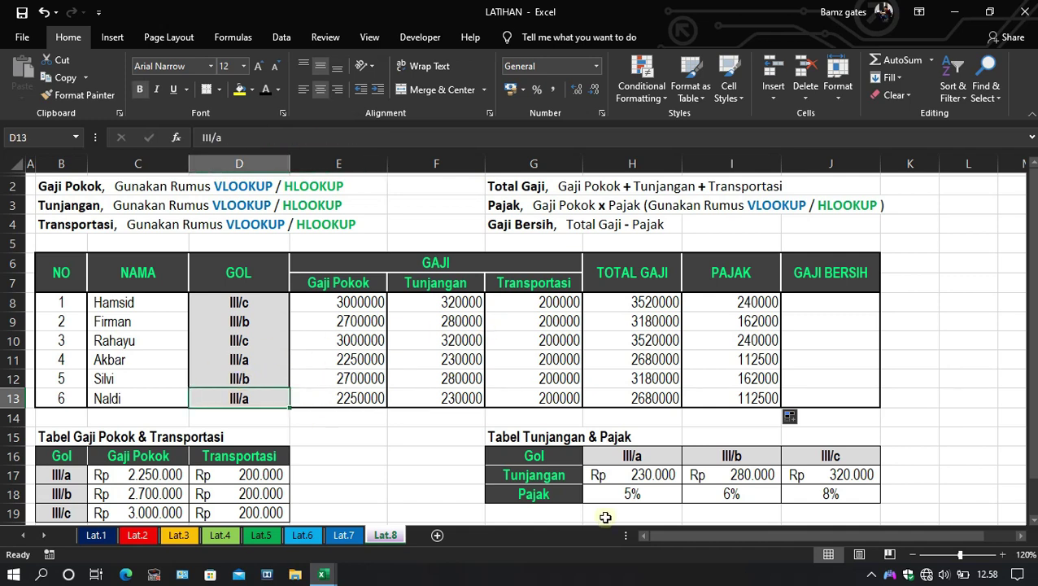
{"action": "left_click", "coordinate": [624, 492]}
{"action": "left_click", "coordinate": [342, 398]}
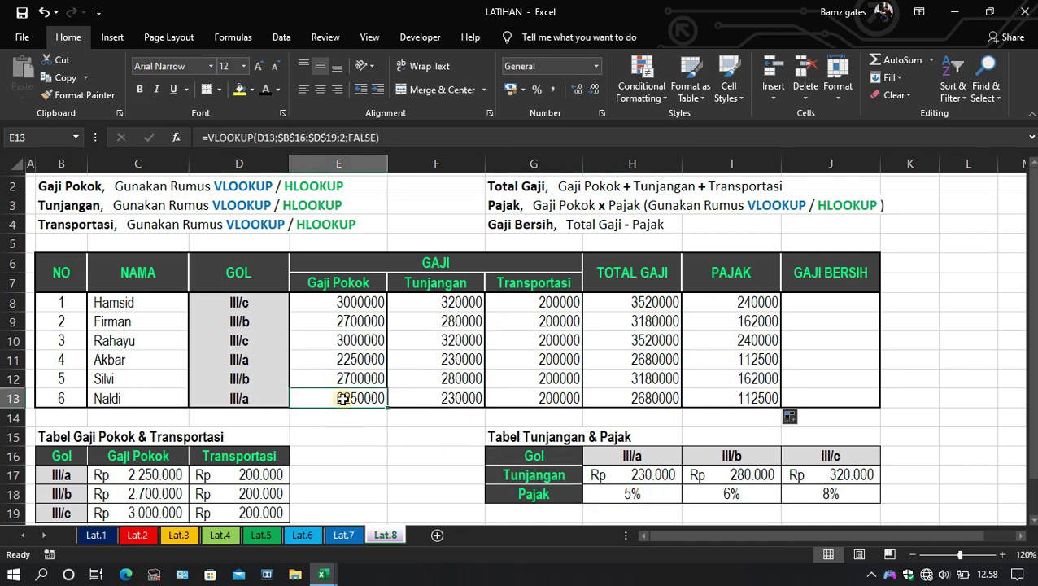
{"action": "left_click", "coordinate": [622, 495]}
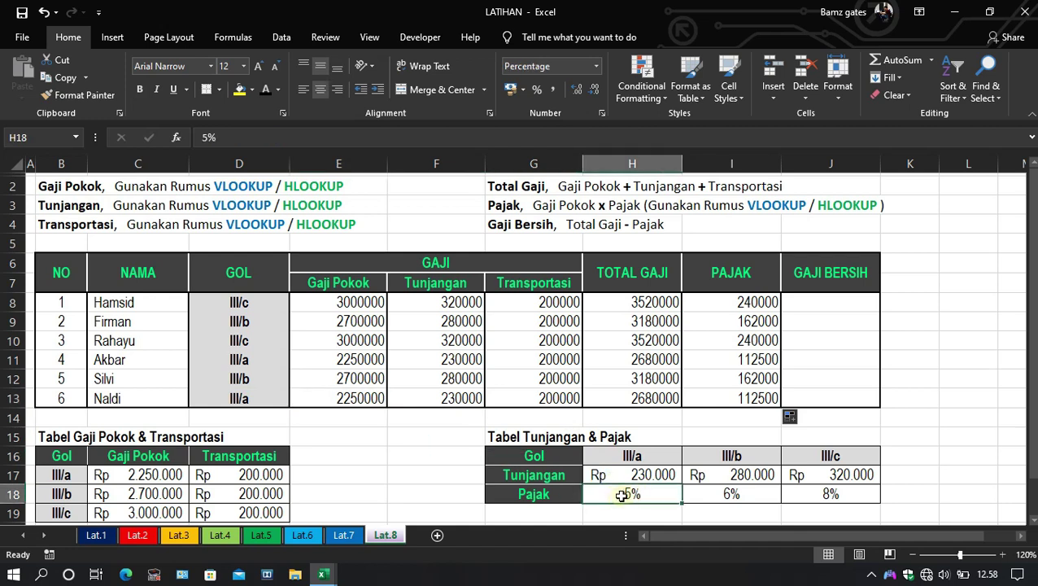
{"action": "left_click", "coordinate": [743, 399]}
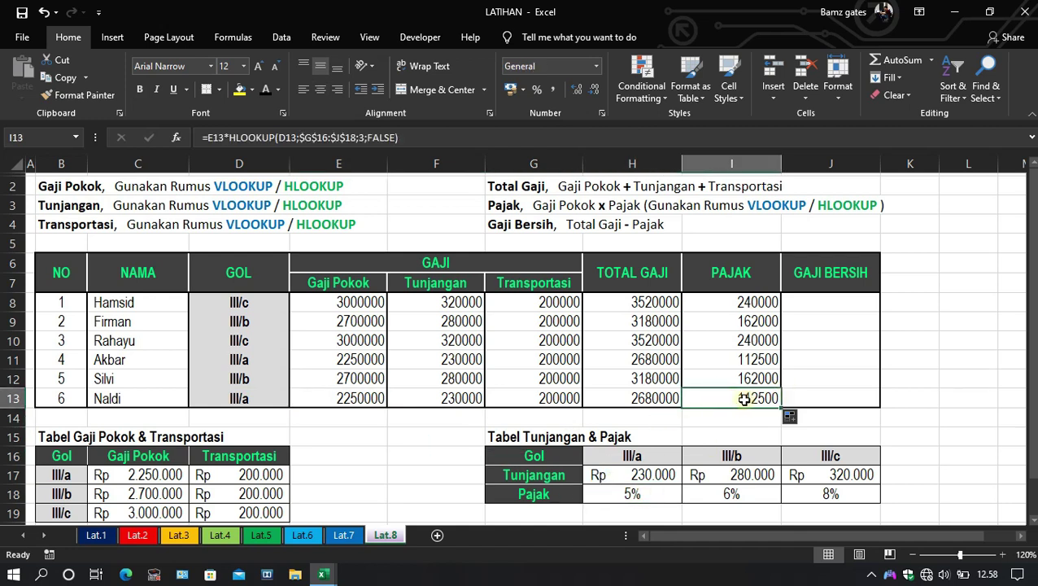
- Enter =H8-I8 in J8 to calculate the first employee's Gaji Bersih
{"action": "left_click", "coordinate": [840, 301]}
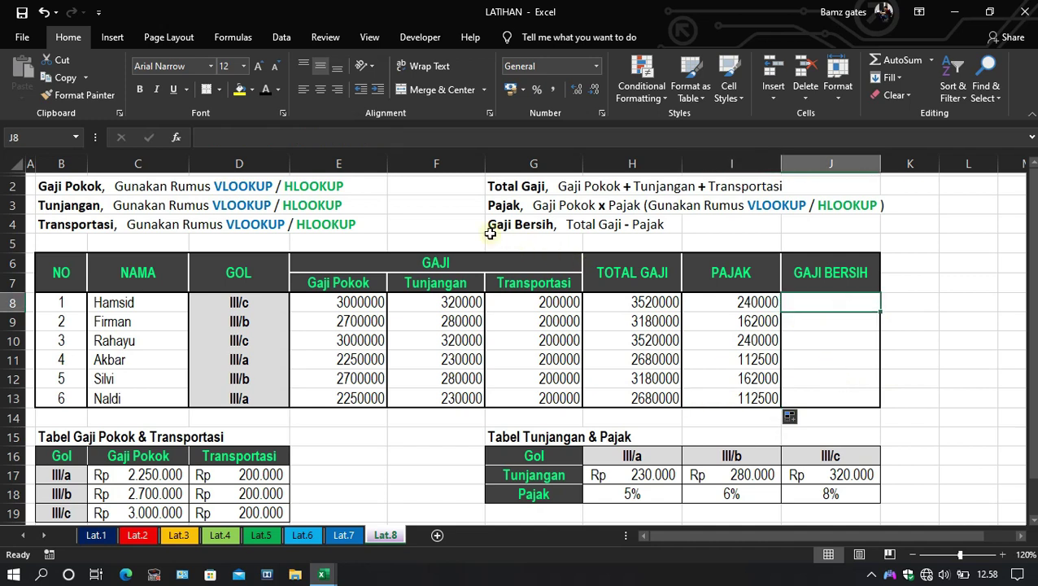
{"action": "left_click", "coordinate": [637, 302]}
{"action": "left_click", "coordinate": [801, 305]}
{"action": "type", "text": "="}
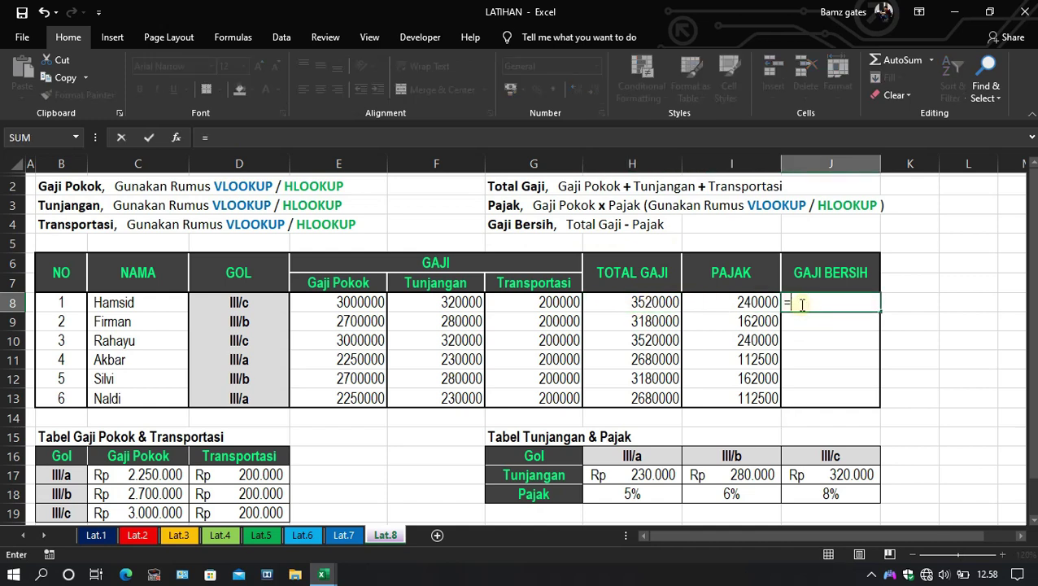
{"action": "left_click", "coordinate": [625, 306]}
{"action": "type", "text": "-"}
{"action": "left_click", "coordinate": [714, 300]}
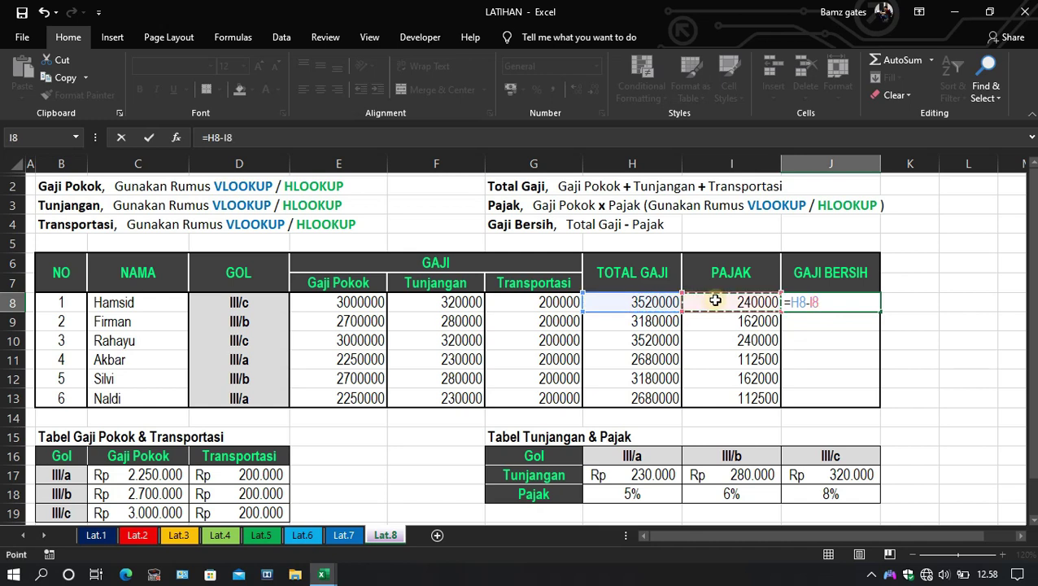
{"action": "key", "text": "Return"}
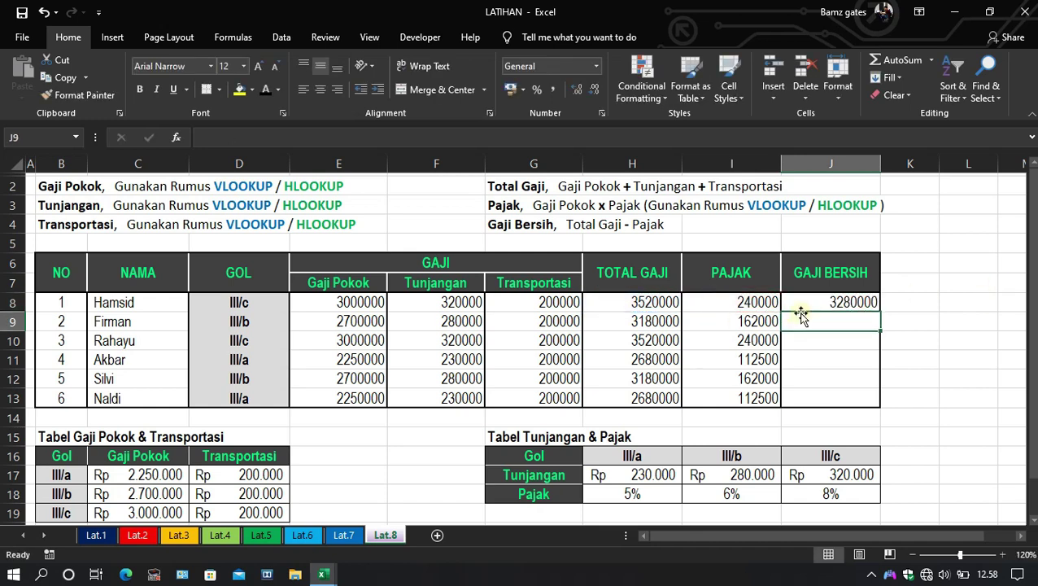
- Fill the Gaji Bersih formula from J8 down to J13 using the Fill Without Formatting option
{"action": "left_click", "coordinate": [862, 302]}
{"action": "left_click_drag", "start_coordinate": [873, 302], "coordinate": [882, 410]}
{"action": "left_click", "coordinate": [892, 424]}
{"action": "left_click", "coordinate": [903, 457]}
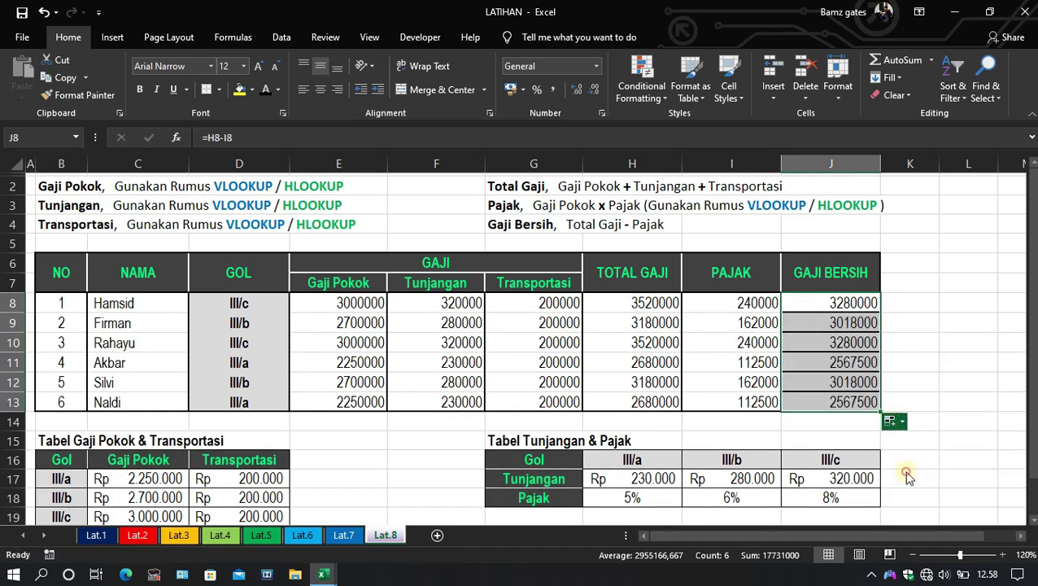
{"action": "left_click", "coordinate": [942, 414]}
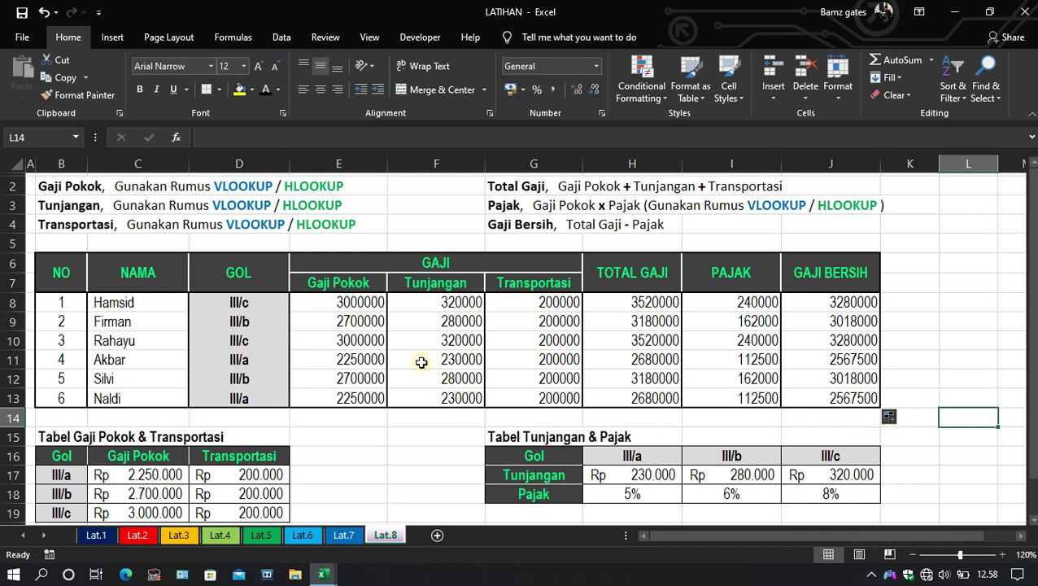
- Format the salary amounts in E8:J13 as Accounting with the Rp symbol and 0 decimal places
{"action": "left_click_drag", "start_coordinate": [325, 302], "coordinate": [810, 399]}
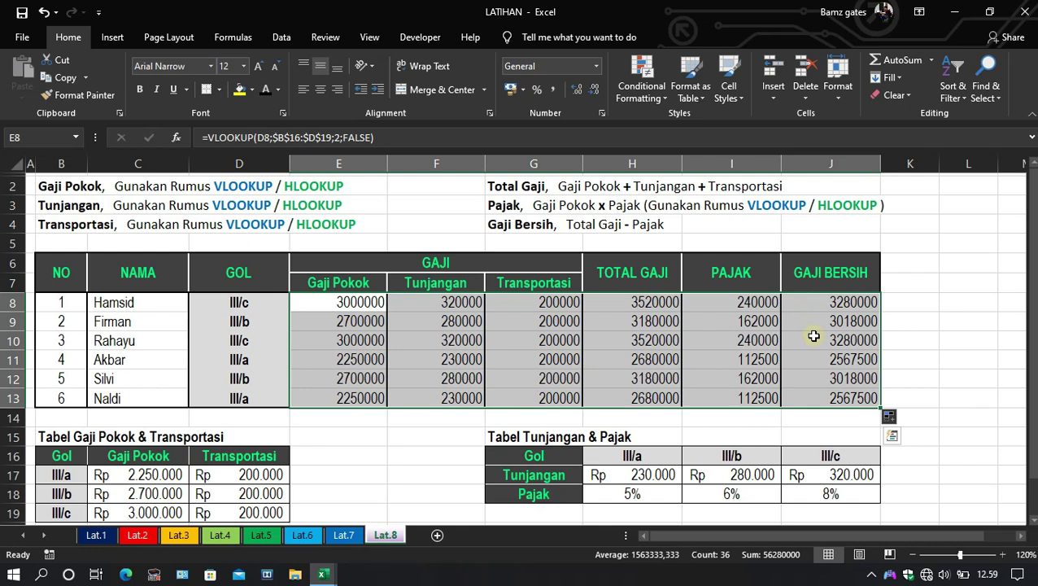
{"action": "key", "text": "ctrl+1"}
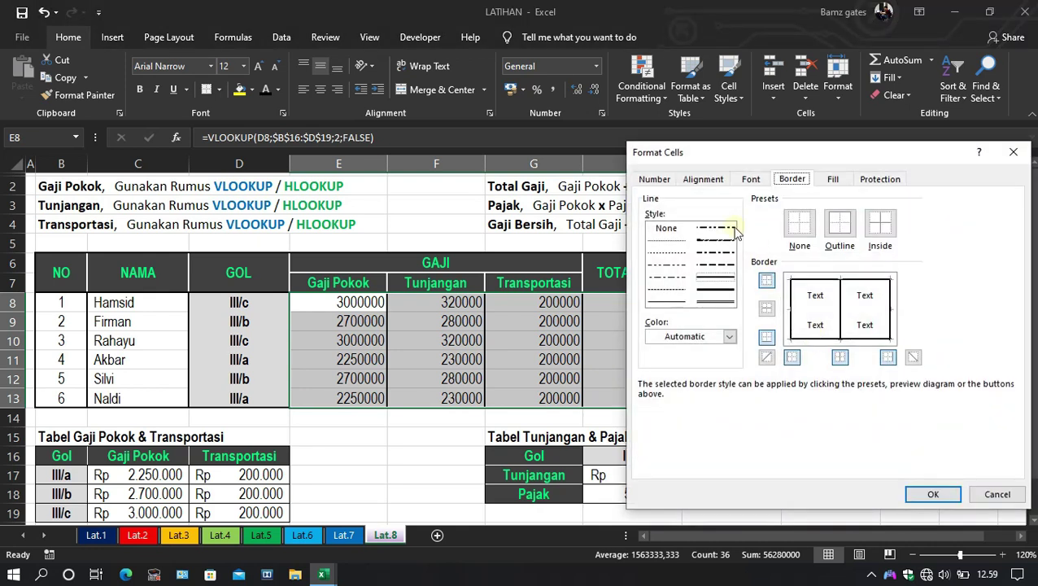
{"action": "left_click", "coordinate": [654, 180]}
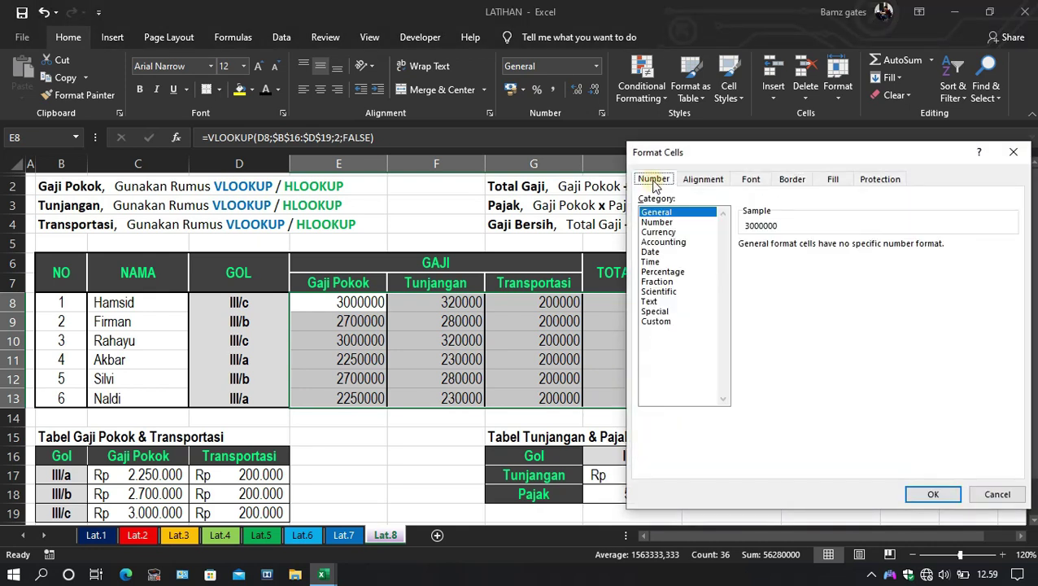
{"action": "left_click", "coordinate": [675, 243]}
{"action": "left_click", "coordinate": [842, 249]}
{"action": "left_click", "coordinate": [842, 249]}
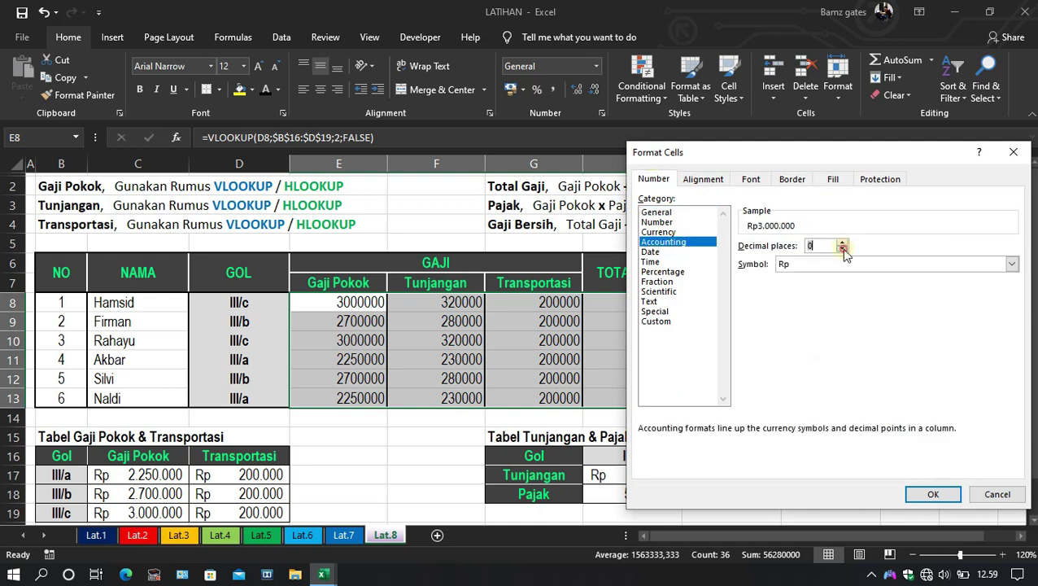
{"action": "left_click", "coordinate": [932, 493]}
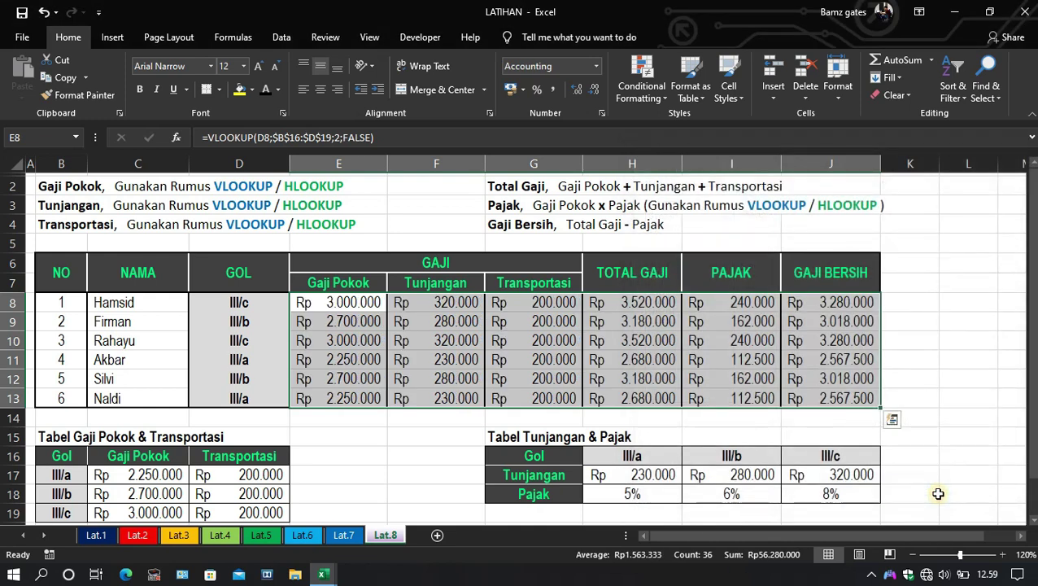
{"action": "left_click", "coordinate": [948, 398]}
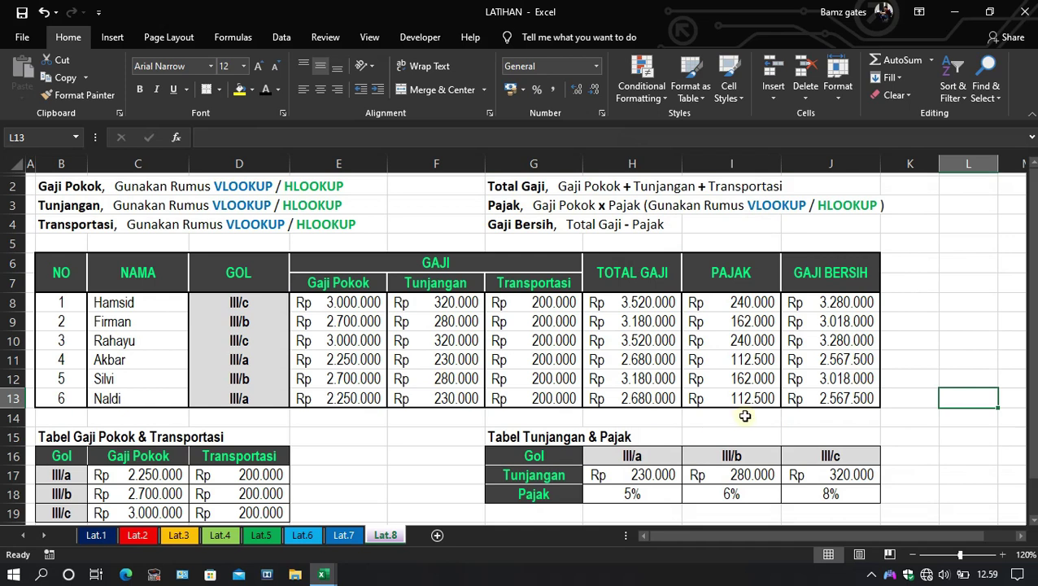